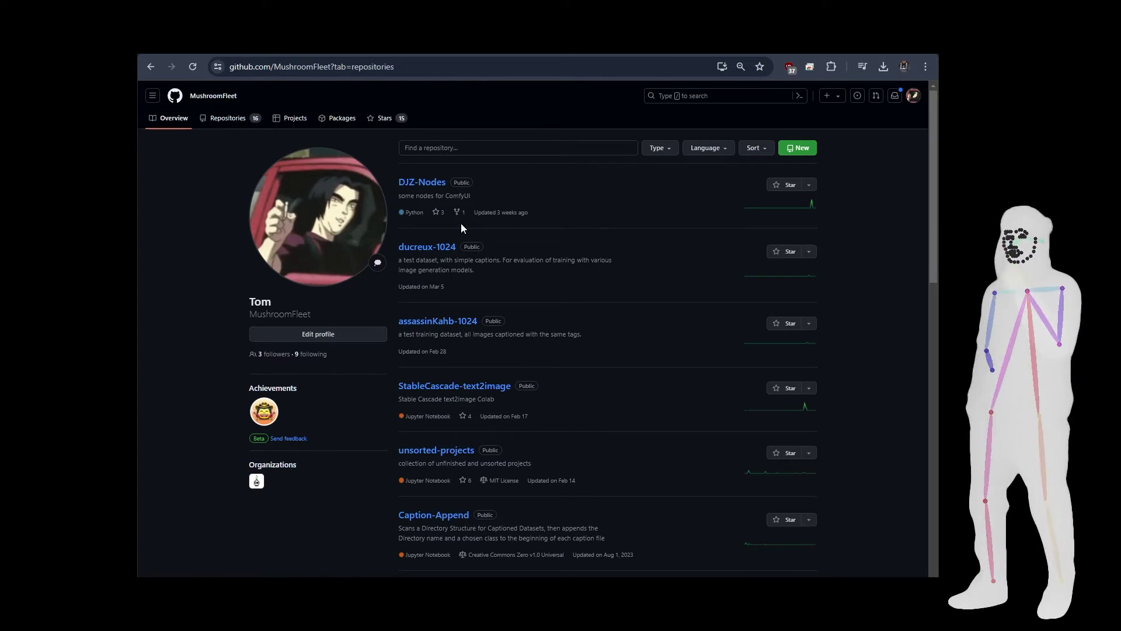
- Open the ducreux-1024 repository and look through the image and caption text files in its Ducreux folder
{"action": "left_click", "coordinate": [434, 253]}
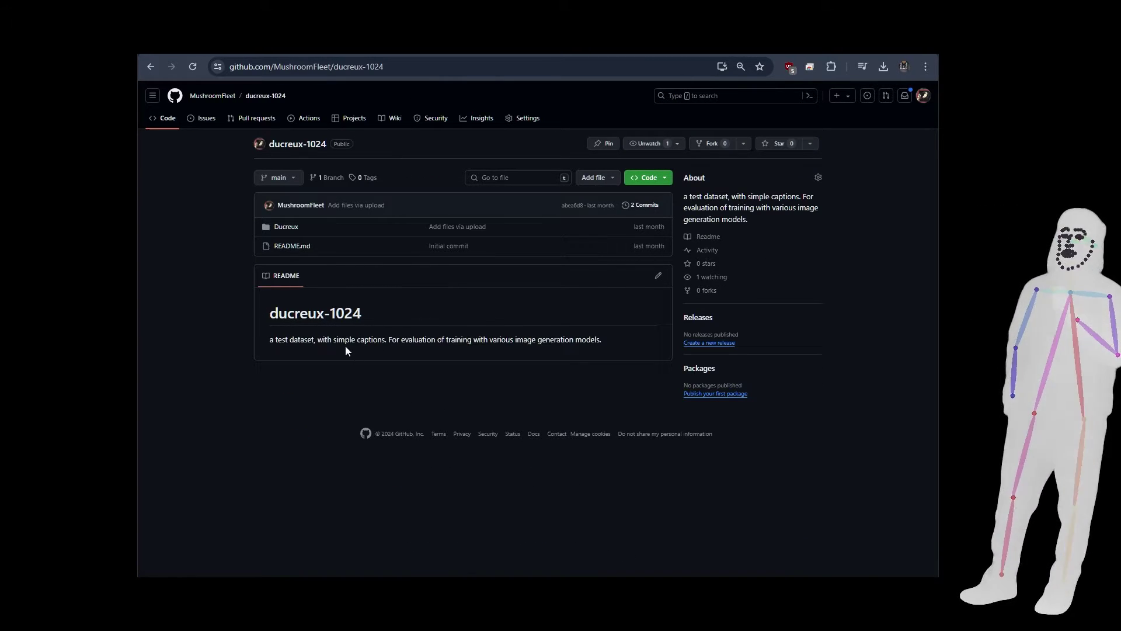
{"action": "left_click", "coordinate": [286, 228]}
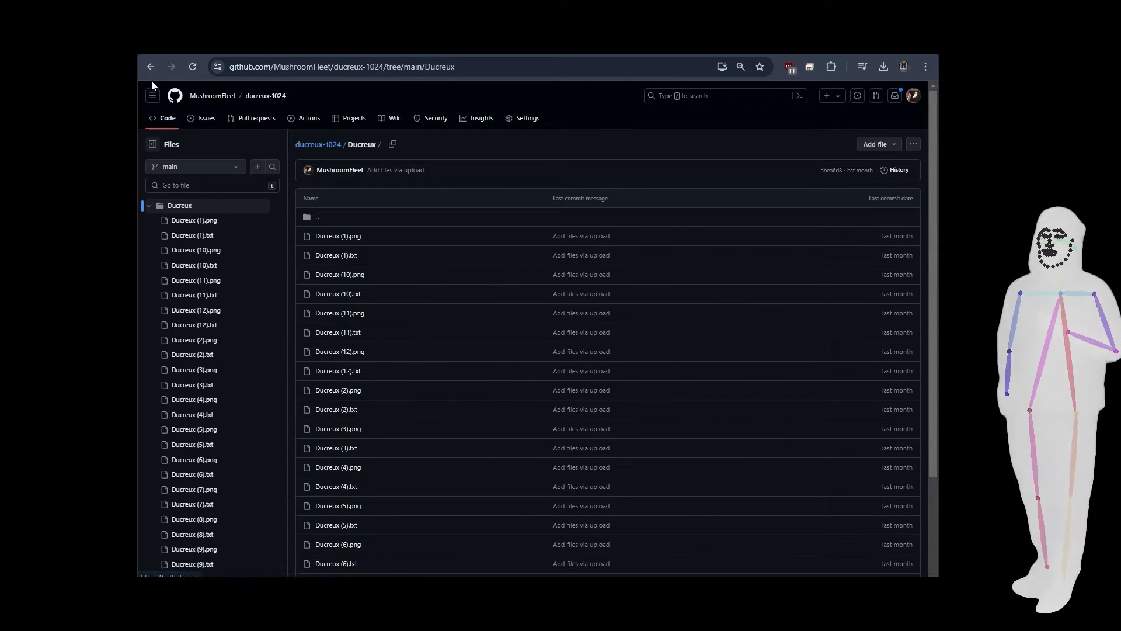
{"action": "scroll", "coordinate": [400, 394], "scroll_direction": "down", "scroll_amount": 3}
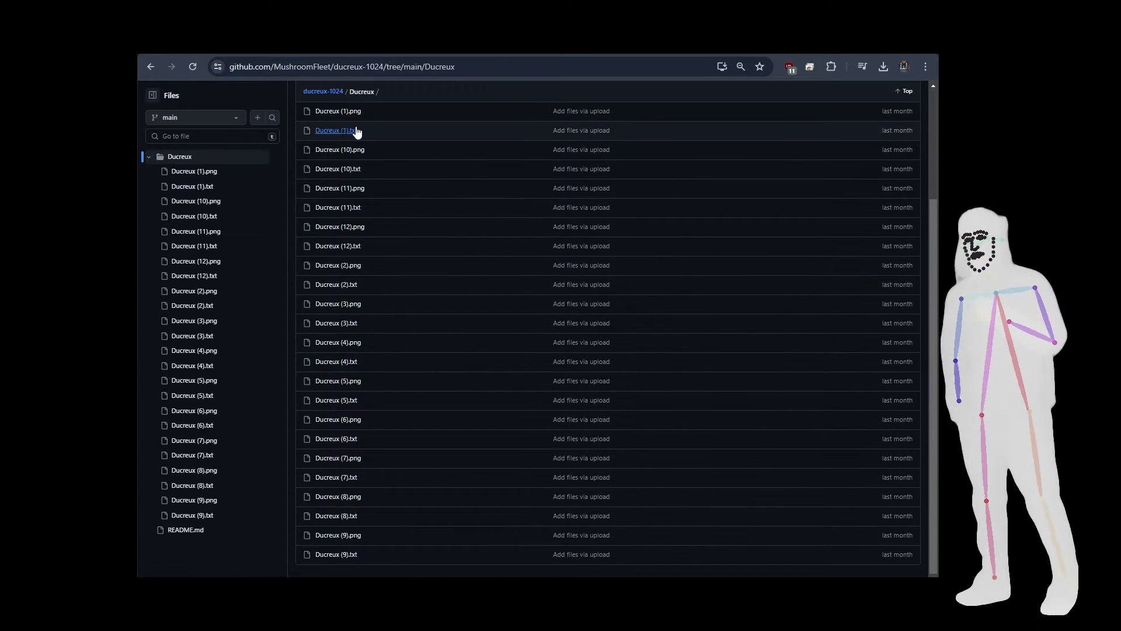
{"action": "scroll", "coordinate": [369, 349], "scroll_direction": "up", "scroll_amount": 2}
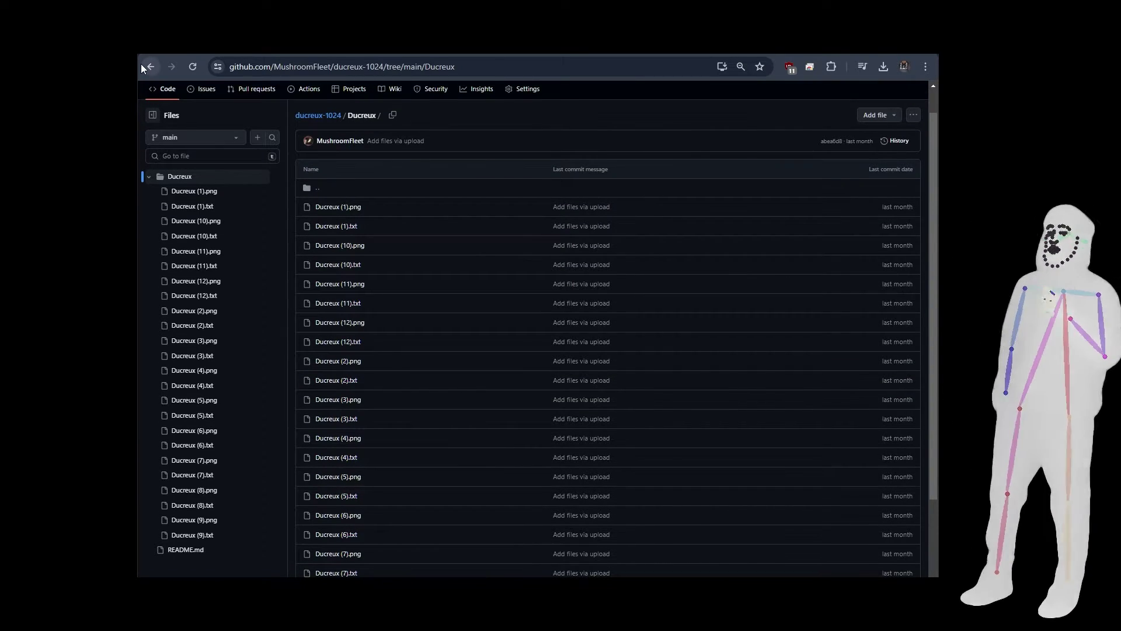
{"action": "left_click", "coordinate": [143, 66]}
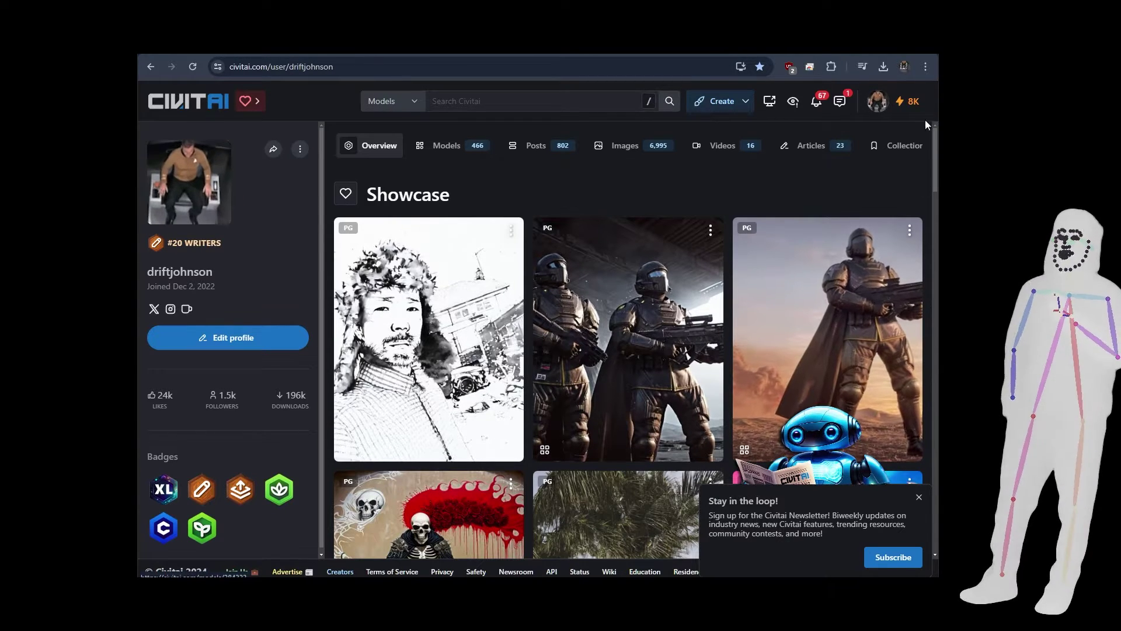
- Start a new LoRA training on Civitai with the Style type and the name AssassinKahb, and proceed to the training data
{"action": "left_click", "coordinate": [745, 102]}
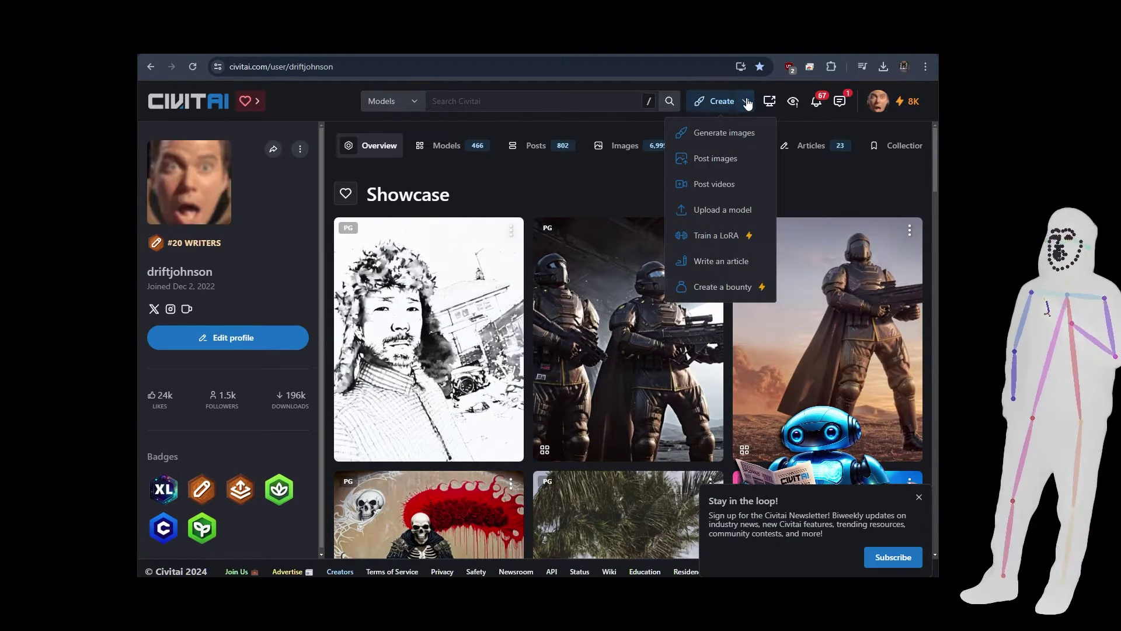
{"action": "left_click", "coordinate": [731, 239]}
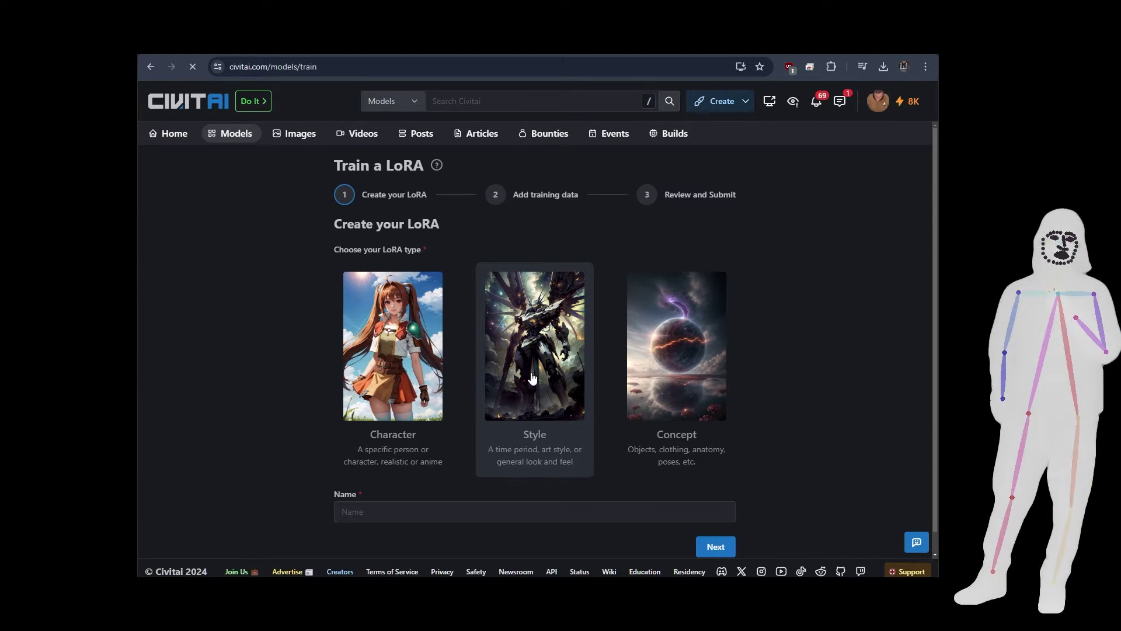
{"action": "scroll", "coordinate": [467, 444], "scroll_direction": "down", "scroll_amount": 1}
{"action": "left_click", "coordinate": [394, 494]}
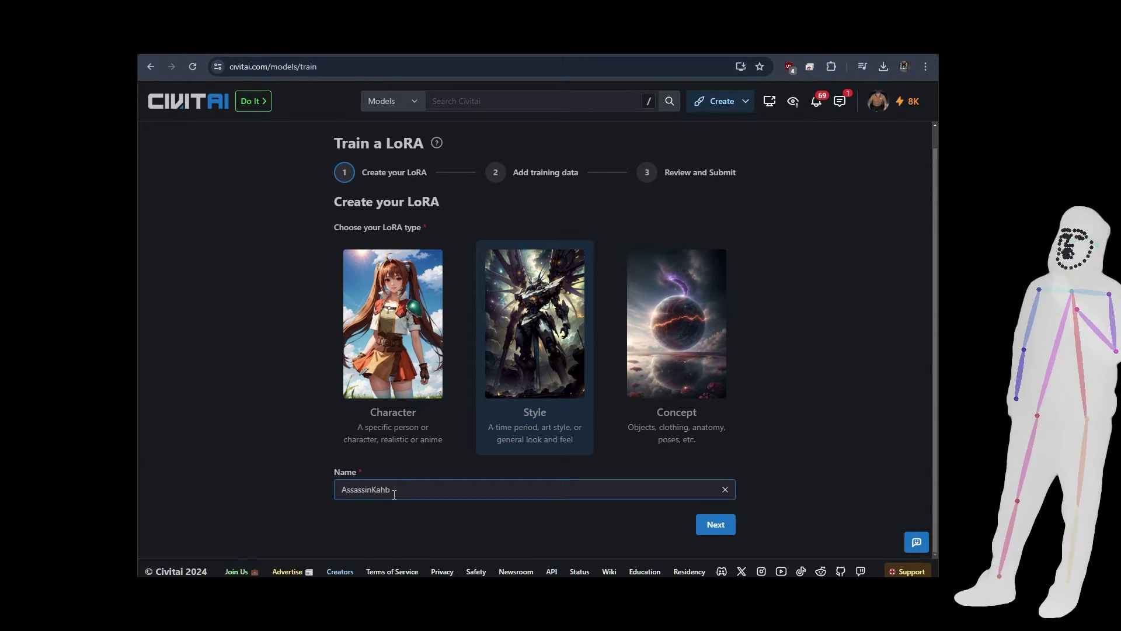
{"action": "left_click", "coordinate": [721, 524]}
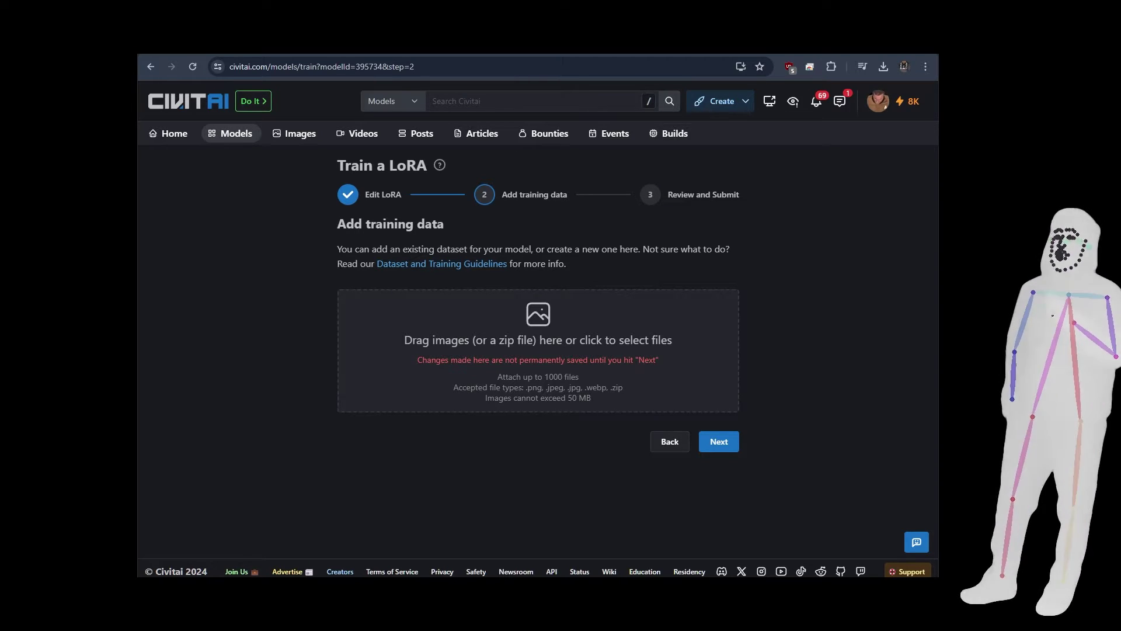
- Add the AssassinKahb images without captions to the training data, and remove all of them again
{"action": "left_click_drag", "start_coordinate": [0, 230], "coordinate": [0, 200]}
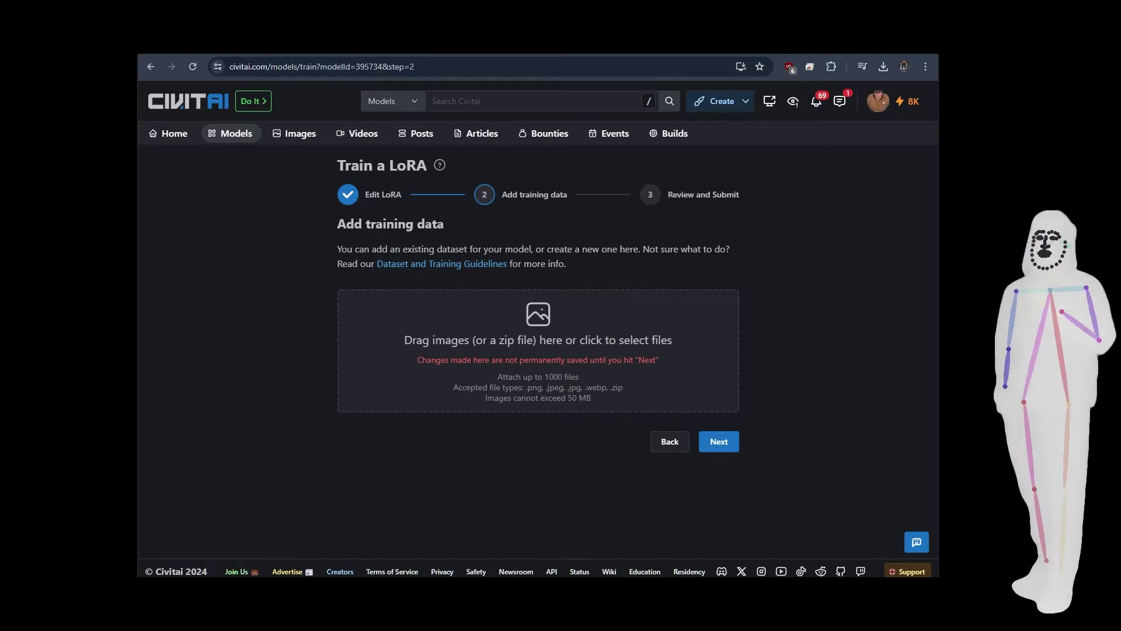
{"action": "left_click_drag", "start_coordinate": [0, 362], "coordinate": [506, 369]}
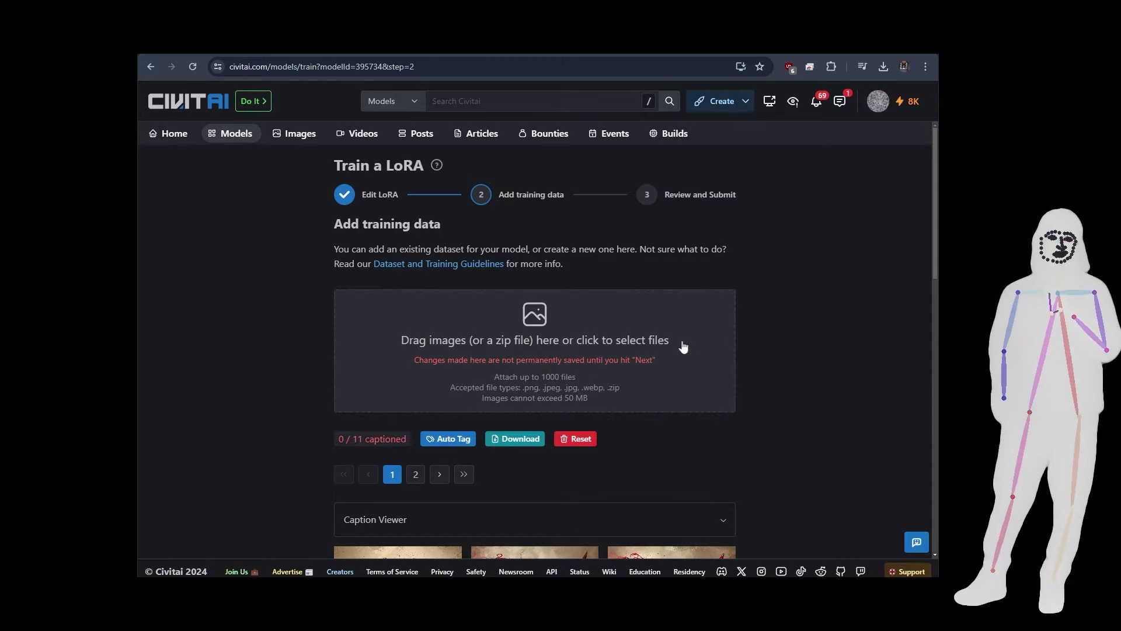
{"action": "scroll", "coordinate": [714, 347], "scroll_direction": "down", "scroll_amount": 3}
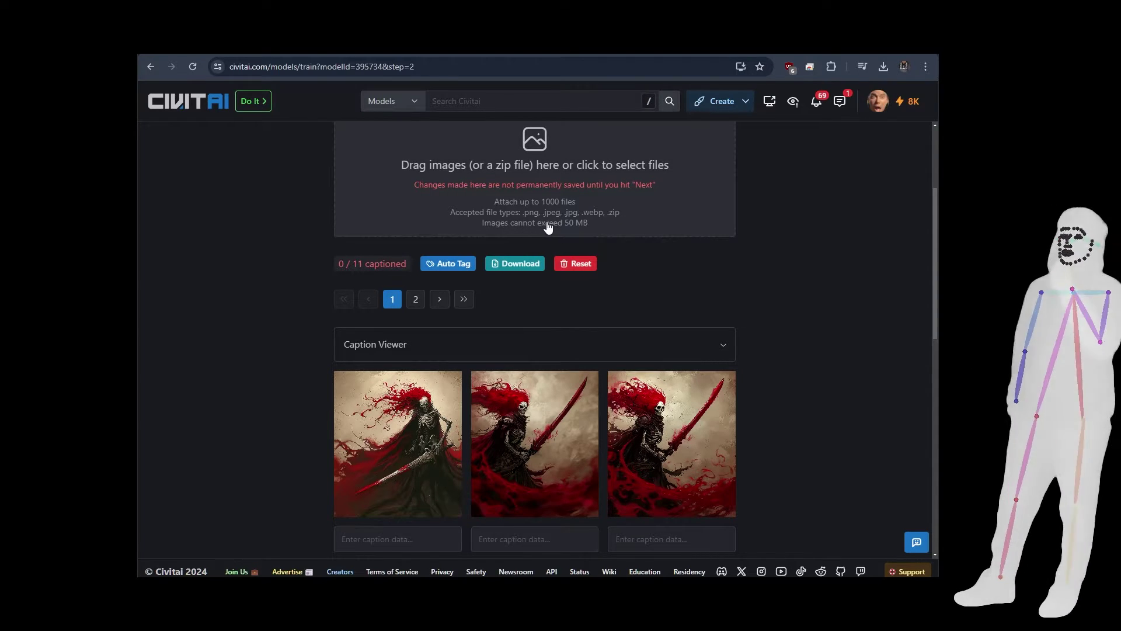
{"action": "left_click", "coordinate": [575, 264]}
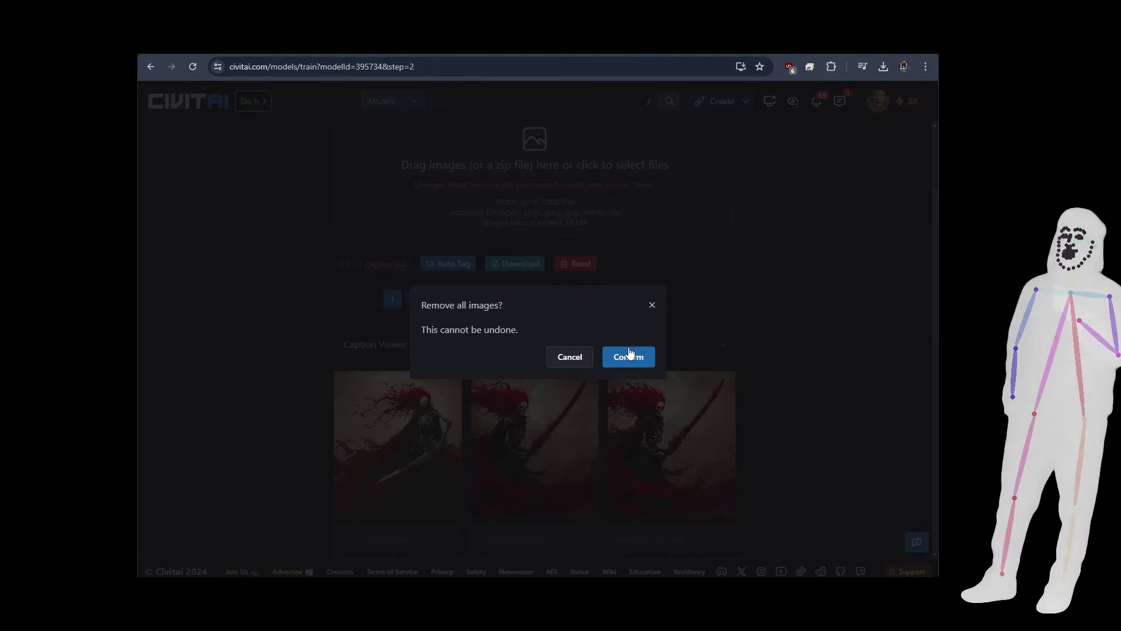
{"action": "left_click", "coordinate": [630, 355]}
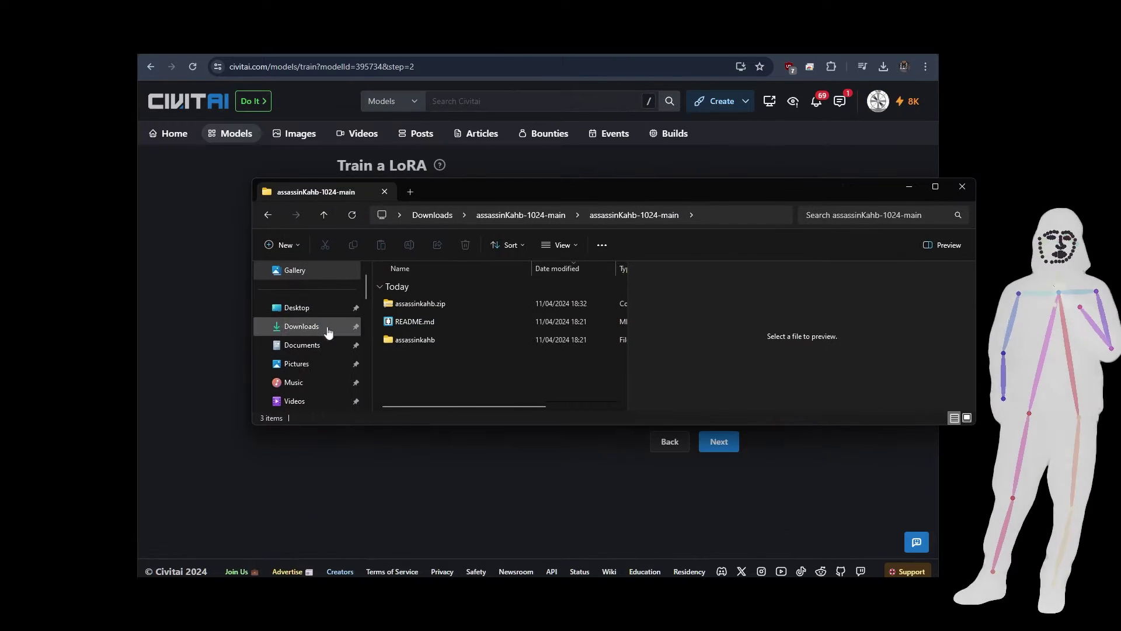
- Add assassinkahb.zip from the assassinKahb-1024-main folder to the training data
{"action": "double_click", "coordinate": [397, 338]}
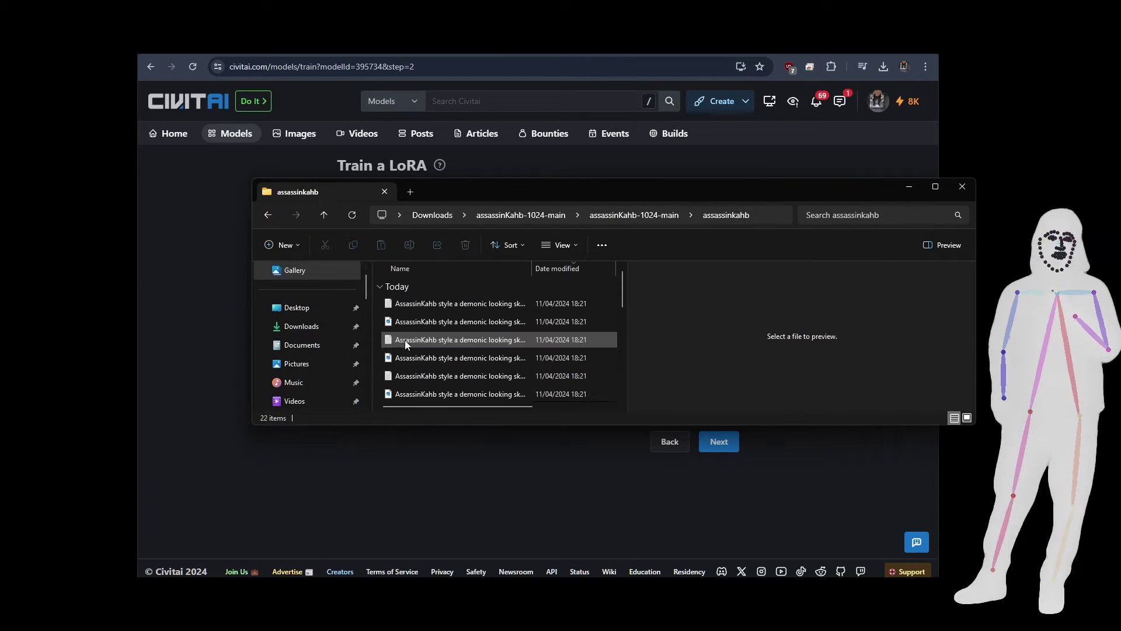
{"action": "left_click", "coordinate": [634, 215]}
{"action": "left_click", "coordinate": [403, 303]}
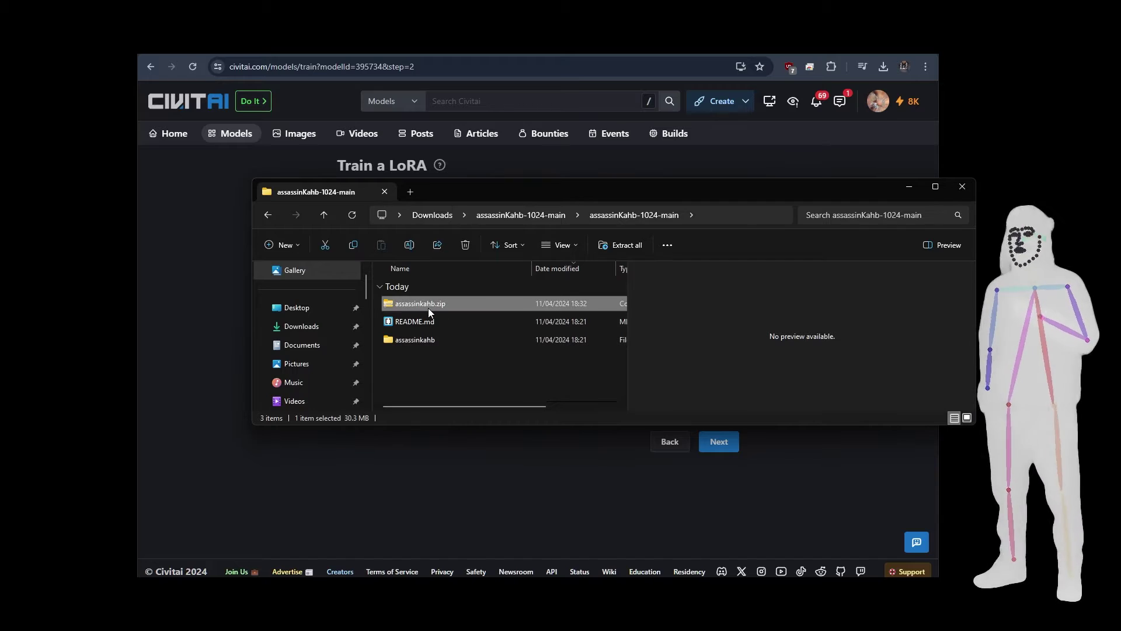
{"action": "left_click_drag", "start_coordinate": [541, 187], "coordinate": [532, 367]}
{"action": "left_click_drag", "start_coordinate": [397, 484], "coordinate": [492, 320]}
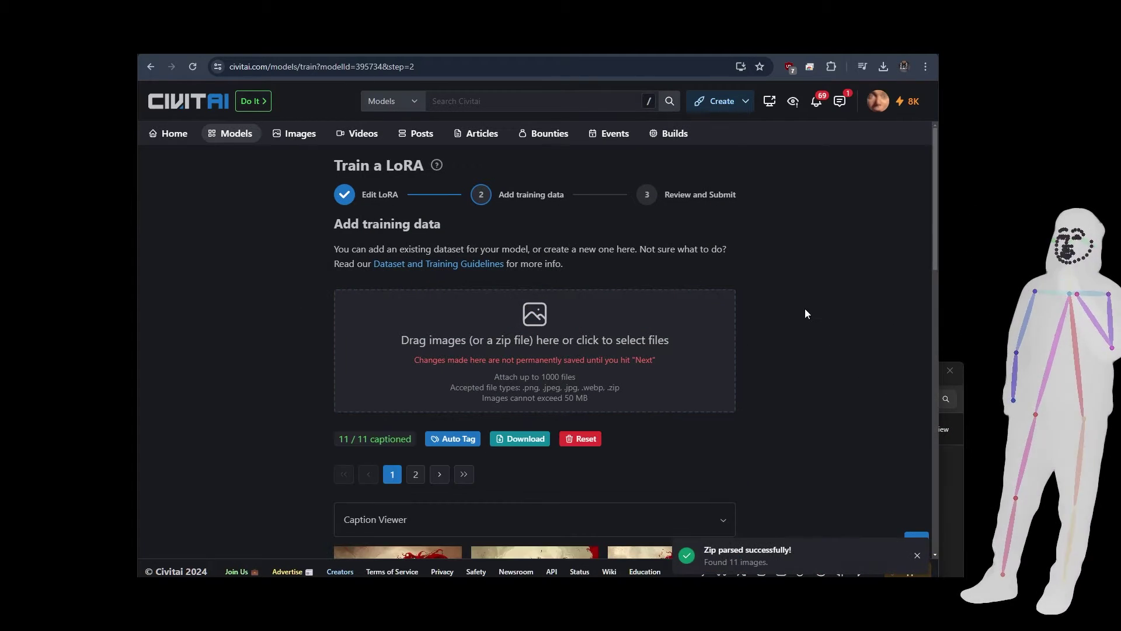
- Auto-tag all the training images with the existing captions set to Append
{"action": "scroll", "coordinate": [804, 310], "scroll_direction": "down", "scroll_amount": 3}
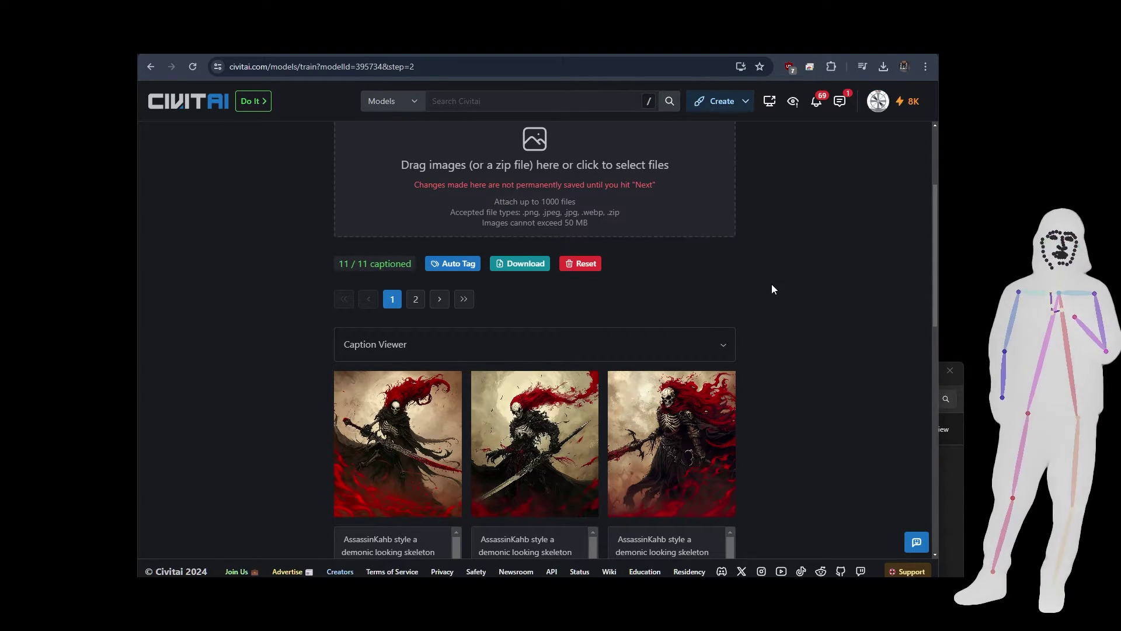
{"action": "scroll", "coordinate": [772, 285], "scroll_direction": "up", "scroll_amount": 2}
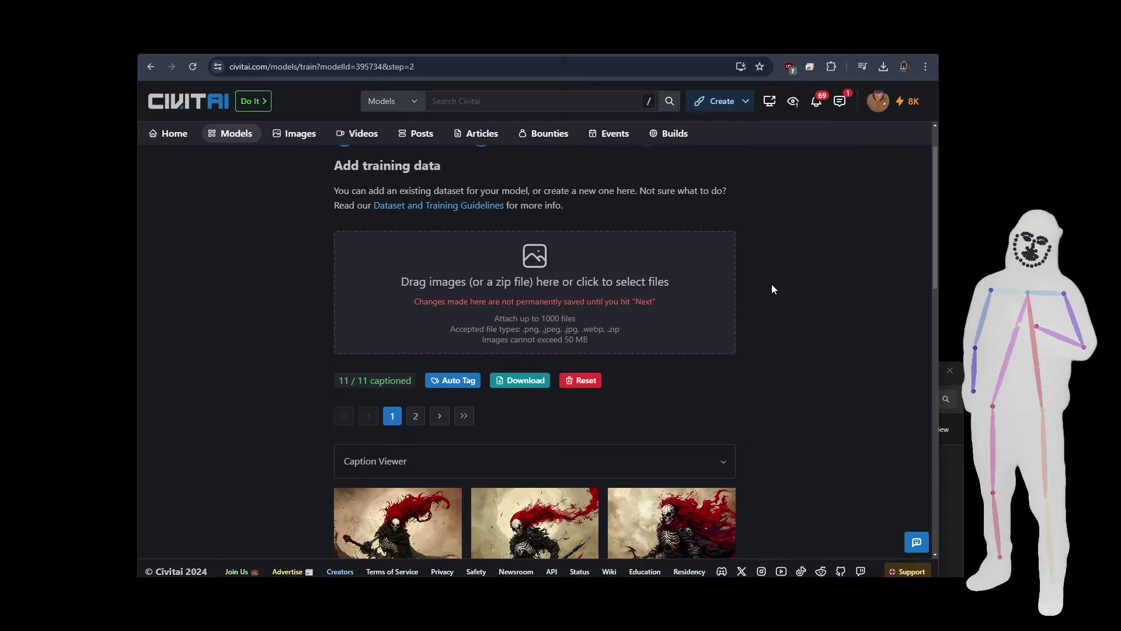
{"action": "scroll", "coordinate": [772, 289], "scroll_direction": "down", "scroll_amount": 3}
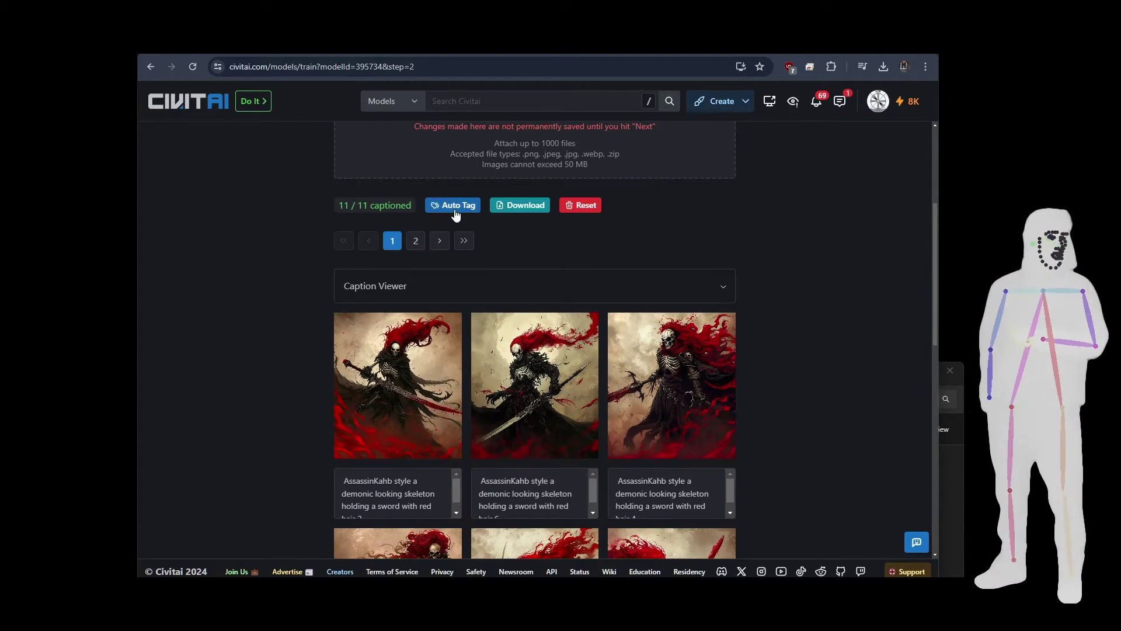
{"action": "left_click", "coordinate": [455, 208]}
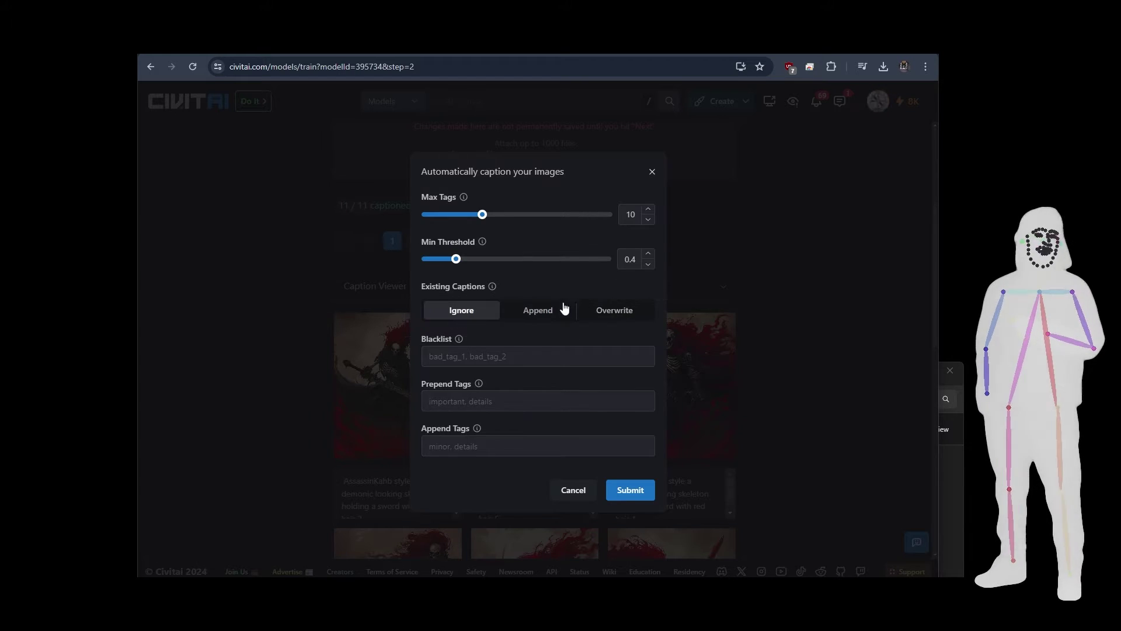
{"action": "left_click", "coordinate": [549, 319]}
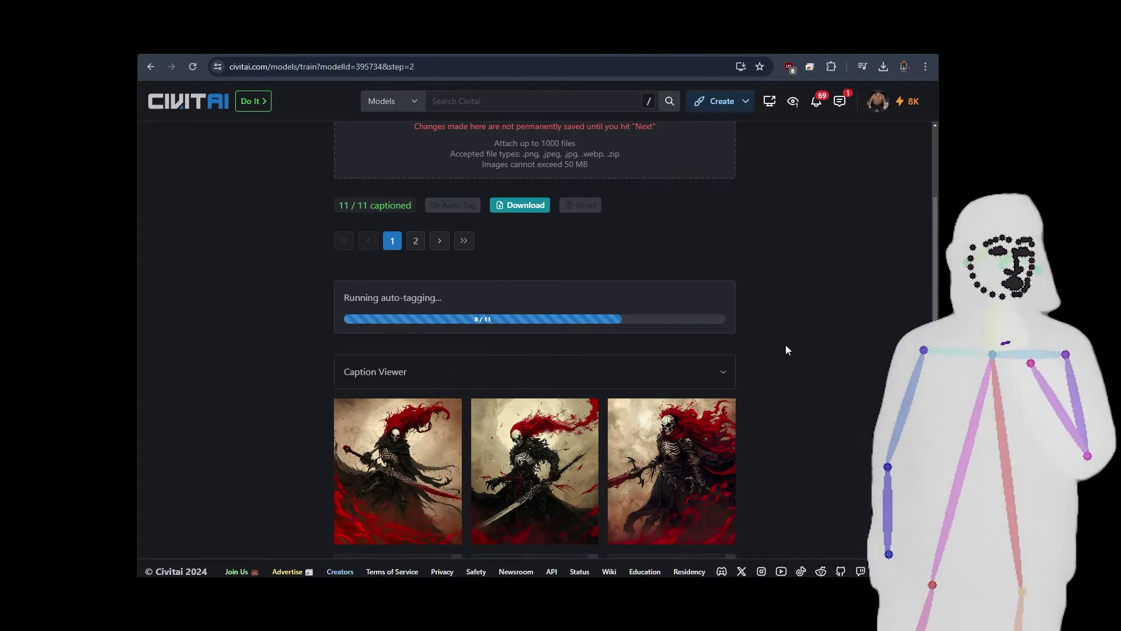
- Replace the "1boy" tag with "man" in the first image's caption, and enter "man" in the second image's caption
{"action": "scroll", "coordinate": [786, 349], "scroll_direction": "down", "scroll_amount": 3}
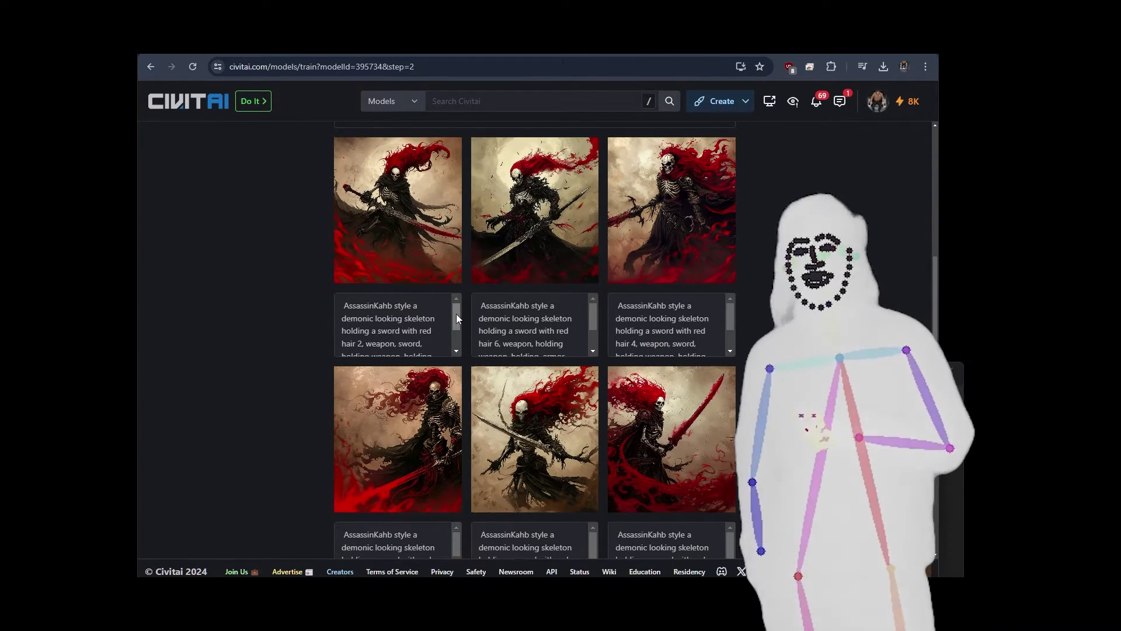
{"action": "left_click", "coordinate": [456, 316]}
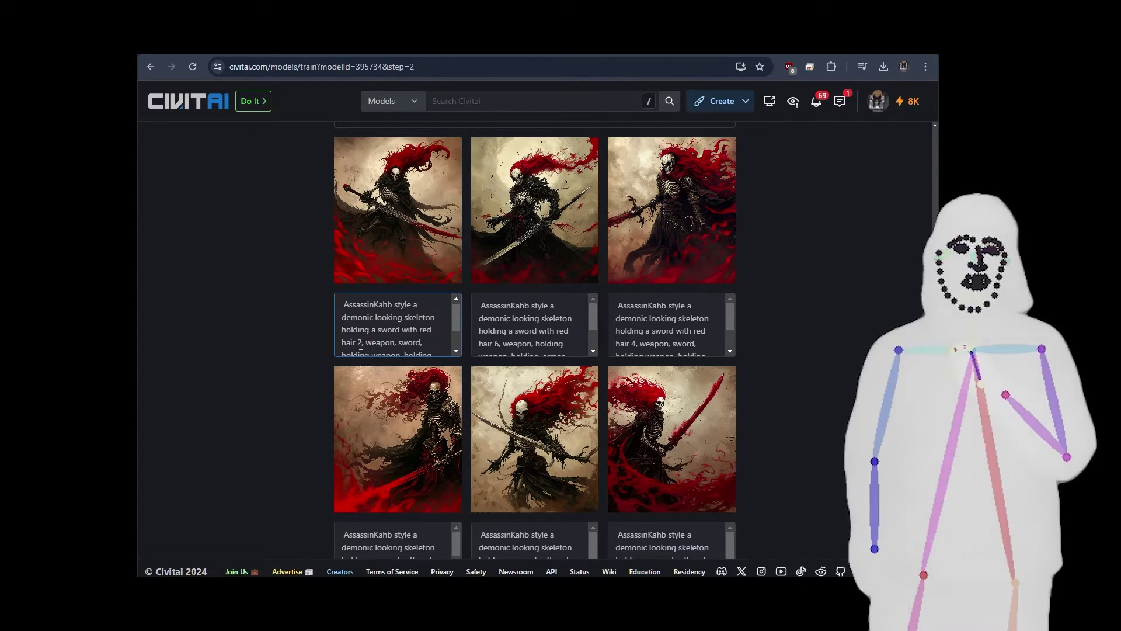
{"action": "left_click_drag", "start_coordinate": [457, 318], "coordinate": [456, 336]}
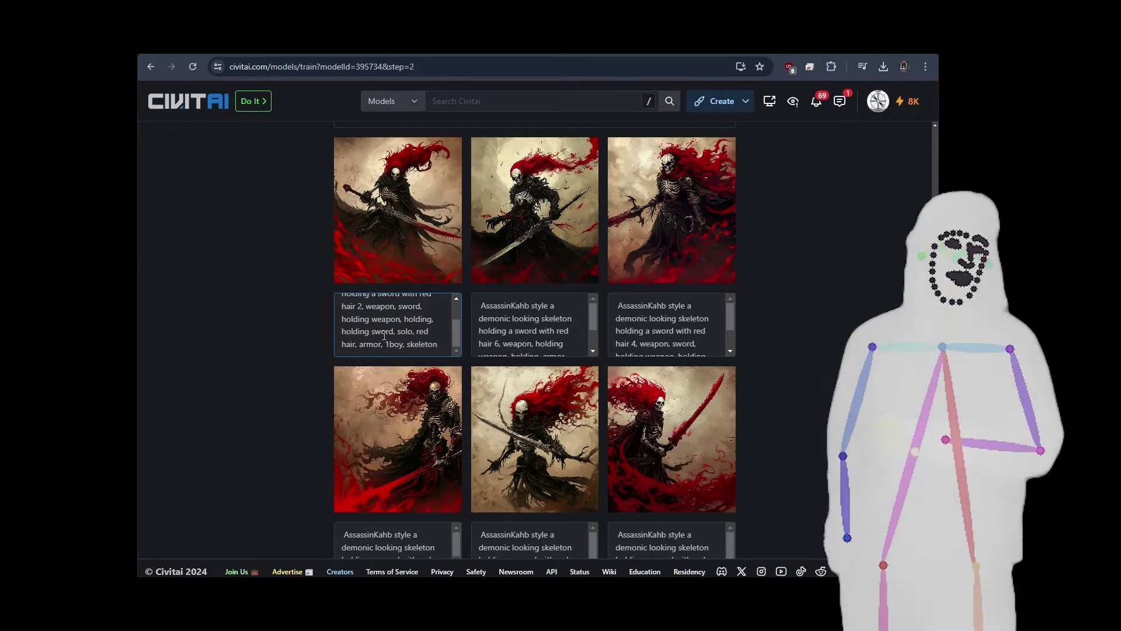
{"action": "left_click_drag", "start_coordinate": [389, 345], "coordinate": [405, 345]}
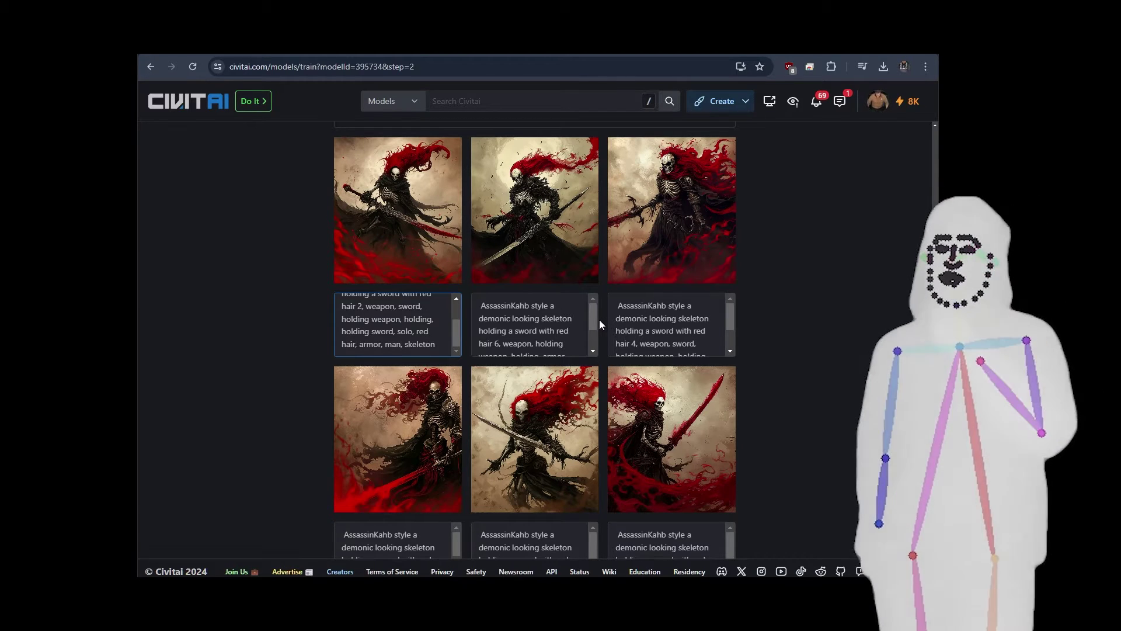
{"action": "left_click_drag", "start_coordinate": [591, 315], "coordinate": [526, 334]}
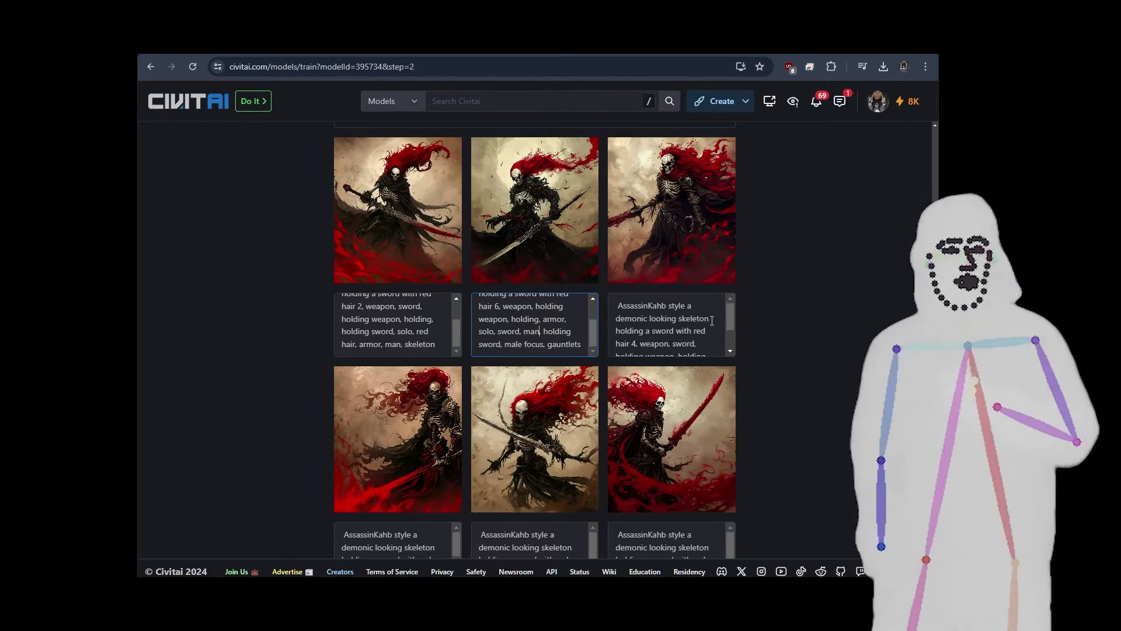
- Check the third image's caption and replace the "1boy" tag with "man" in the fourth image's caption
{"action": "left_click_drag", "start_coordinate": [730, 310], "coordinate": [720, 334]}
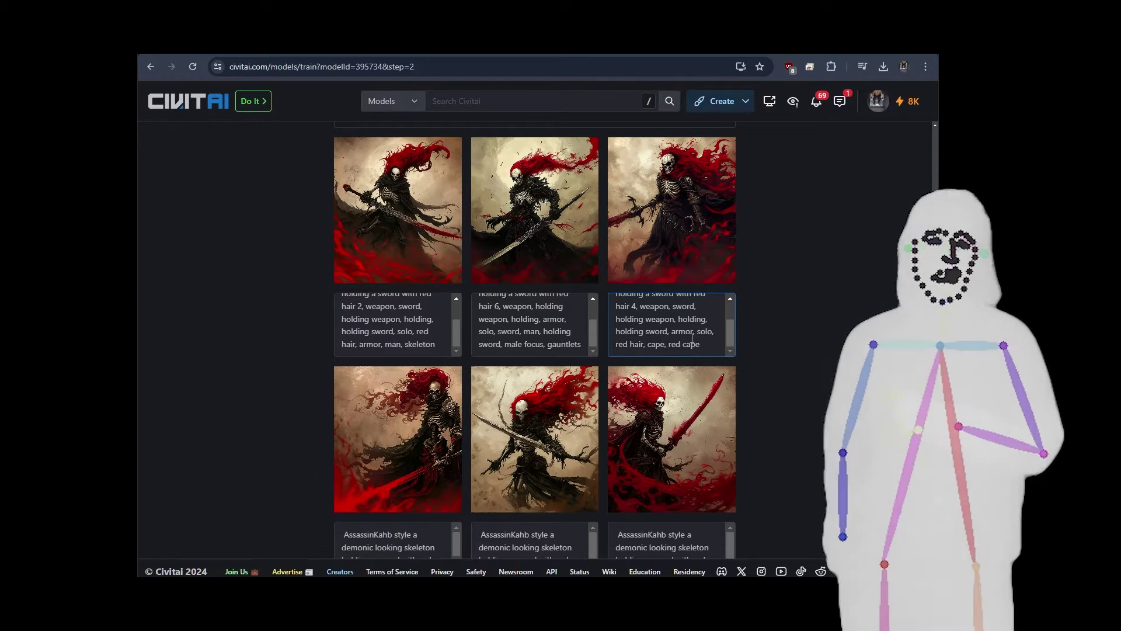
{"action": "scroll", "coordinate": [703, 333], "scroll_direction": "up", "scroll_amount": 1}
{"action": "scroll", "coordinate": [702, 333], "scroll_direction": "up", "scroll_amount": 2}
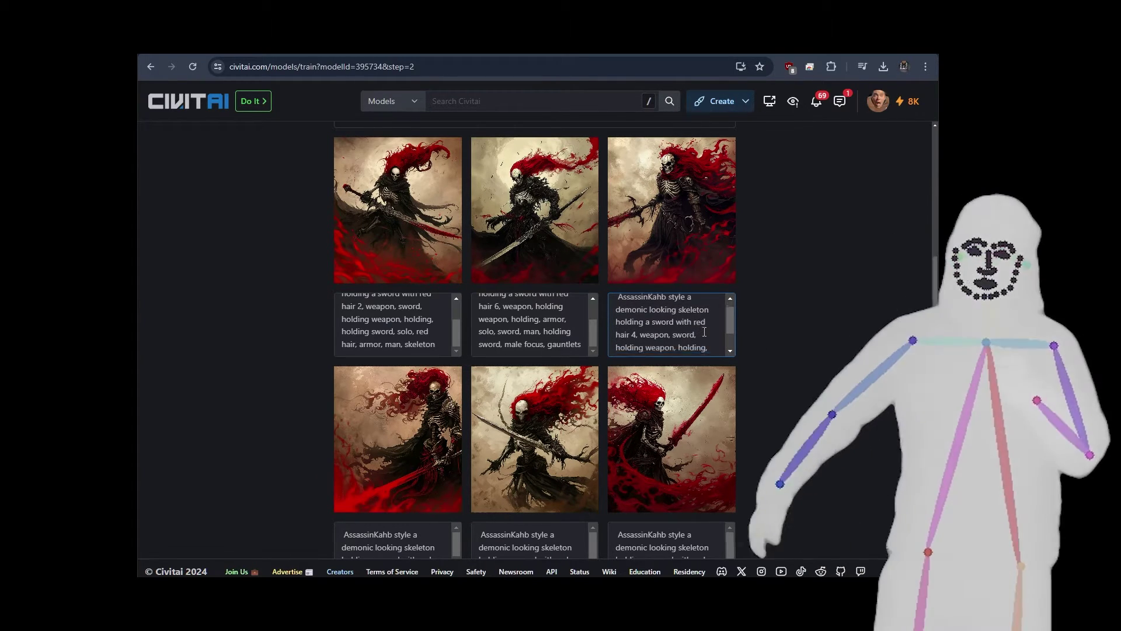
{"action": "scroll", "coordinate": [695, 336], "scroll_direction": "down", "scroll_amount": 3}
{"action": "scroll", "coordinate": [802, 361], "scroll_direction": "down", "scroll_amount": 1}
{"action": "scroll", "coordinate": [802, 361], "scroll_direction": "down", "scroll_amount": 1}
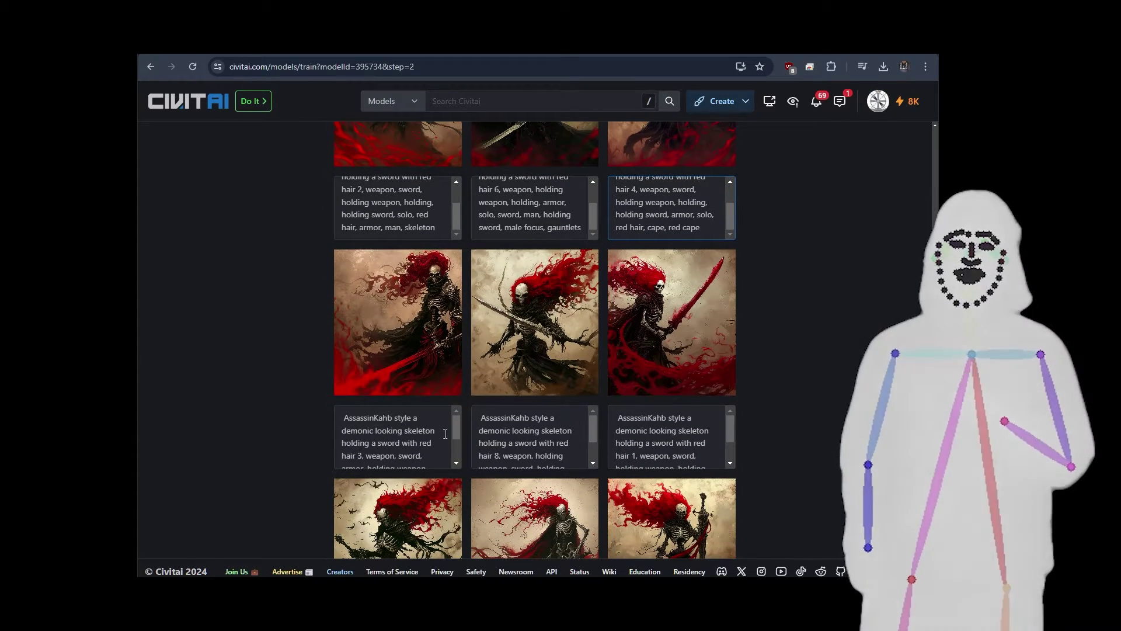
{"action": "left_click_drag", "start_coordinate": [458, 431], "coordinate": [455, 452]}
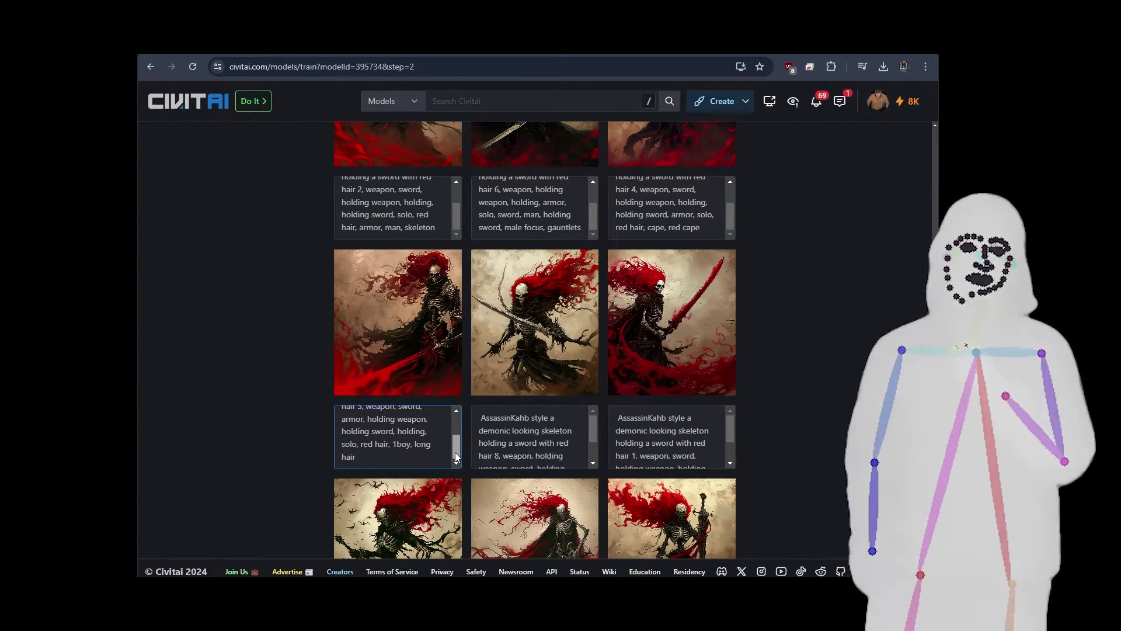
{"action": "double_click", "coordinate": [411, 444]}
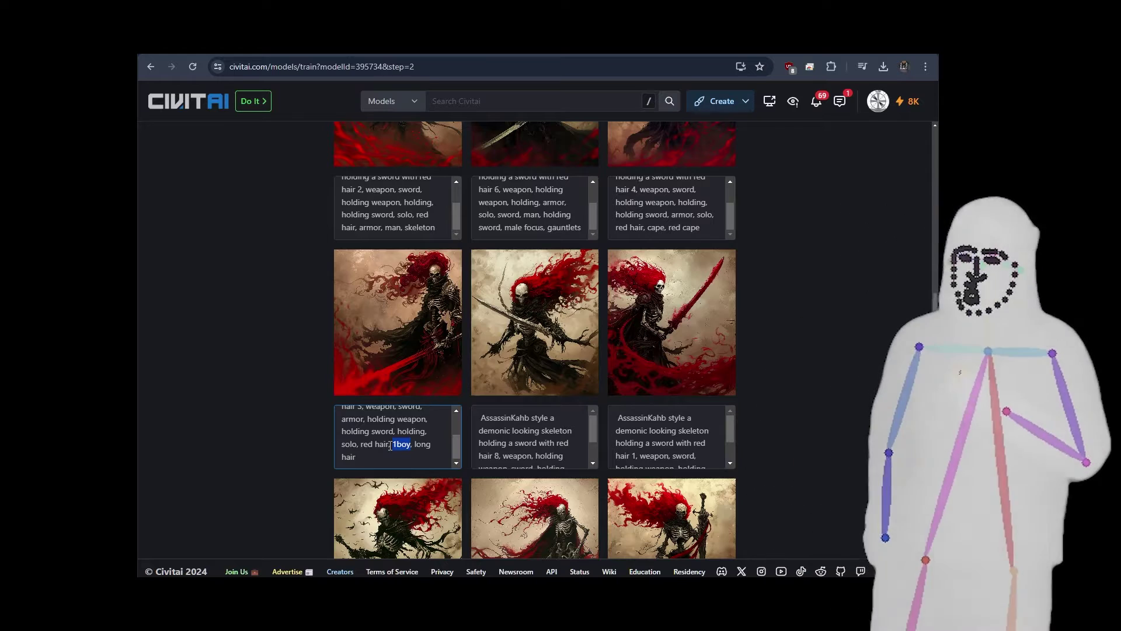
{"action": "type", "text": "man"}
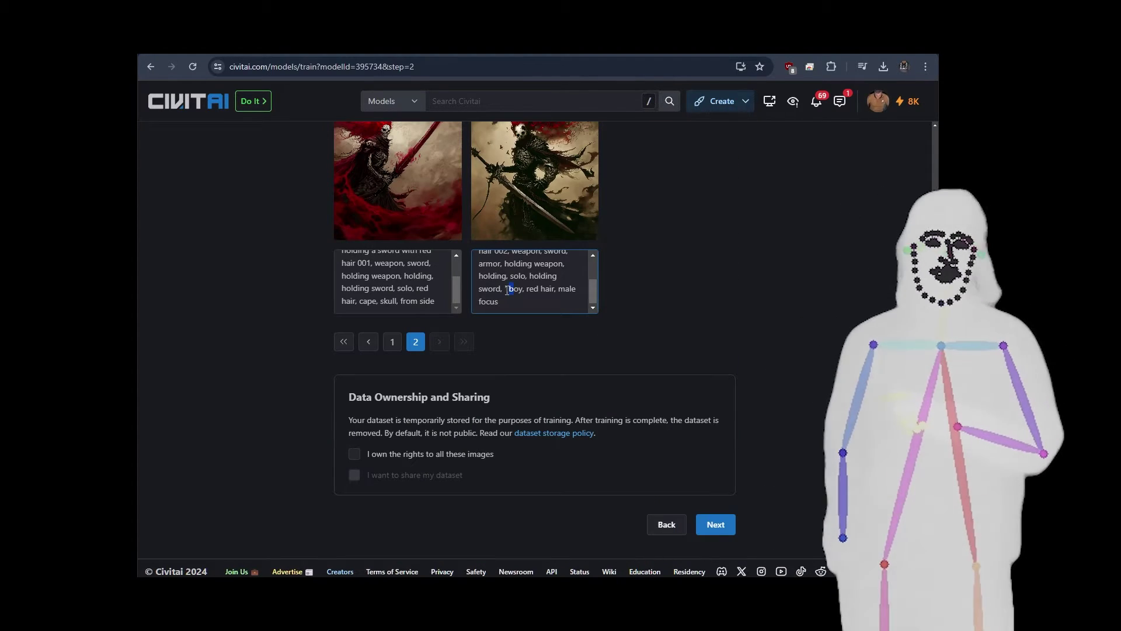
- Replace the "1boy" tag with "men" in the caption of the second image on page 2 of the dataset
{"action": "double_click", "coordinate": [519, 289]}
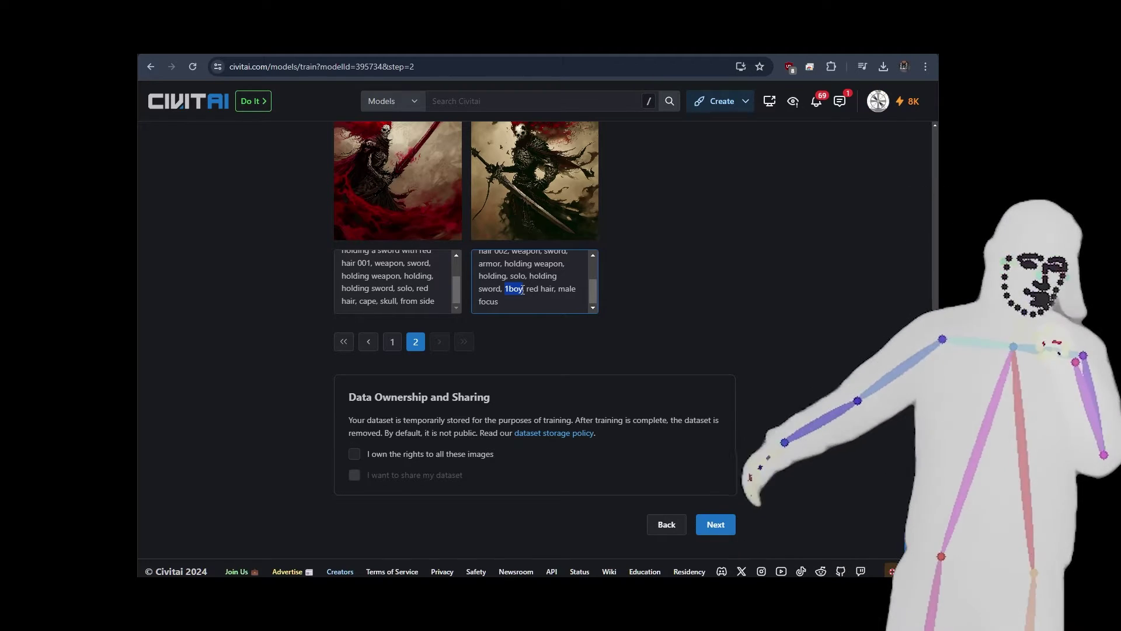
{"action": "type", "text": "men"}
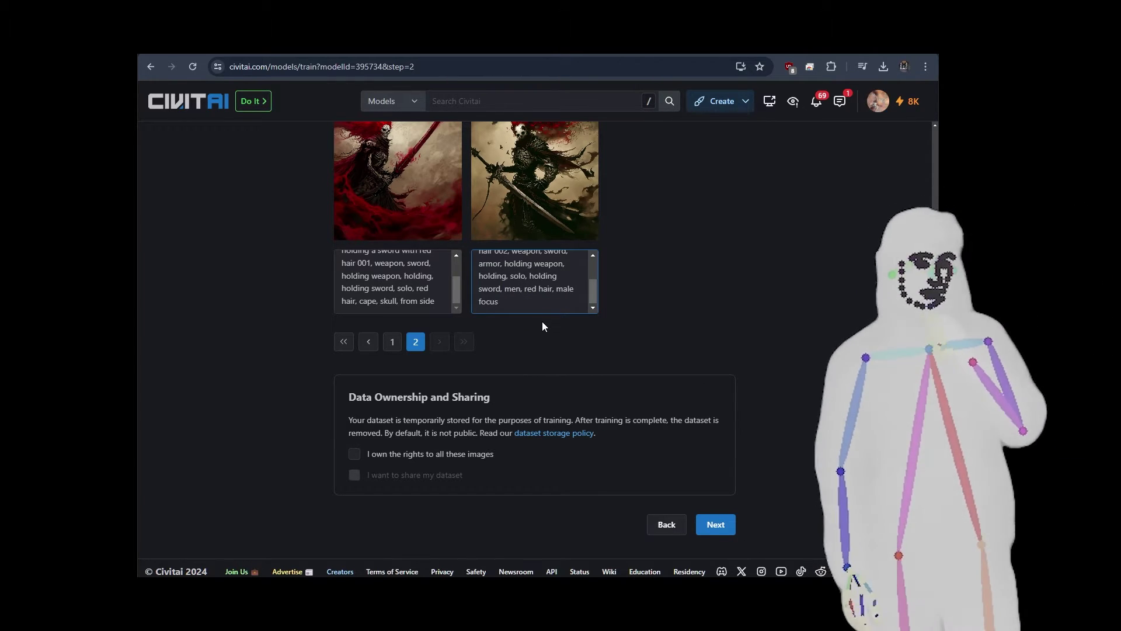
- Correct the "men" tag to "man" in the caption of the second image on page 2
{"action": "key", "text": "Left"}
{"action": "key", "text": "BackSpace"}
{"action": "type", "text": "a"}
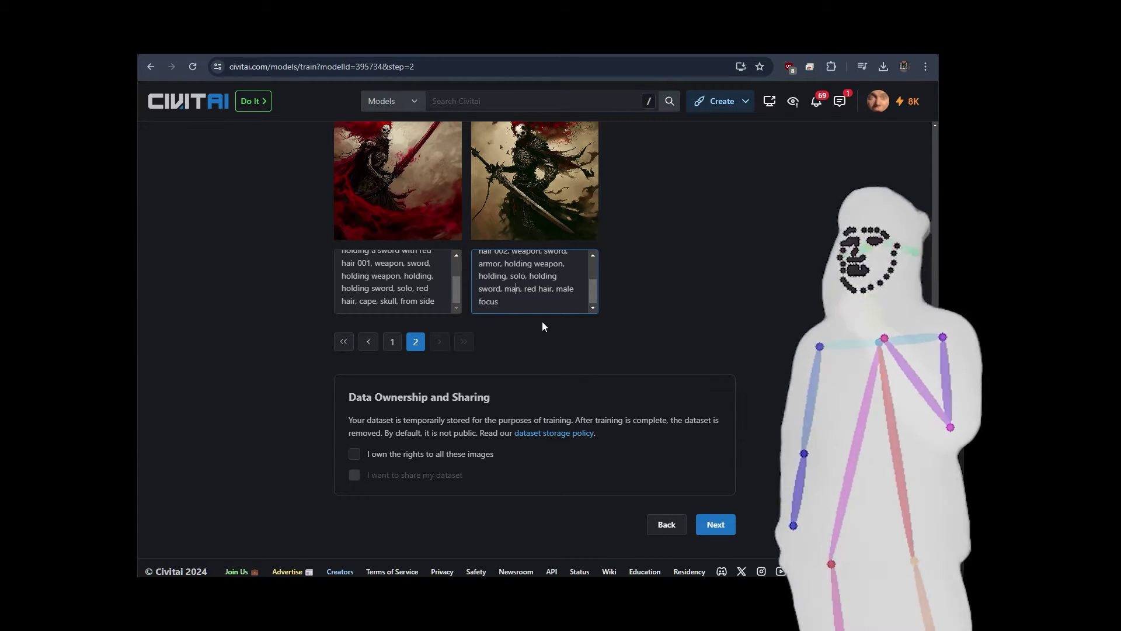
- Declare ownership of the rights to all the images and opt in to sharing the dataset
{"action": "left_click", "coordinate": [355, 453]}
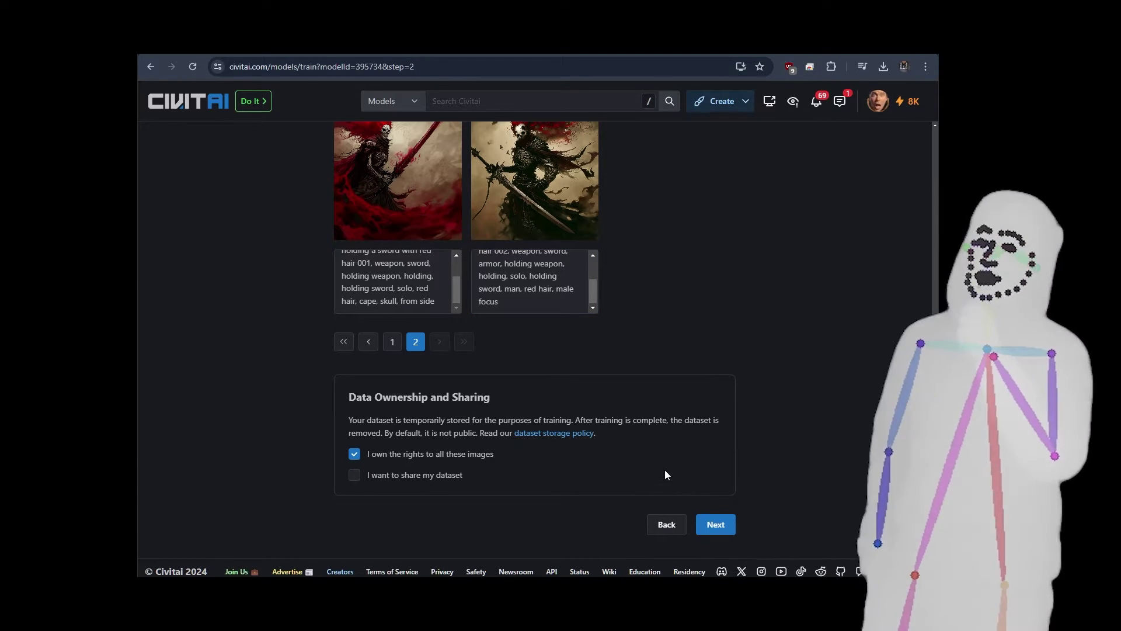
{"action": "scroll", "coordinate": [758, 453], "scroll_direction": "up", "scroll_amount": 5}
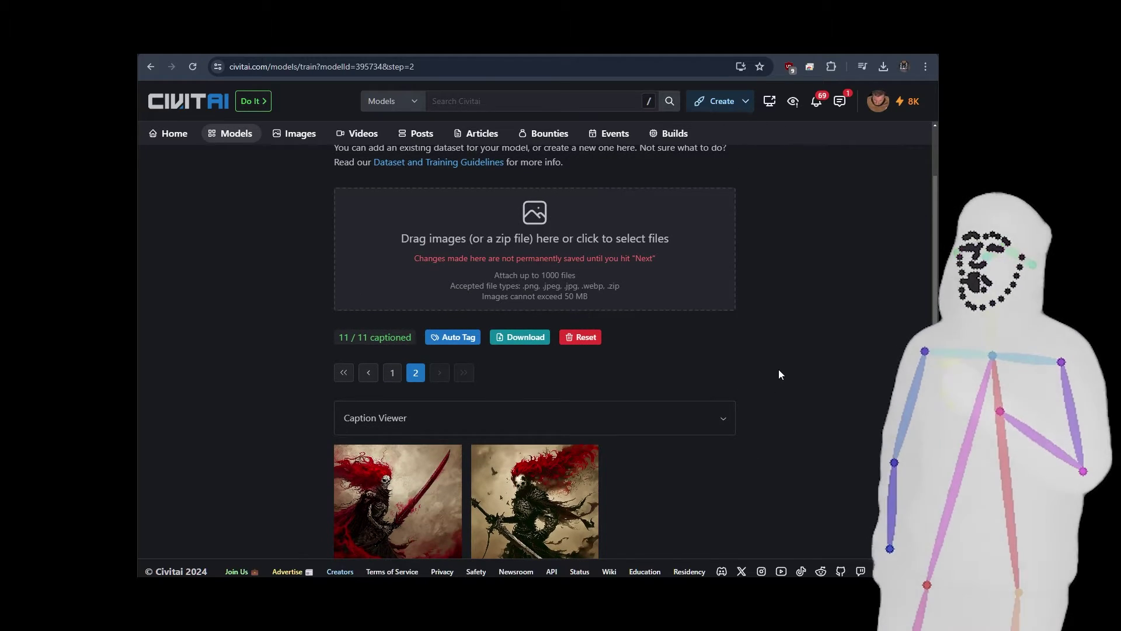
{"action": "scroll", "coordinate": [779, 369], "scroll_direction": "down", "scroll_amount": 5}
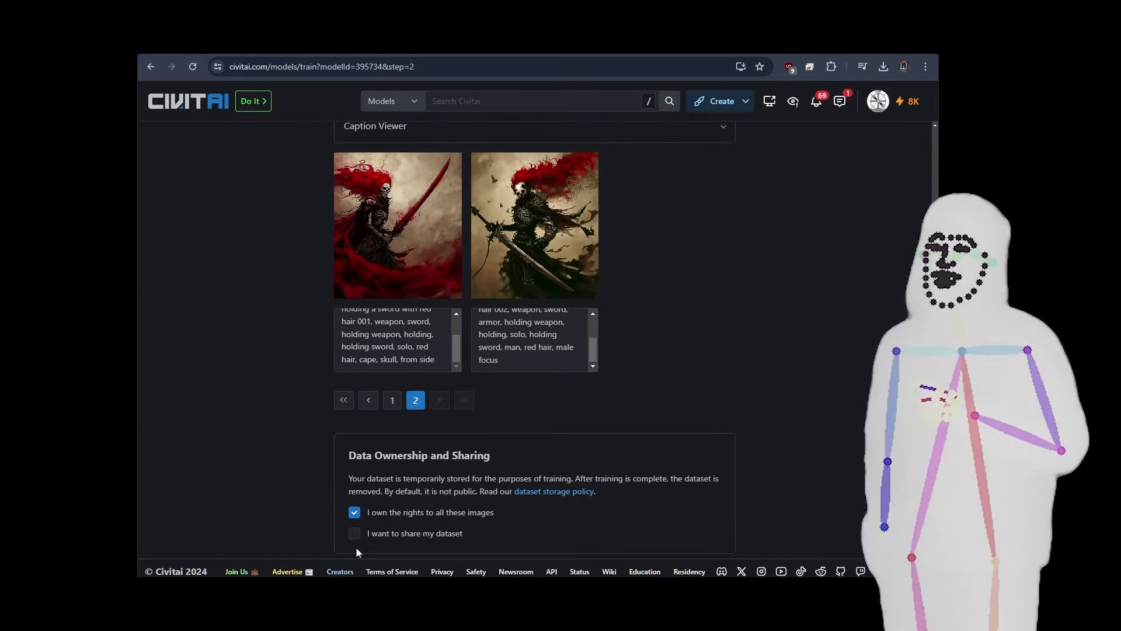
{"action": "left_click", "coordinate": [354, 533]}
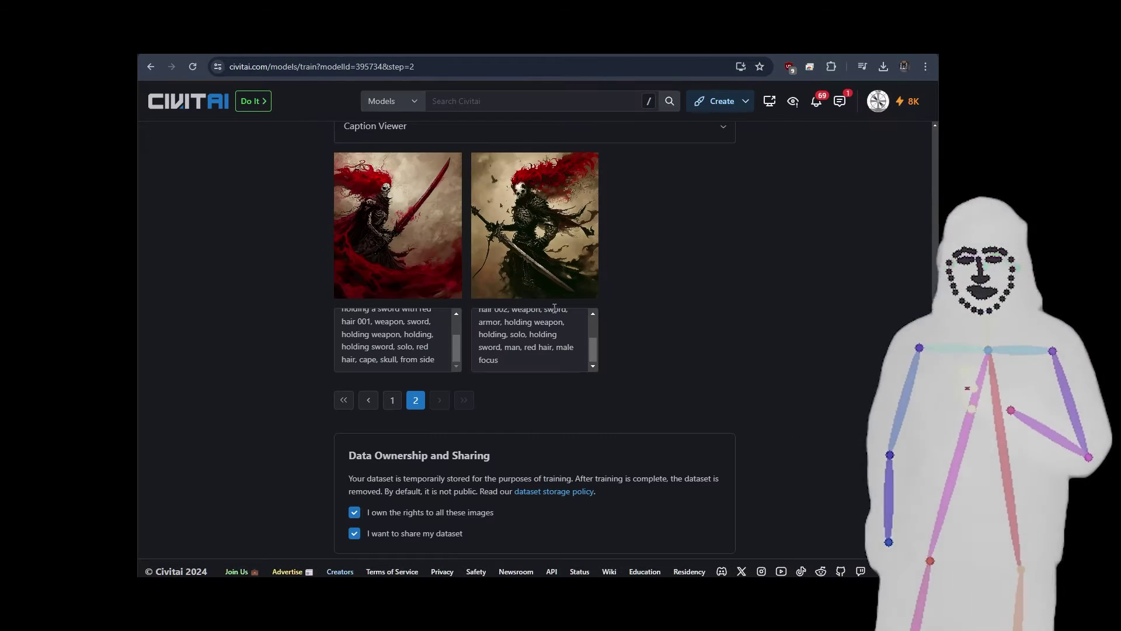
- Review the training images and their captions on page 1 of the dataset
{"action": "scroll", "coordinate": [678, 326], "scroll_direction": "down", "scroll_amount": 1}
{"action": "scroll", "coordinate": [677, 325], "scroll_direction": "up", "scroll_amount": 6}
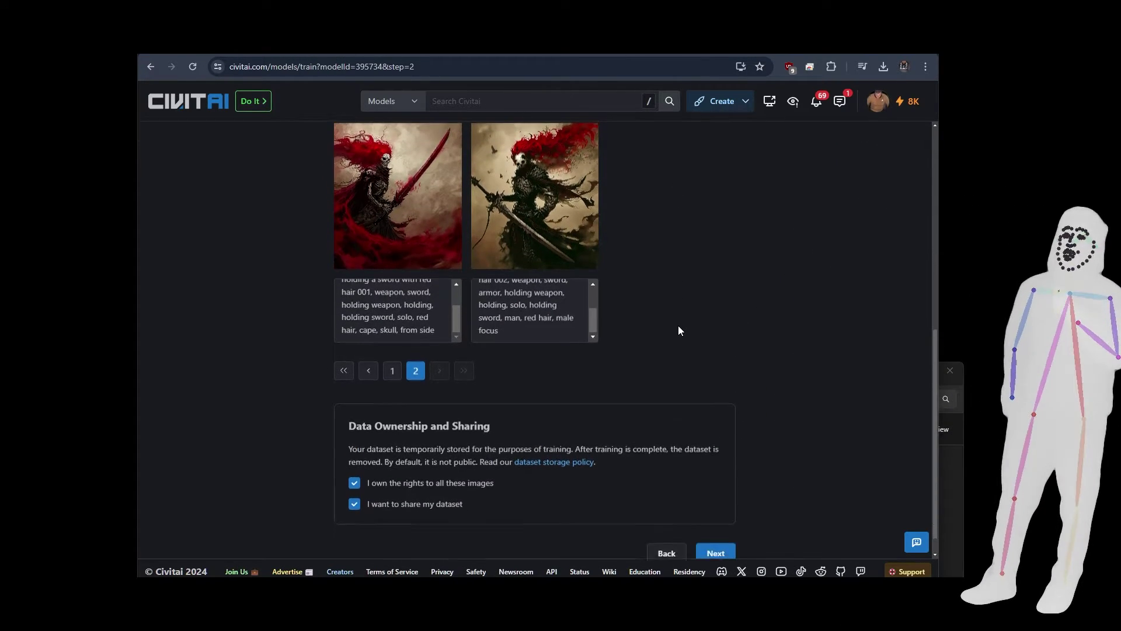
{"action": "left_click", "coordinate": [393, 373]}
{"action": "scroll", "coordinate": [674, 357], "scroll_direction": "down", "scroll_amount": 5}
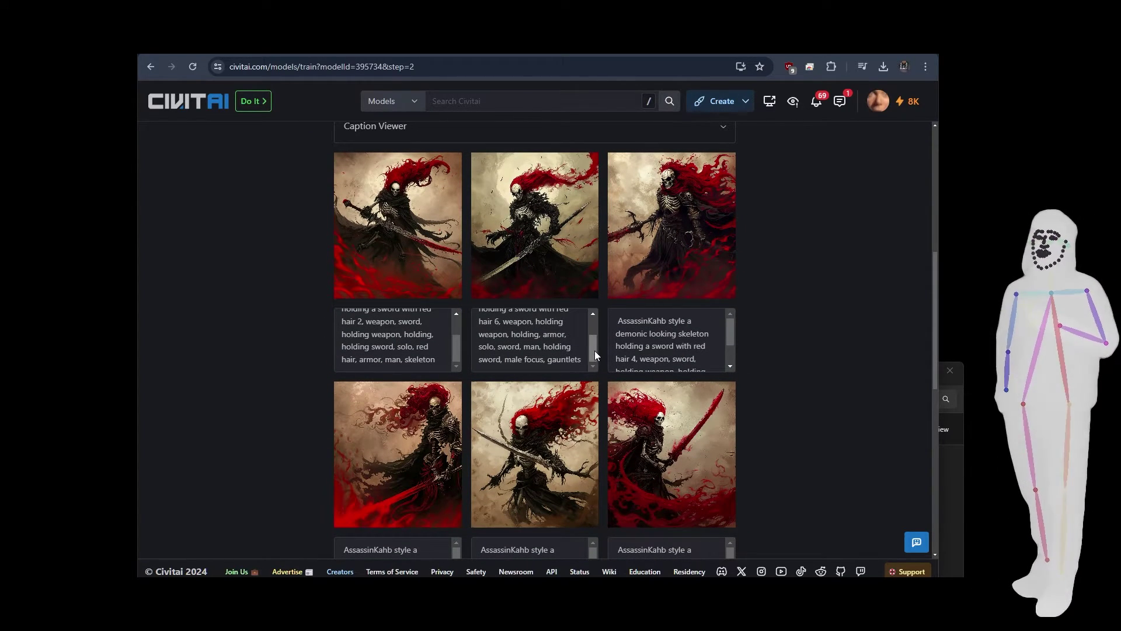
{"action": "scroll", "coordinate": [642, 351], "scroll_direction": "down", "scroll_amount": 4}
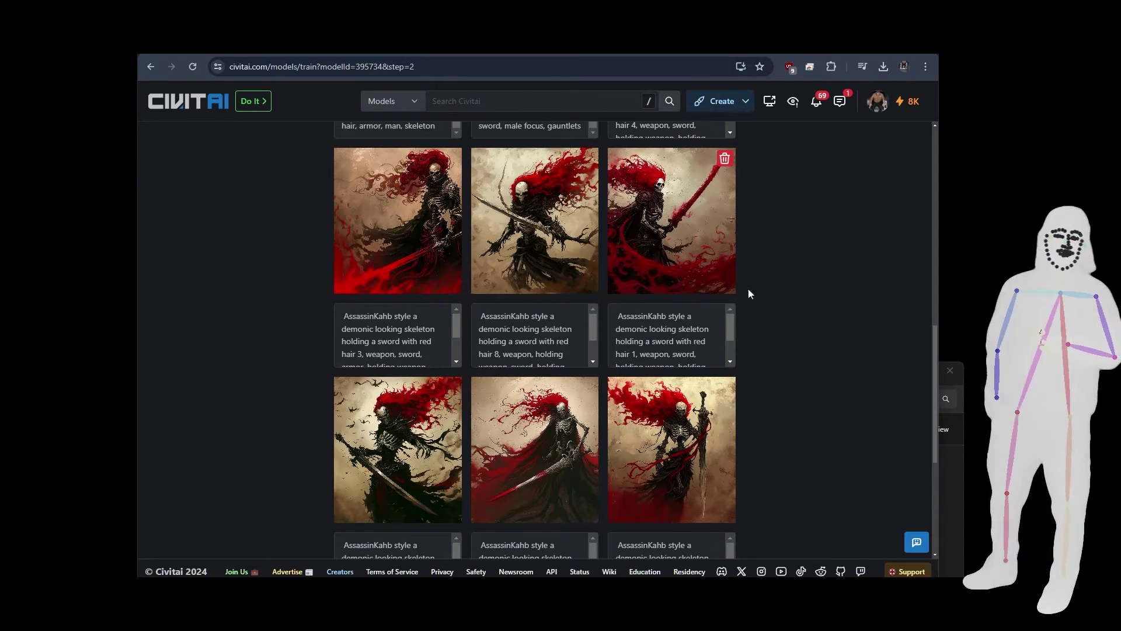
{"action": "scroll", "coordinate": [782, 286], "scroll_direction": "down", "scroll_amount": 3}
{"action": "scroll", "coordinate": [783, 289], "scroll_direction": "up", "scroll_amount": 1}
{"action": "scroll", "coordinate": [783, 290], "scroll_direction": "down", "scroll_amount": 1}
{"action": "scroll", "coordinate": [672, 403], "scroll_direction": "down", "scroll_amount": 2}
{"action": "scroll", "coordinate": [802, 449], "scroll_direction": "up", "scroll_amount": 2}
{"action": "scroll", "coordinate": [802, 462], "scroll_direction": "down", "scroll_amount": 3}
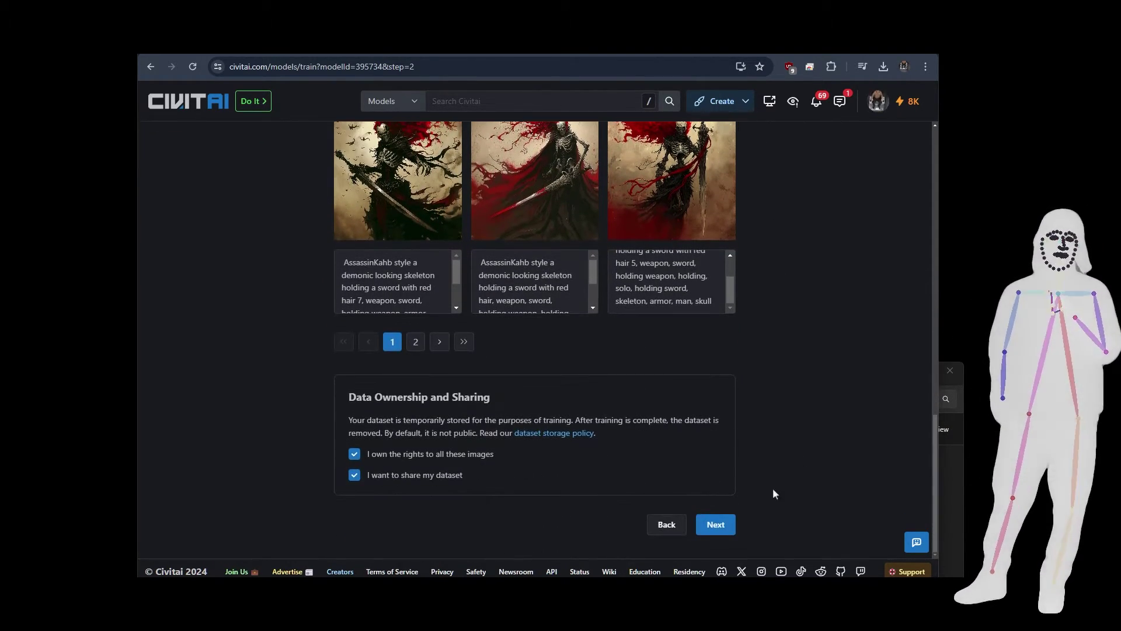
- Continue to the Review and Submit stage and expand the sample image prompts in the advanced settings
{"action": "left_click", "coordinate": [715, 525]}
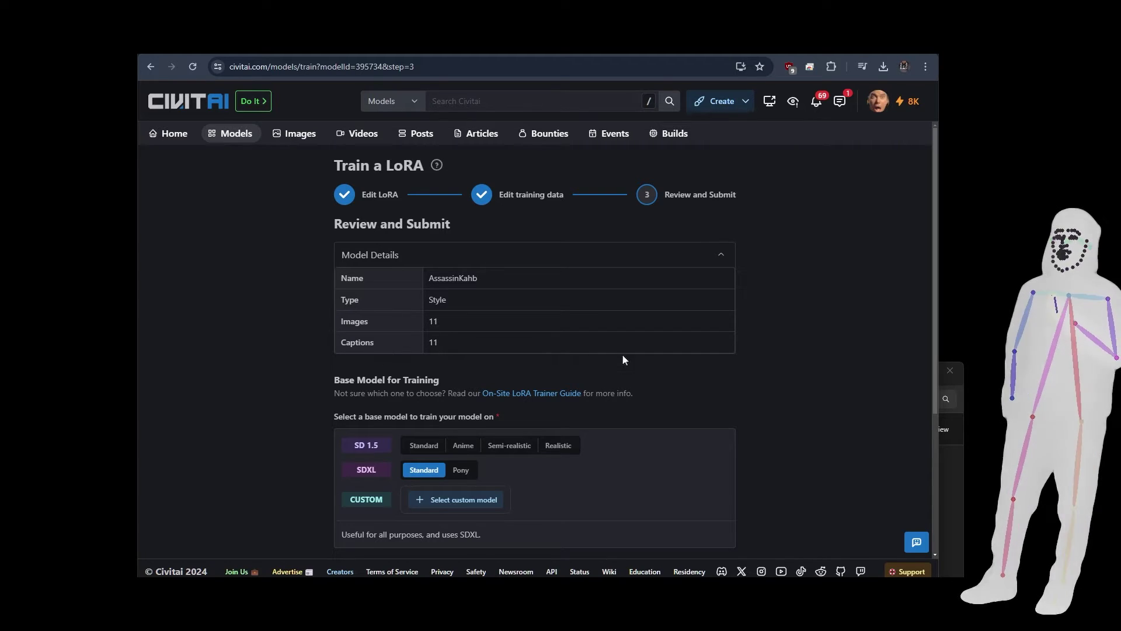
{"action": "scroll", "coordinate": [642, 361], "scroll_direction": "down", "scroll_amount": 1}
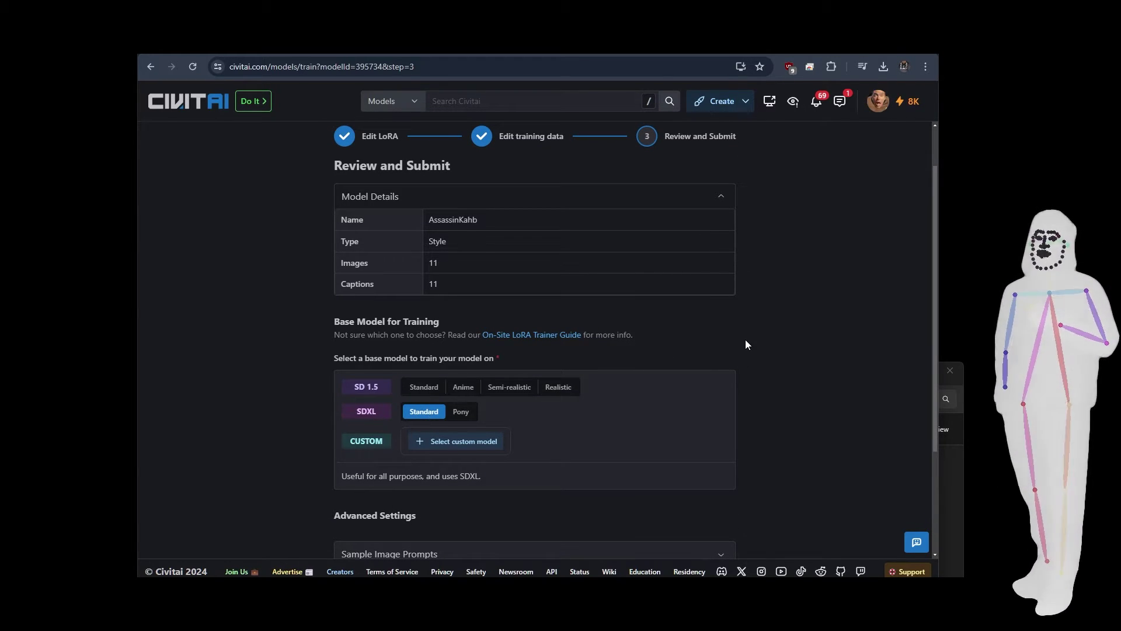
{"action": "scroll", "coordinate": [745, 338], "scroll_direction": "down", "scroll_amount": 2}
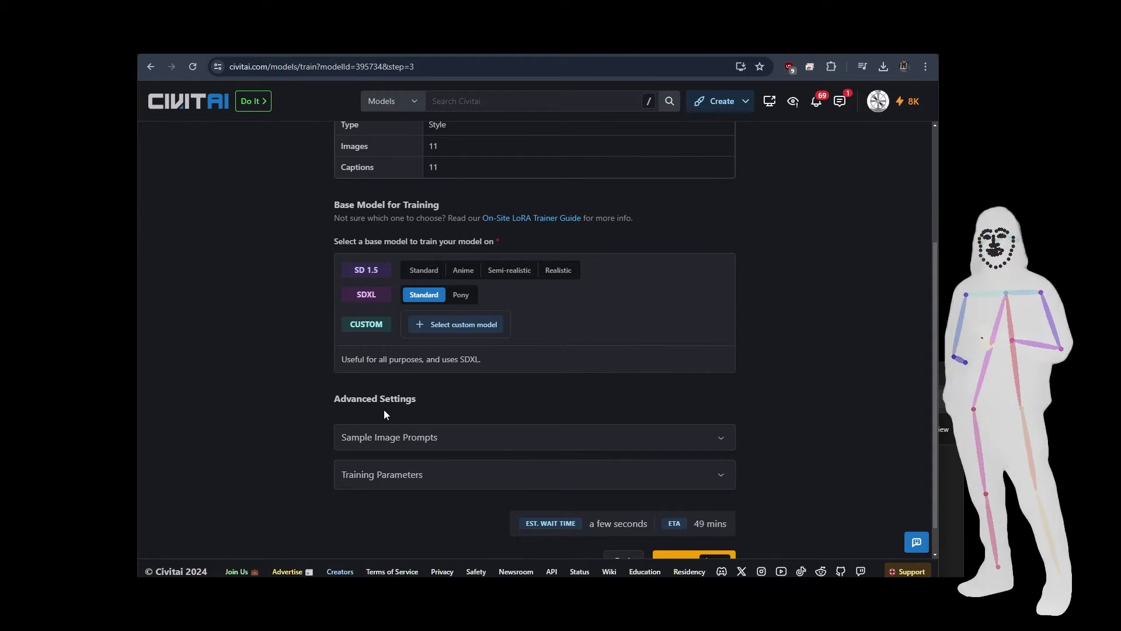
{"action": "left_click", "coordinate": [451, 440]}
{"action": "scroll", "coordinate": [735, 345], "scroll_direction": "down", "scroll_amount": 3}
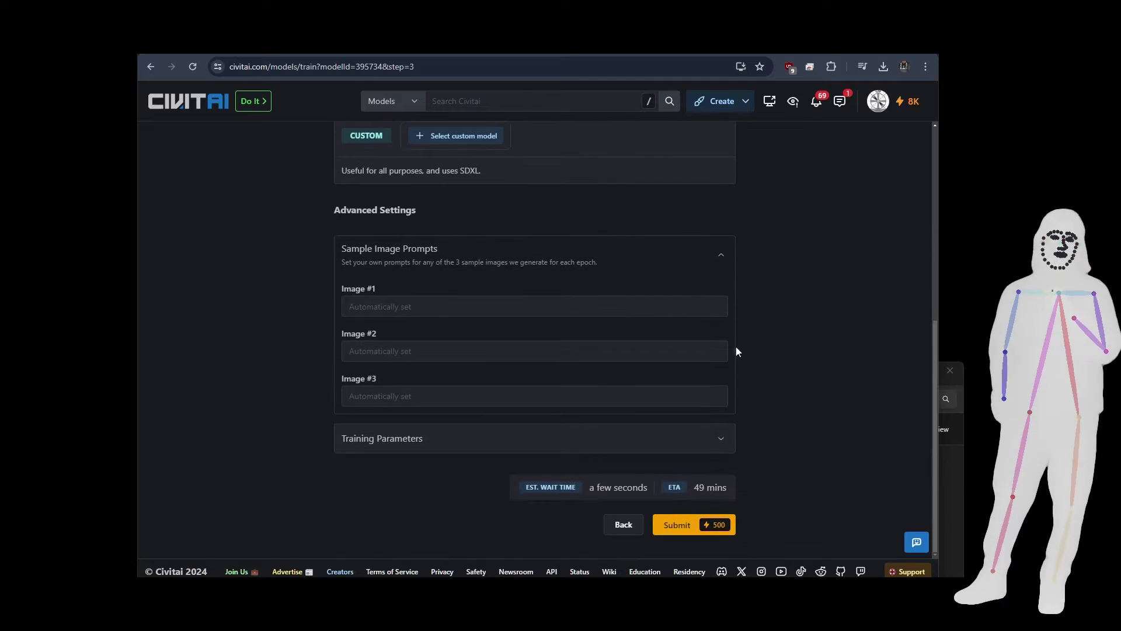
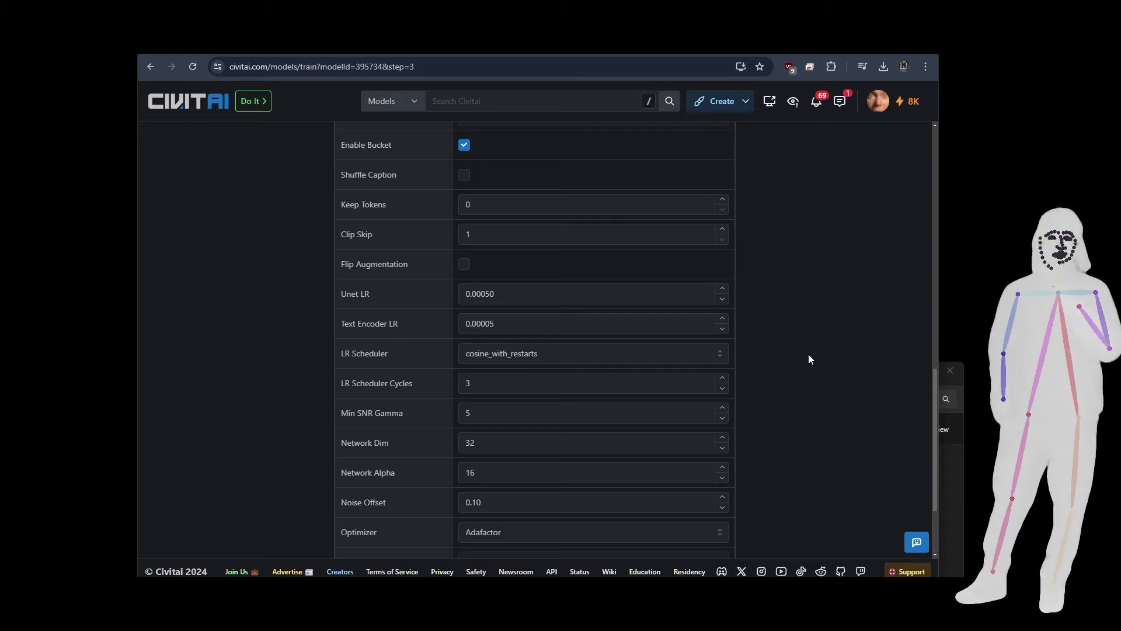
- Examine the lower training parameters and the available optimizer choices without changing the selection
{"action": "scroll", "coordinate": [808, 358], "scroll_direction": "down", "scroll_amount": 1}
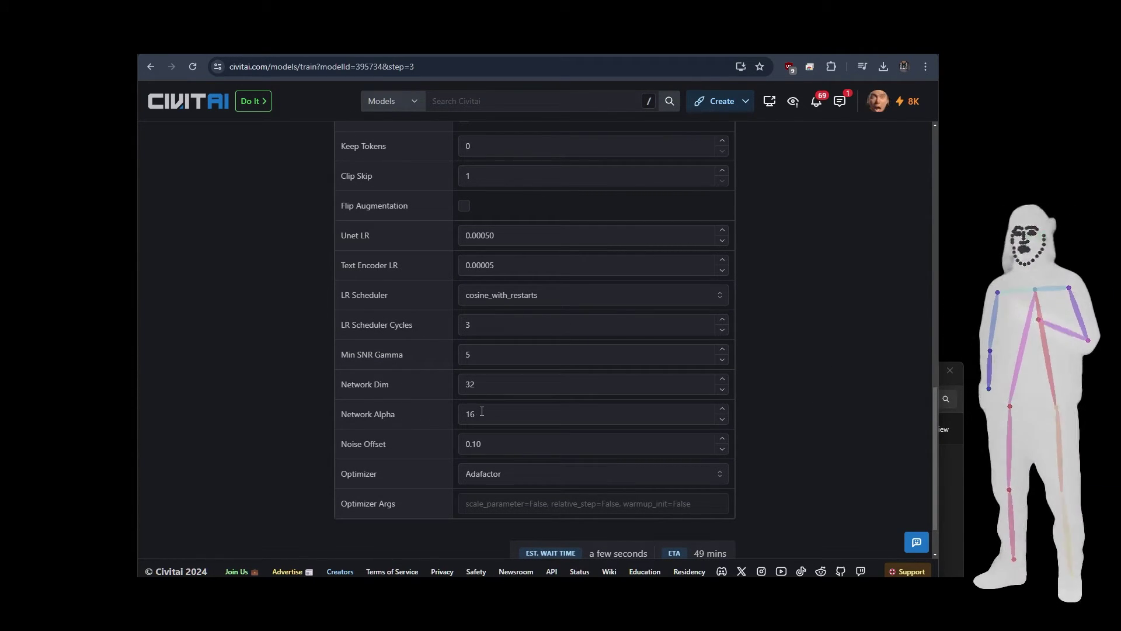
{"action": "left_click", "coordinate": [509, 478]}
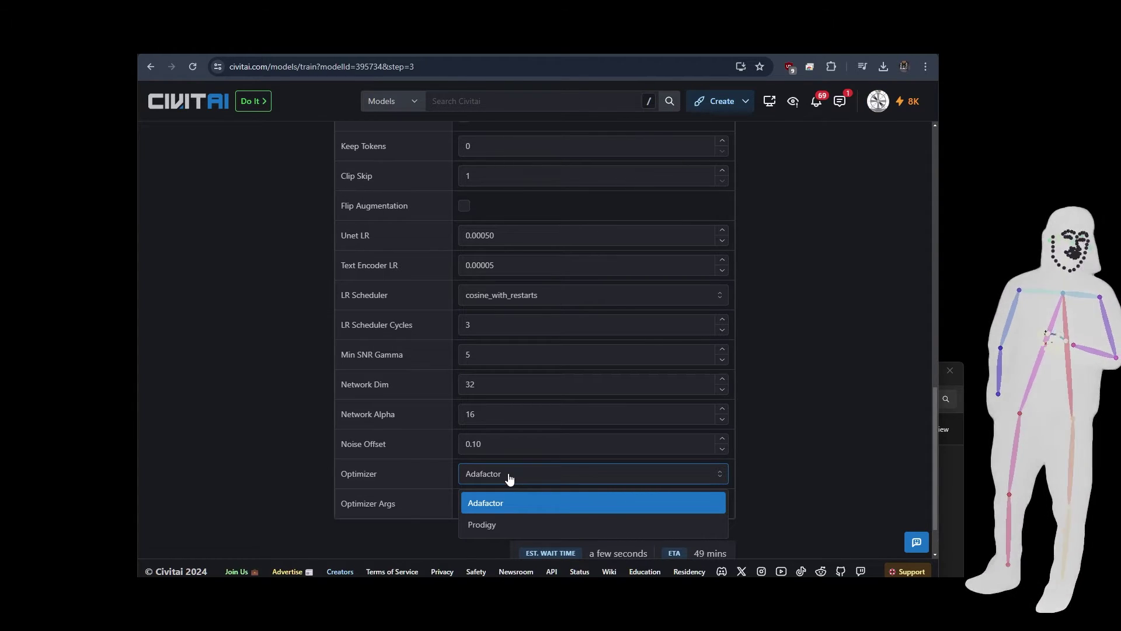
{"action": "left_click", "coordinate": [713, 460]}
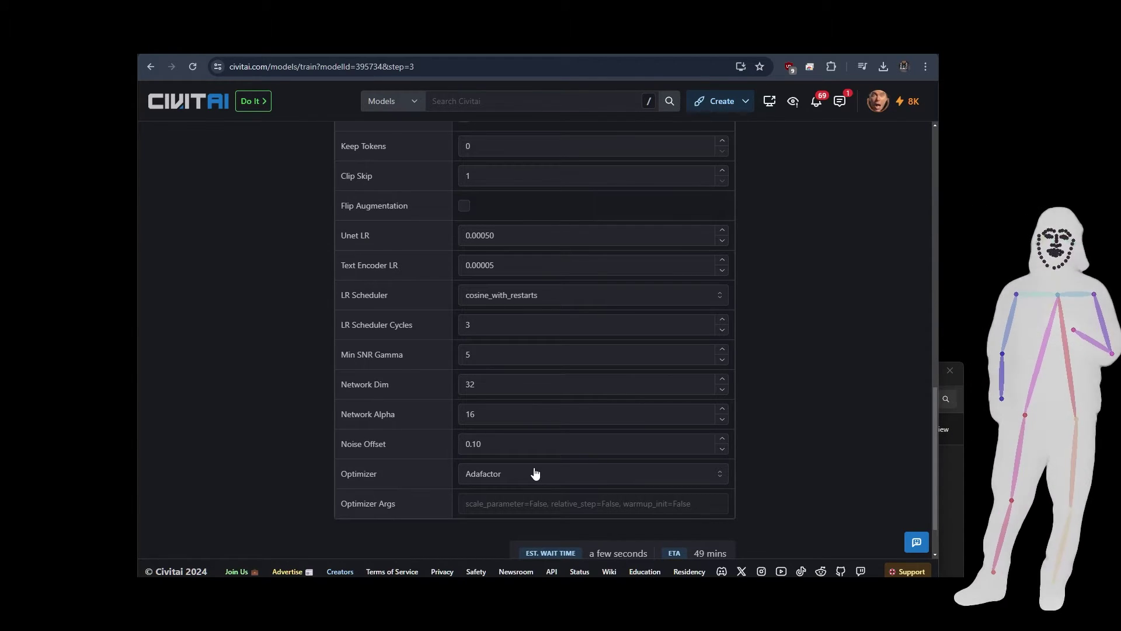
- Recheck the model details and training settings, submit the AssassinKahb training run and confirm the 500 Buzz transaction
{"action": "scroll", "coordinate": [788, 379], "scroll_direction": "down", "scroll_amount": 1}
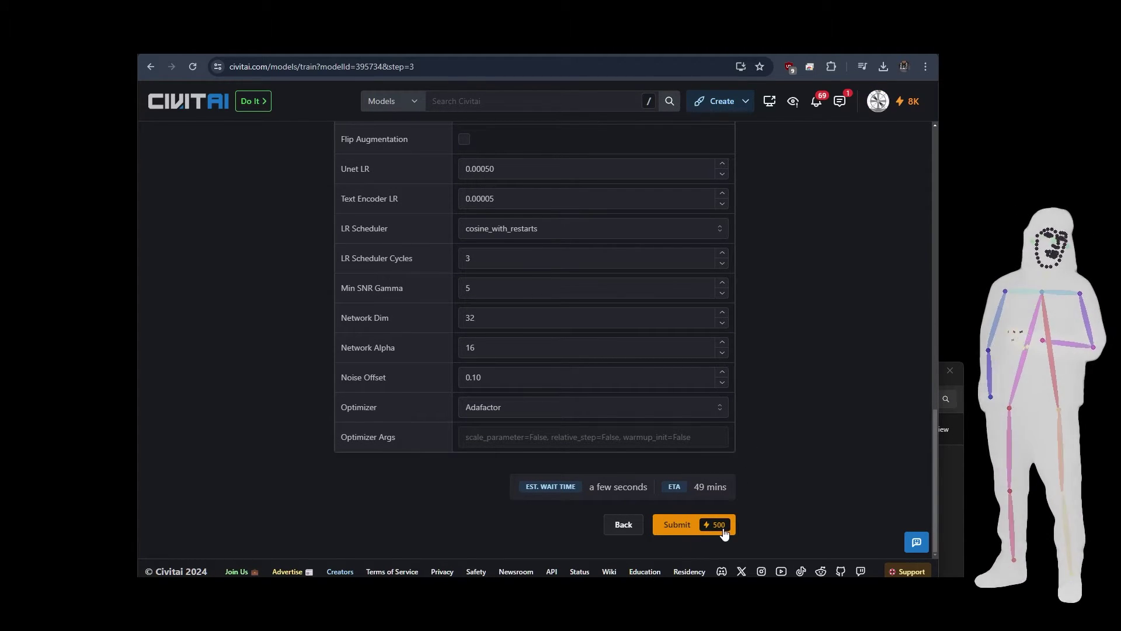
{"action": "scroll", "coordinate": [771, 449], "scroll_direction": "up", "scroll_amount": 6}
{"action": "scroll", "coordinate": [772, 447], "scroll_direction": "up", "scroll_amount": 7}
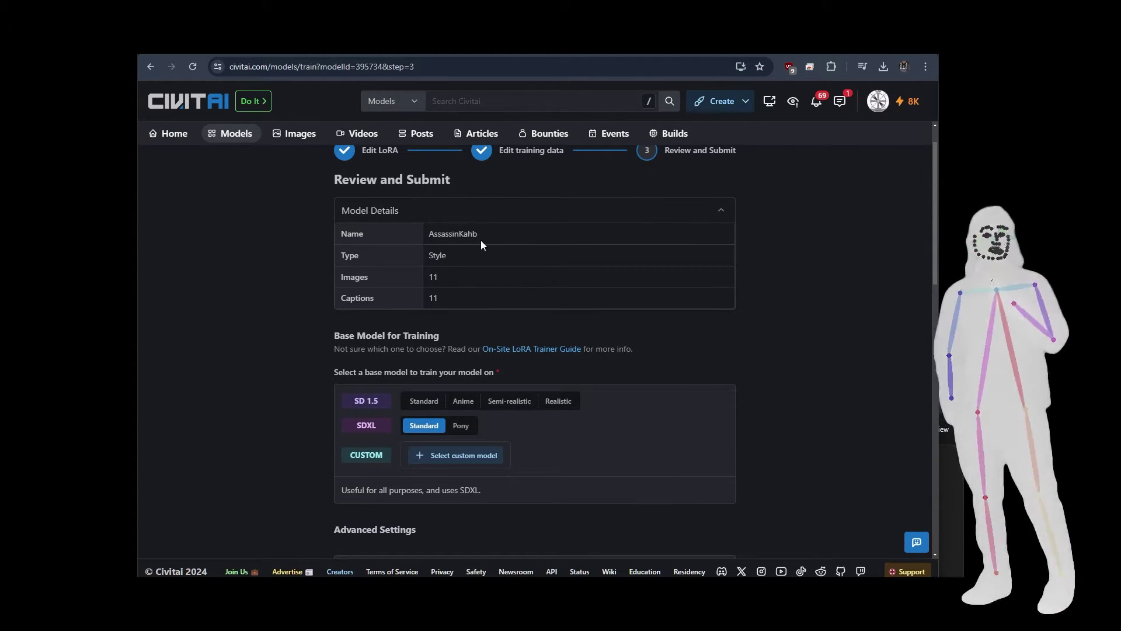
{"action": "scroll", "coordinate": [806, 332], "scroll_direction": "up", "scroll_amount": 1}
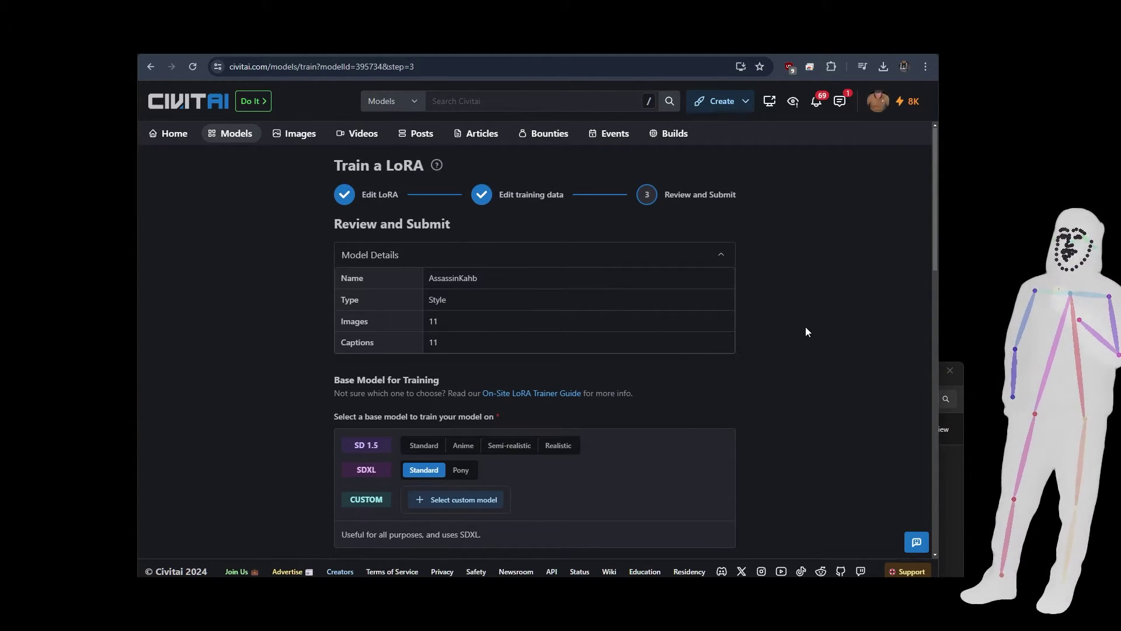
{"action": "scroll", "coordinate": [666, 305], "scroll_direction": "down", "scroll_amount": 13}
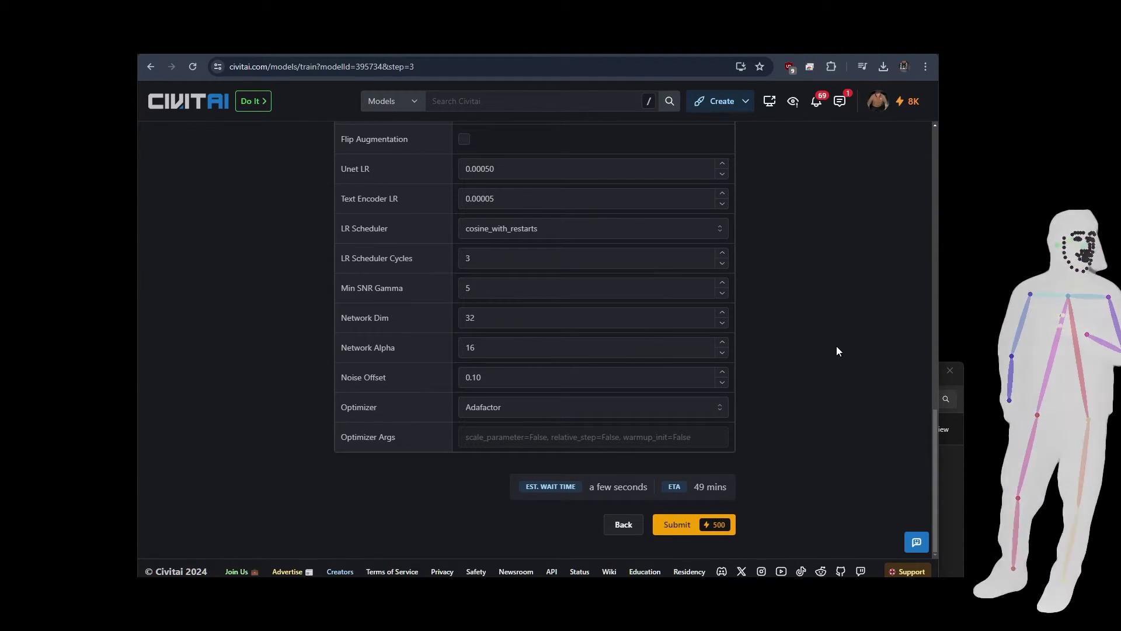
{"action": "left_click", "coordinate": [681, 523]}
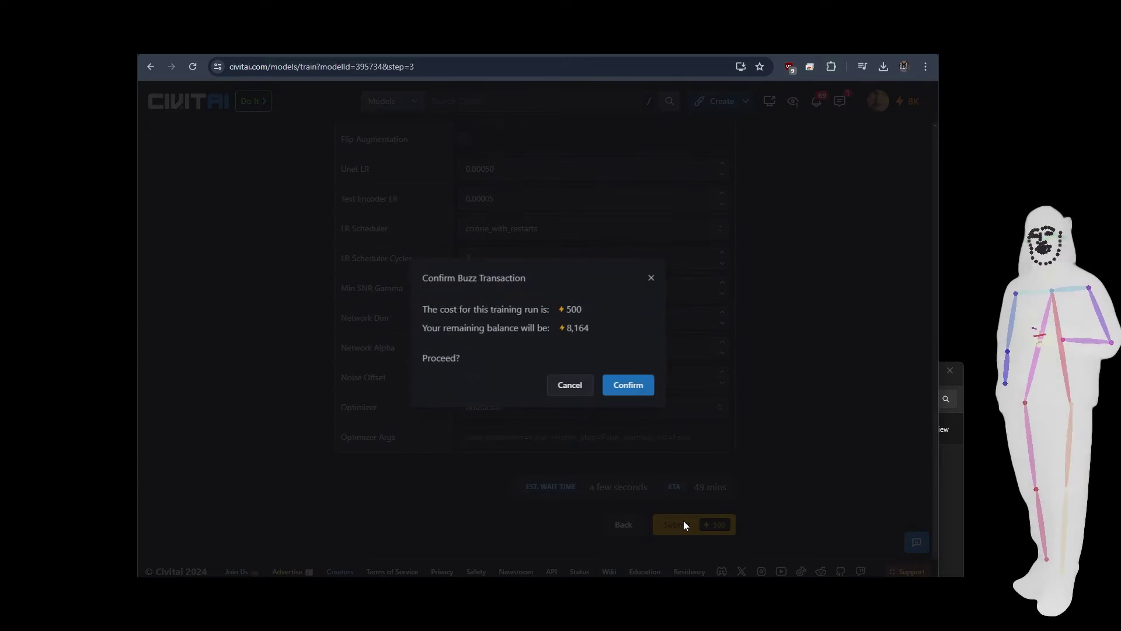
{"action": "left_click", "coordinate": [610, 392]}
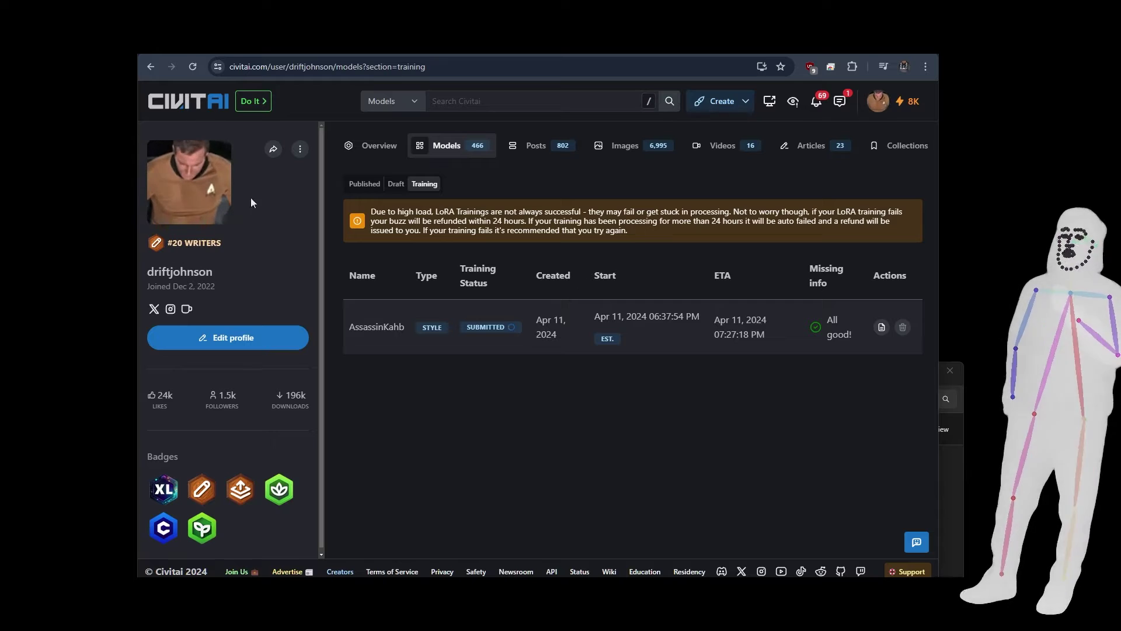
- View the Buzz dashboard with its ways to earn Buzz, and open the Buzz purchase page
{"action": "mouse_move", "coordinate": [431, 345]}
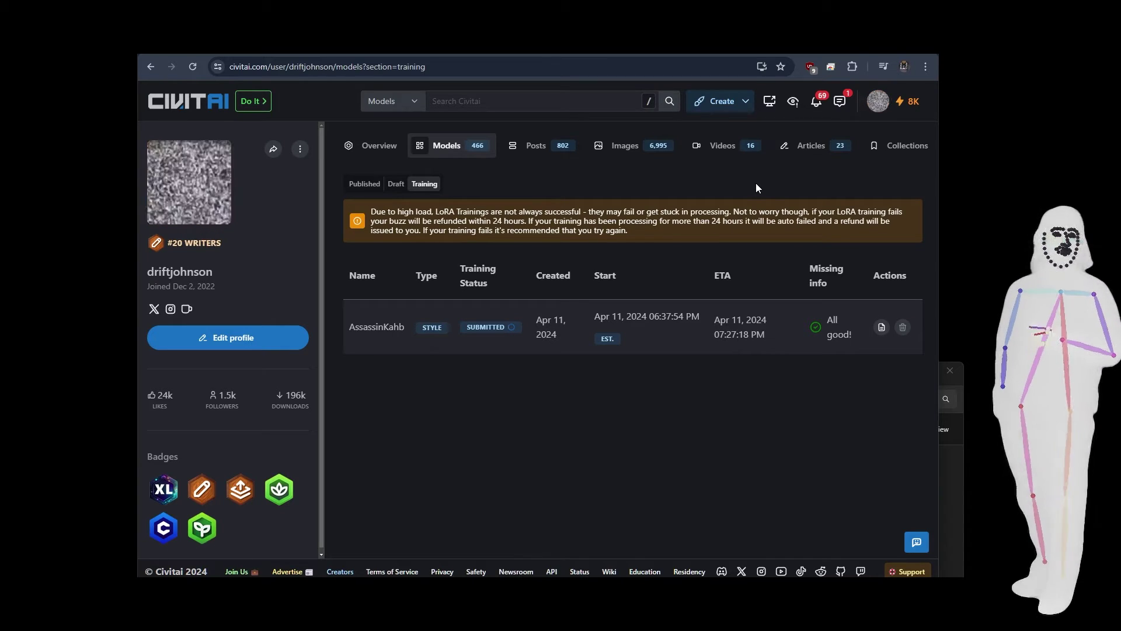
{"action": "left_click", "coordinate": [911, 109]}
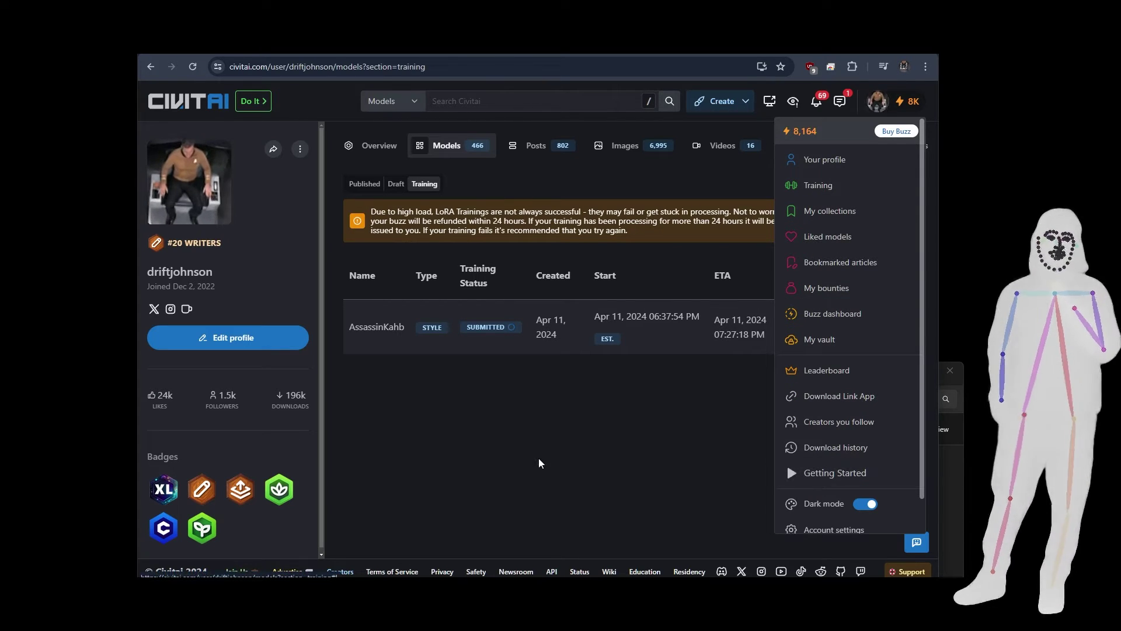
{"action": "left_click", "coordinate": [829, 314]}
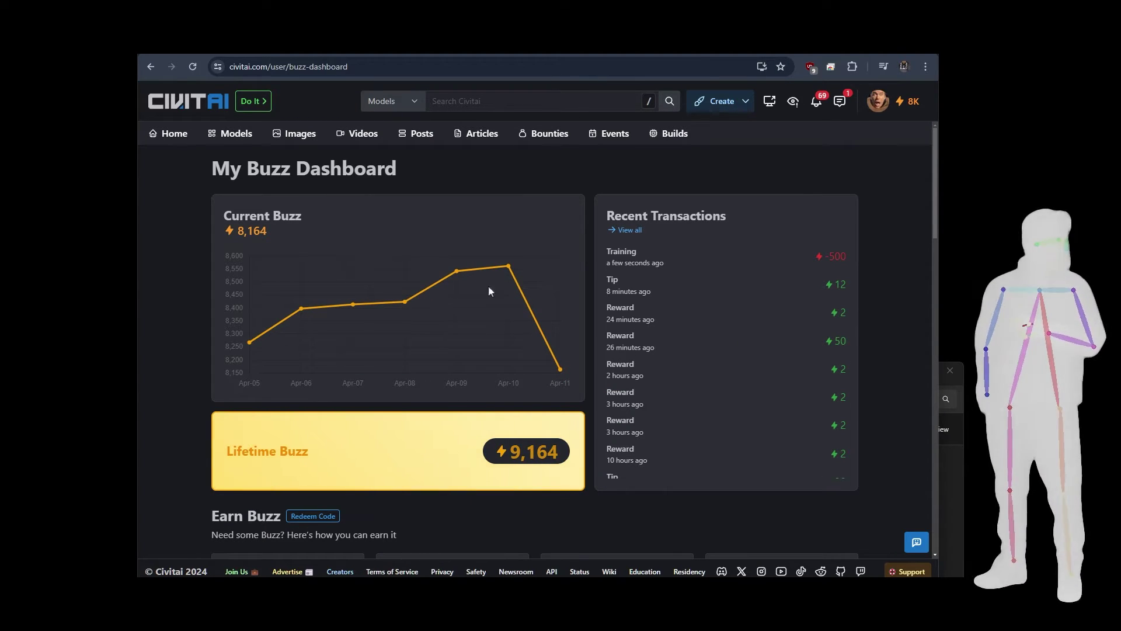
{"action": "scroll", "coordinate": [499, 290], "scroll_direction": "down", "scroll_amount": 3}
{"action": "scroll", "coordinate": [499, 297], "scroll_direction": "up", "scroll_amount": 1}
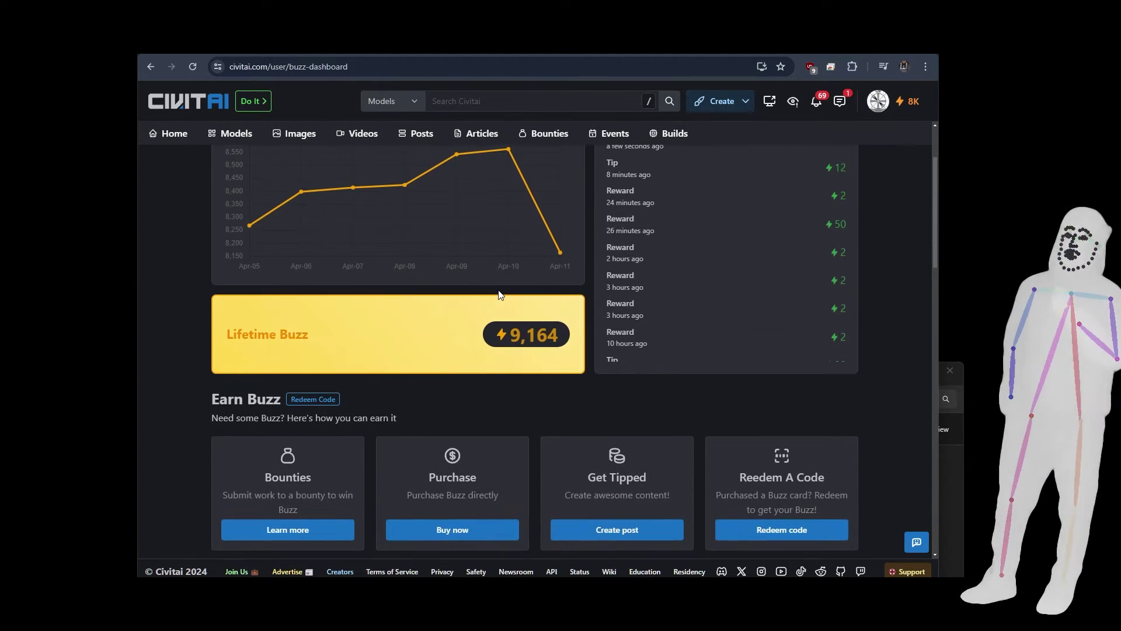
{"action": "scroll", "coordinate": [499, 304], "scroll_direction": "down", "scroll_amount": 2}
{"action": "left_click", "coordinate": [447, 417]}
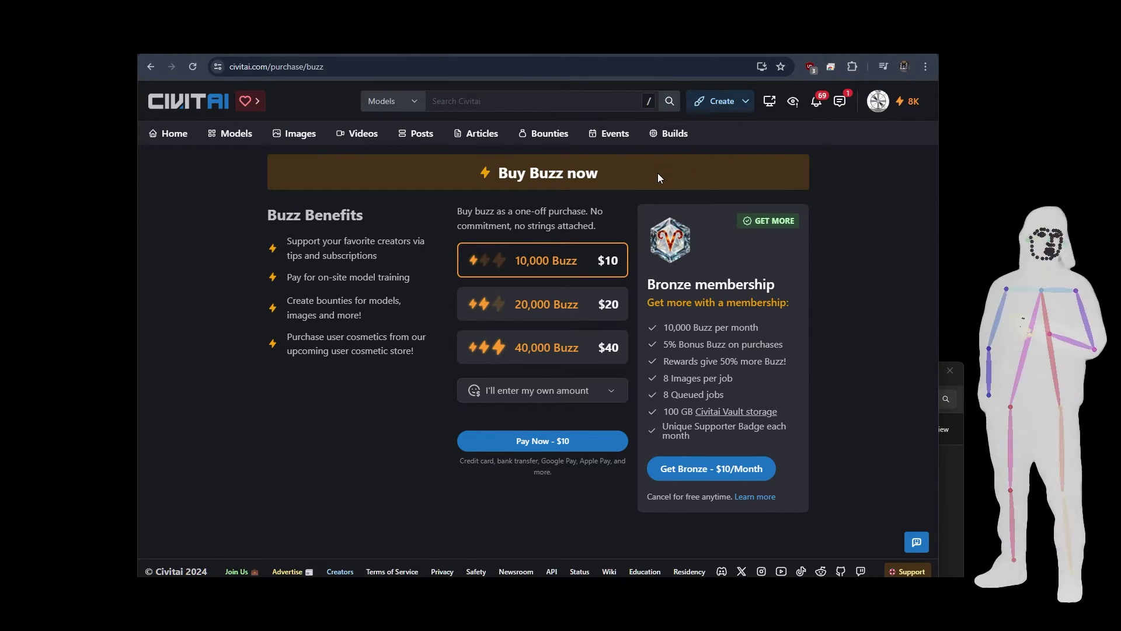
- Start a new LoRA training of type Style named "Ducreux" and continue to the training data stage
{"action": "left_click", "coordinate": [720, 105]}
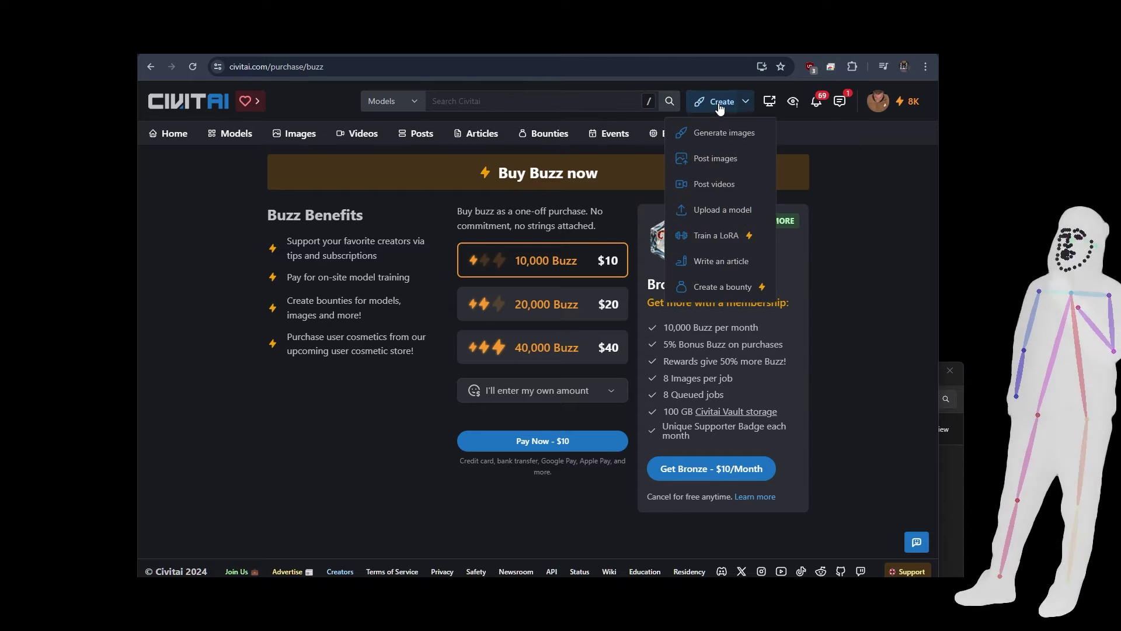
{"action": "left_click", "coordinate": [720, 106]}
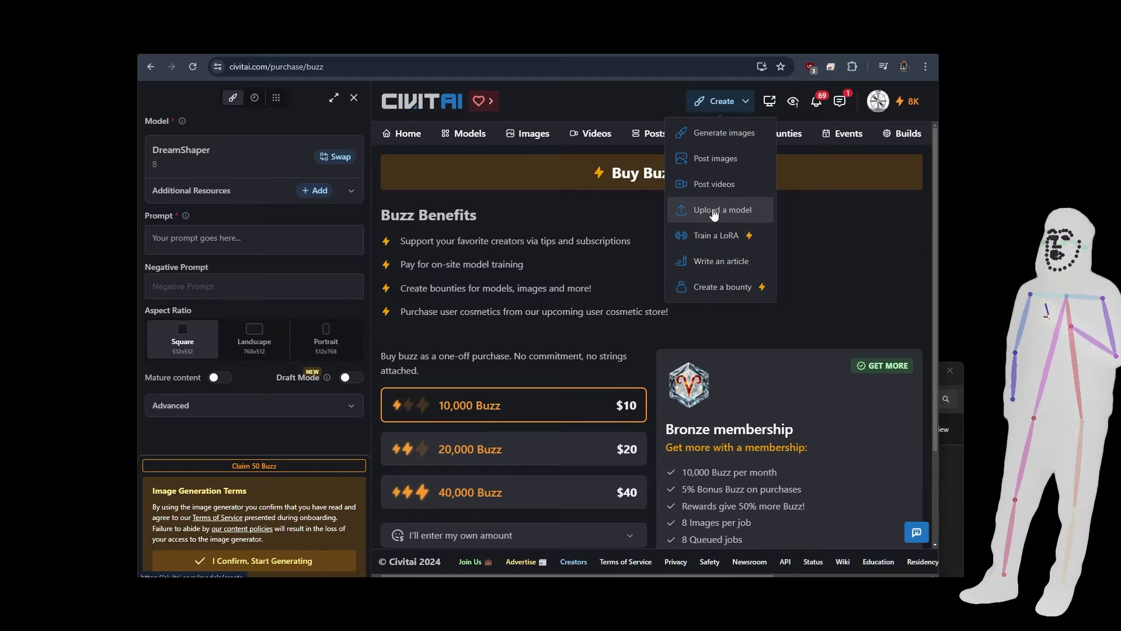
{"action": "left_click", "coordinate": [713, 239]}
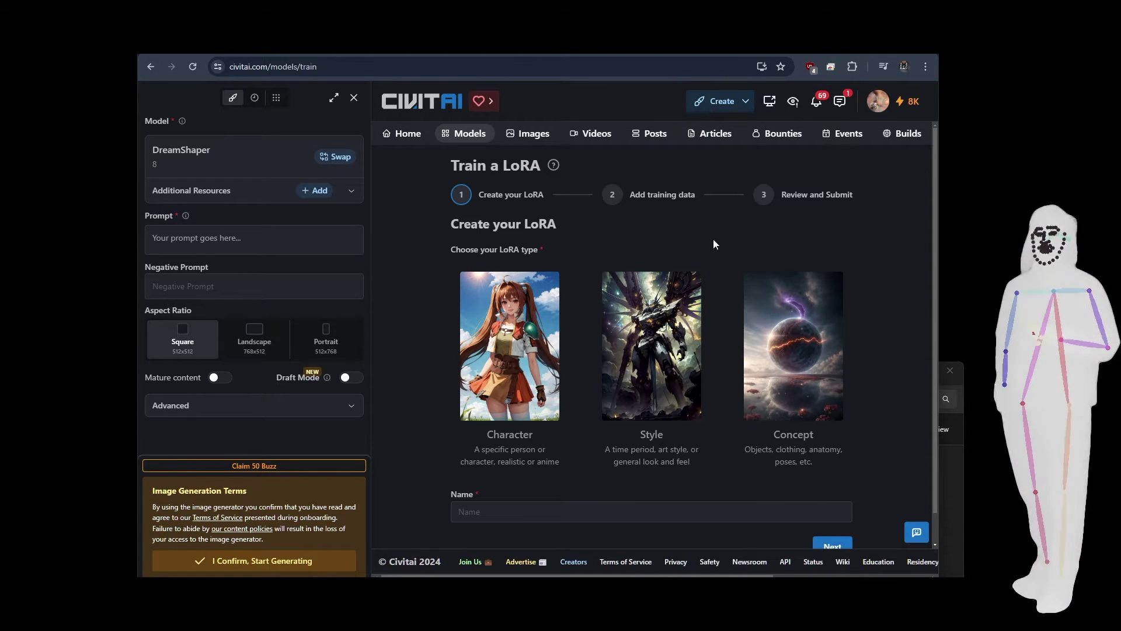
{"action": "left_click", "coordinate": [672, 355]}
{"action": "left_click", "coordinate": [553, 509]}
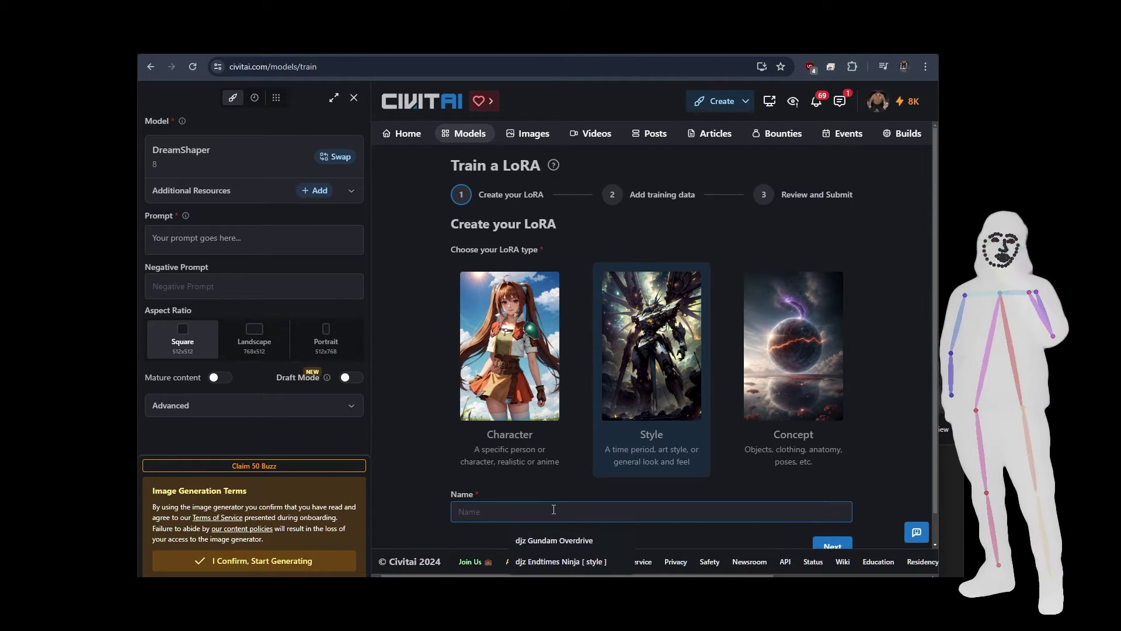
{"action": "type", "text": "Ducreux"}
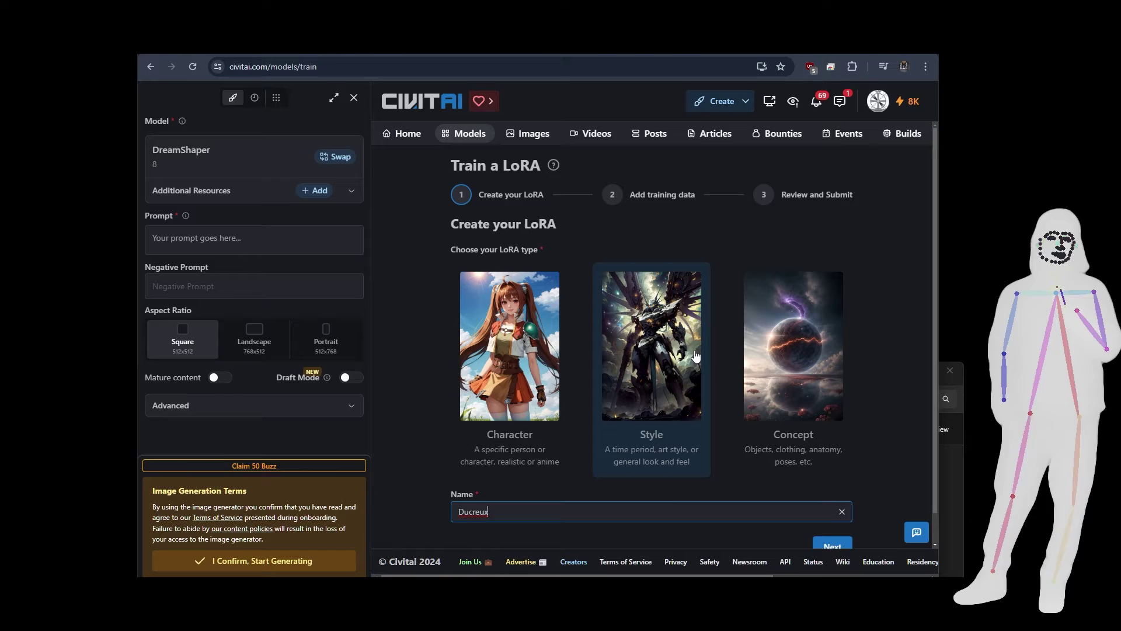
{"action": "scroll", "coordinate": [694, 355], "scroll_direction": "down", "scroll_amount": 1}
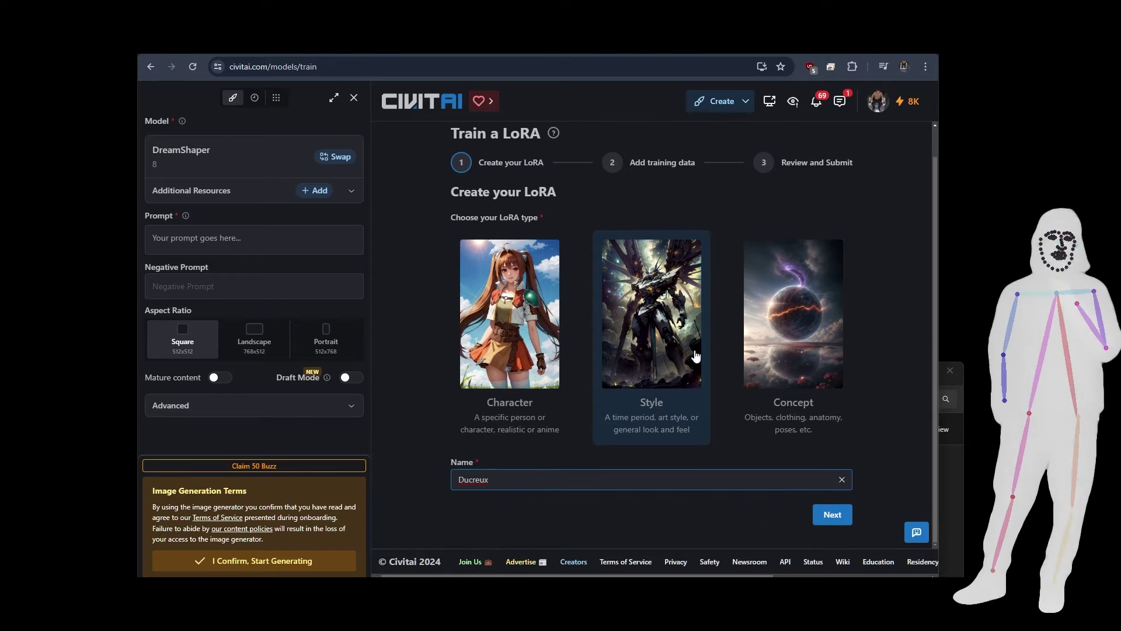
{"action": "left_click", "coordinate": [842, 521]}
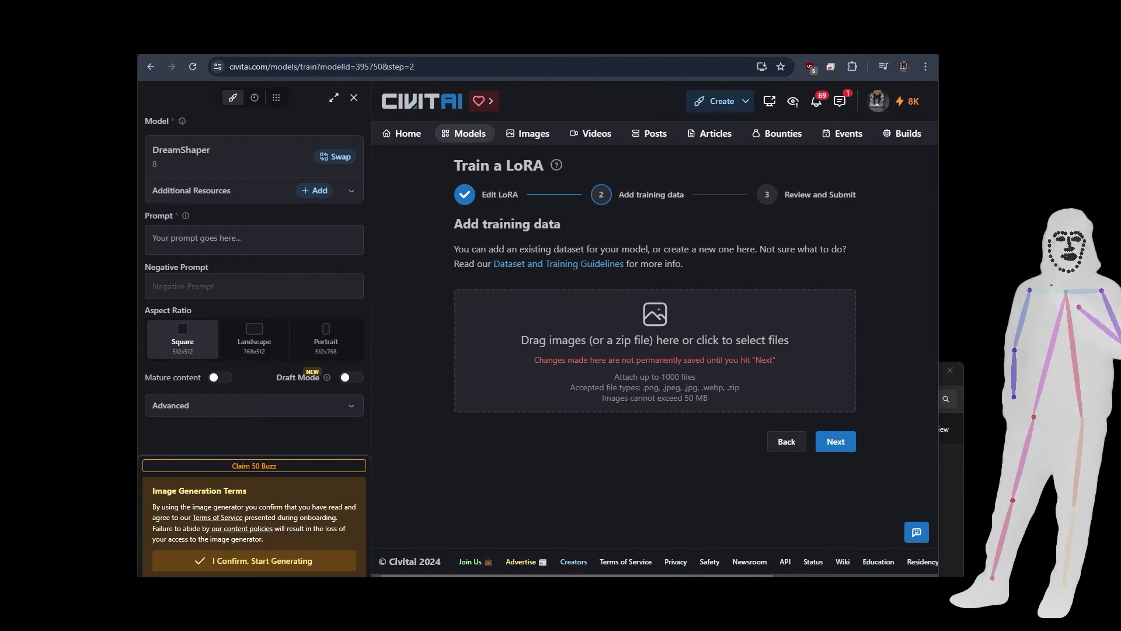
- Switch to File Explorer and compress the Ducreux image folder inside ducreux-1024-main into Ducreux.zip
{"action": "left_click_drag", "start_coordinate": [0, 245], "coordinate": [362, 183]}
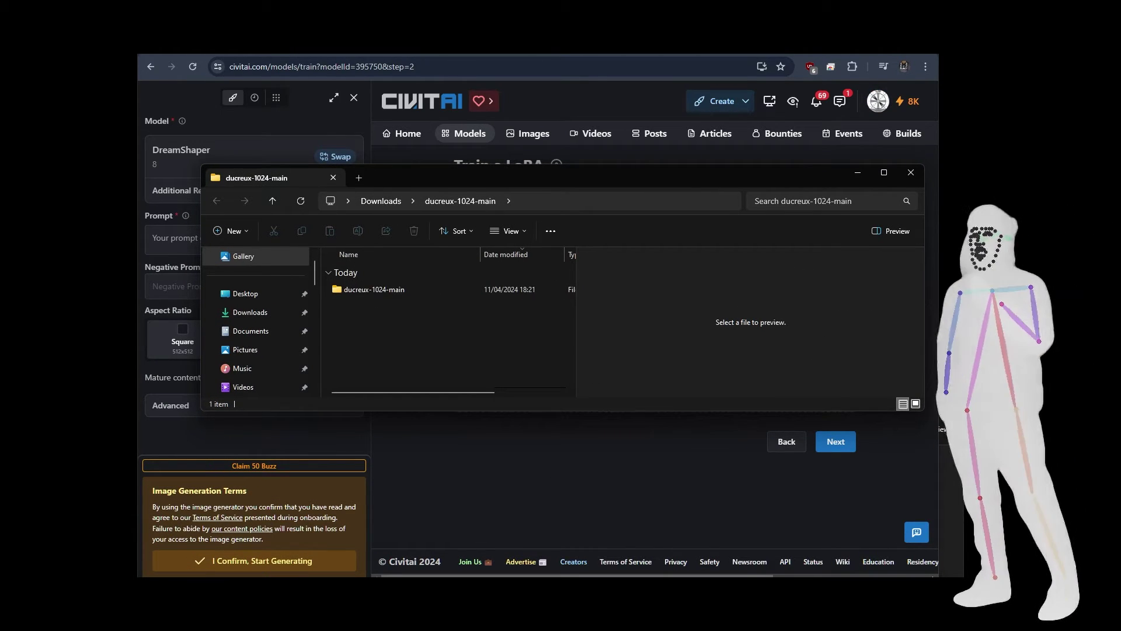
{"action": "double_click", "coordinate": [362, 289]}
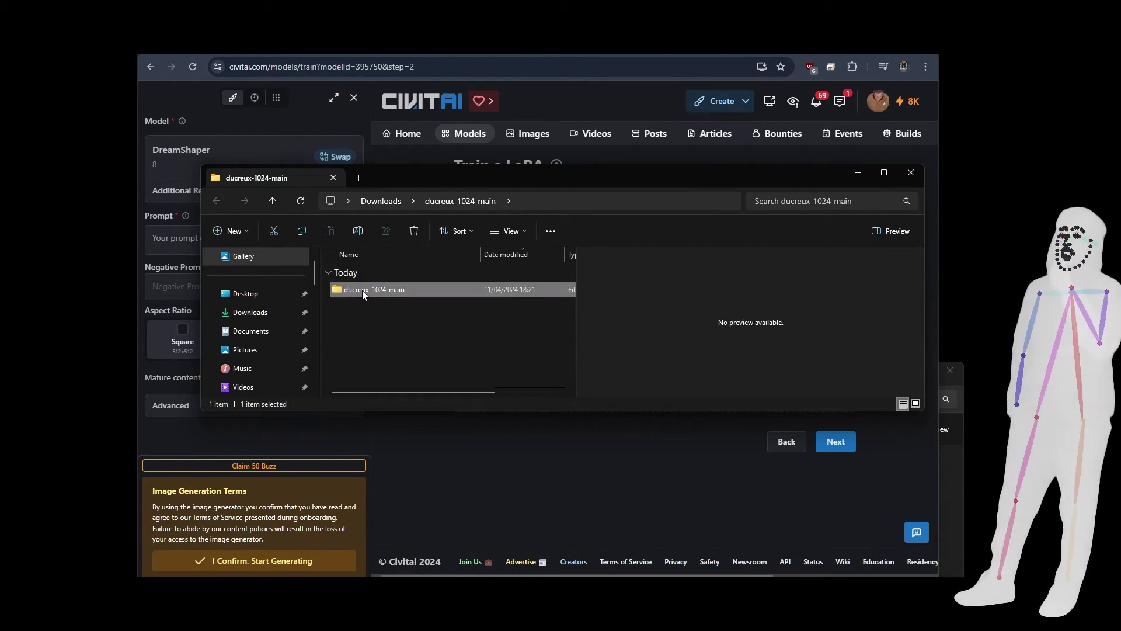
{"action": "double_click", "coordinate": [366, 308]}
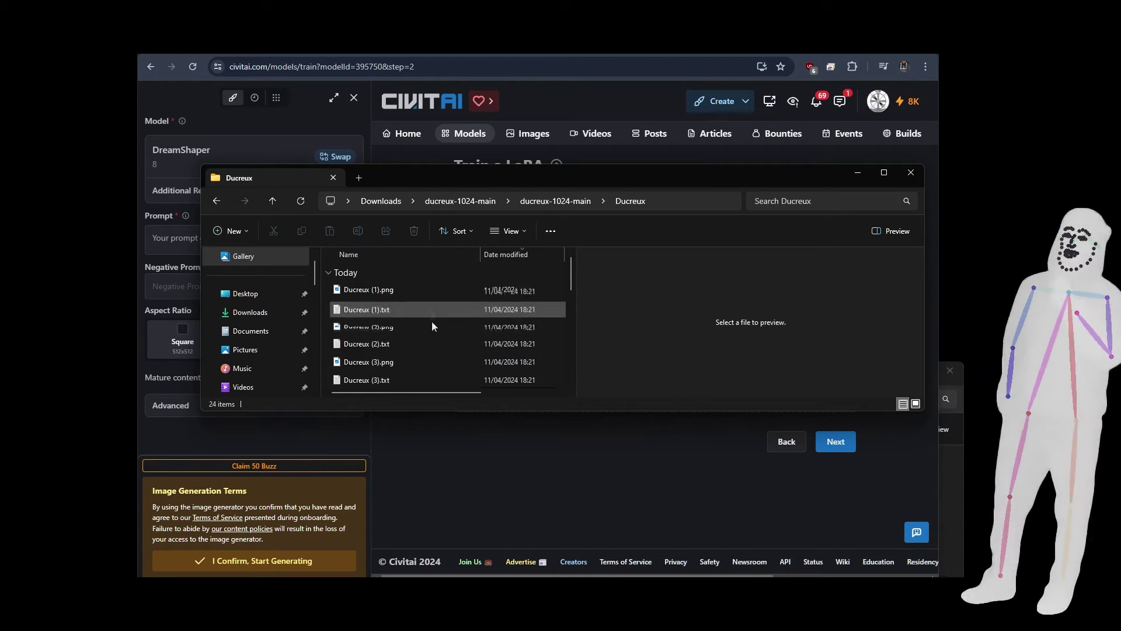
{"action": "left_click", "coordinate": [555, 201]}
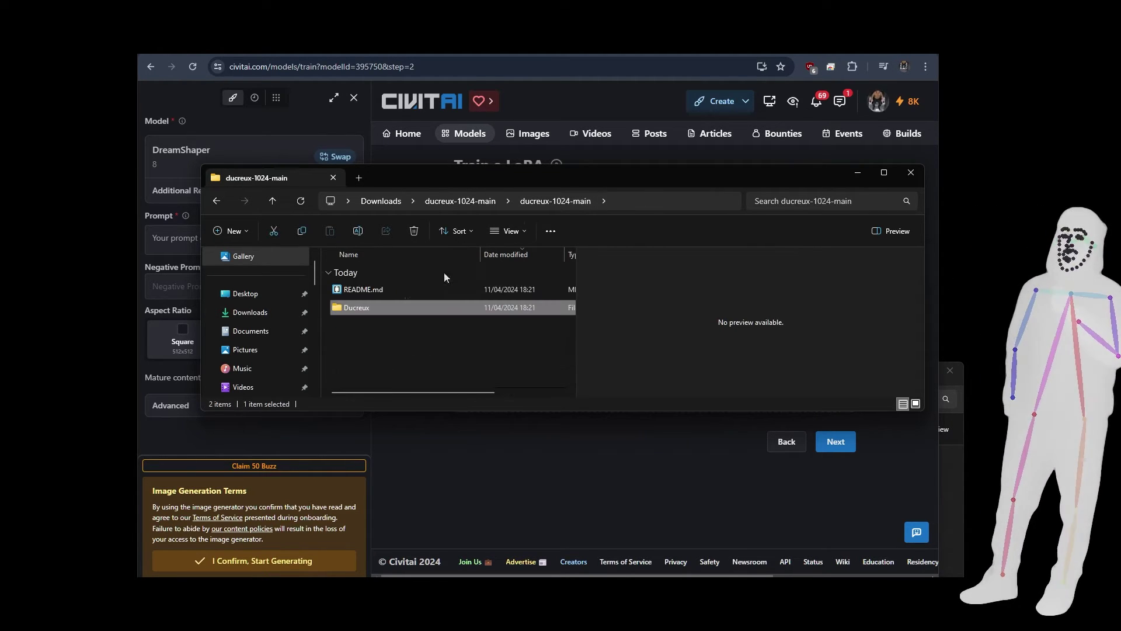
{"action": "right_click", "coordinate": [337, 305]}
{"action": "left_click", "coordinate": [388, 442]}
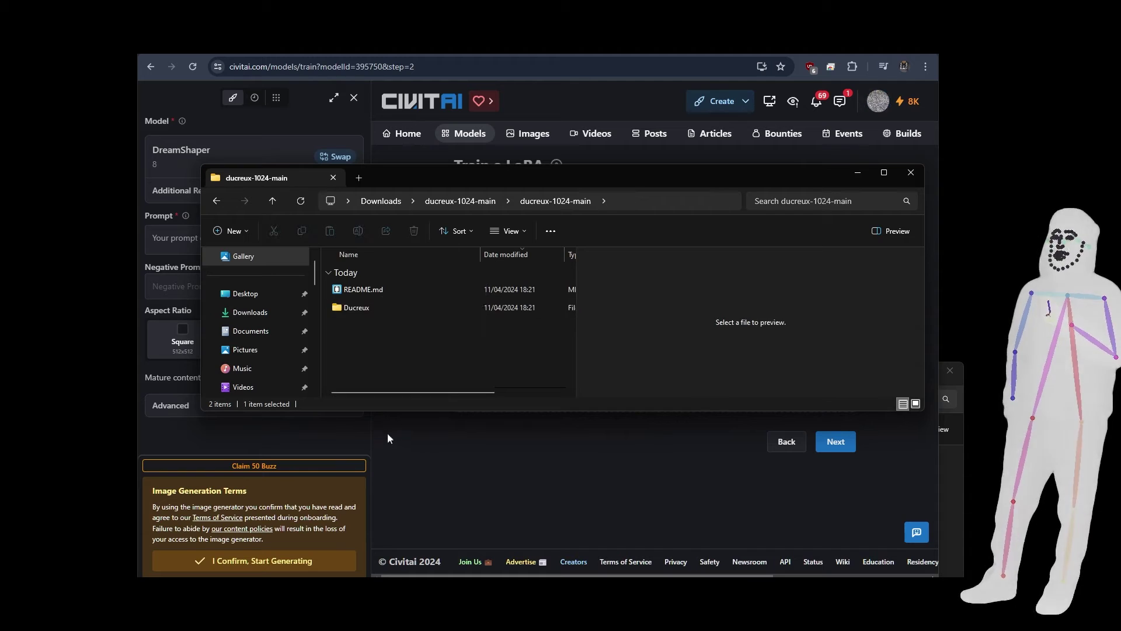
{"action": "left_click", "coordinate": [391, 352]}
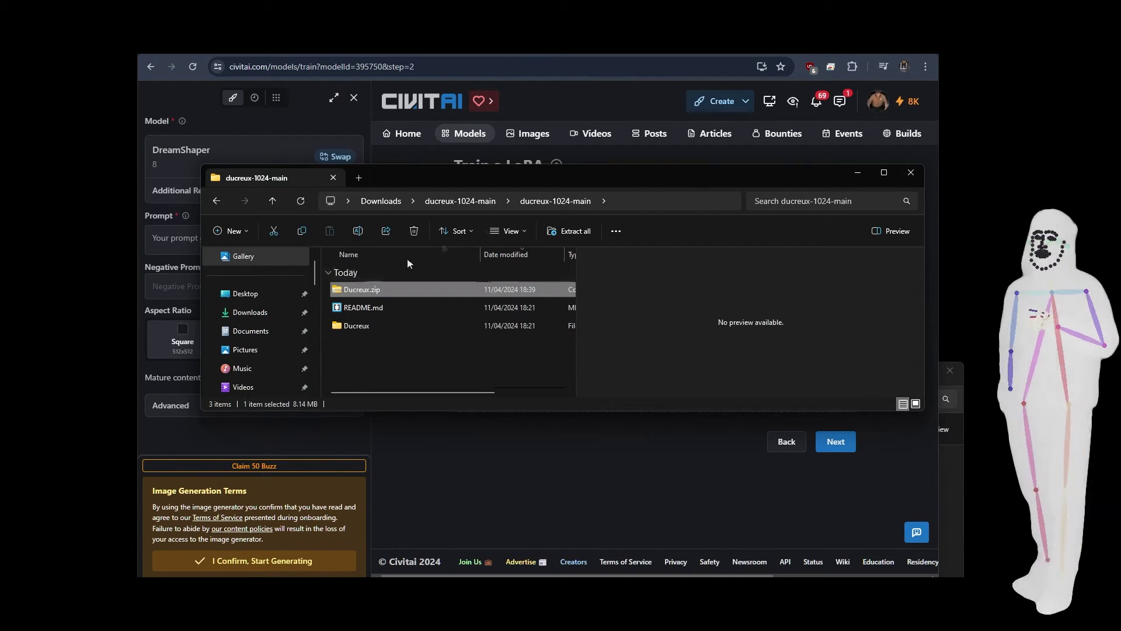
- Check the Ducreux folder's contents, return to its parent folder and upload Ducreux.zip as the LoRA training data in the browser
{"action": "double_click", "coordinate": [357, 324]}
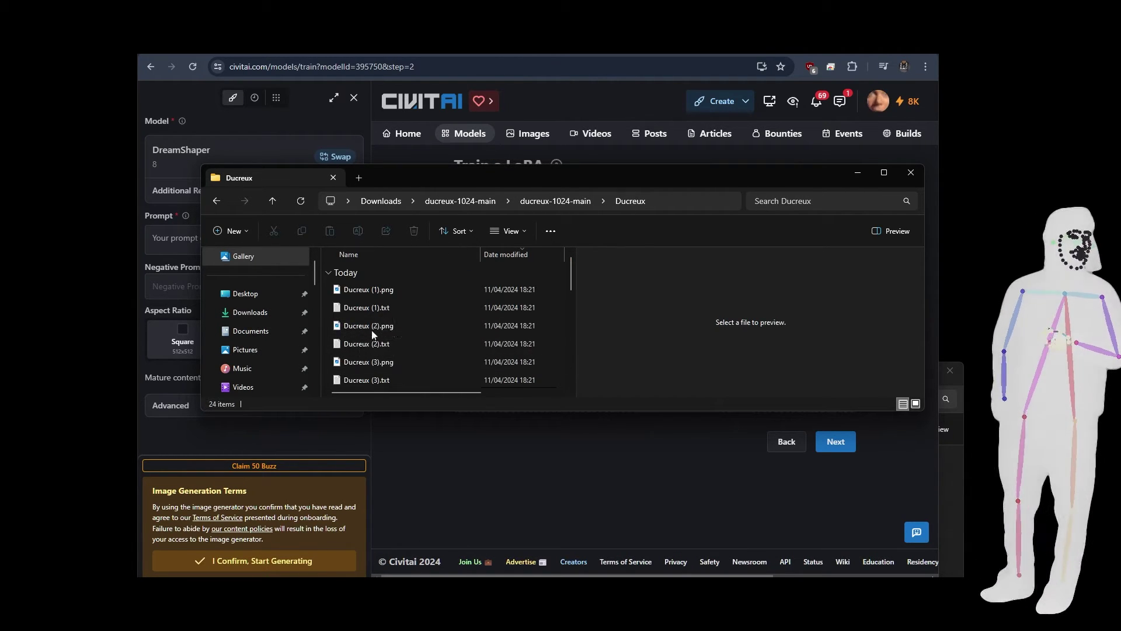
{"action": "left_click", "coordinate": [694, 201]}
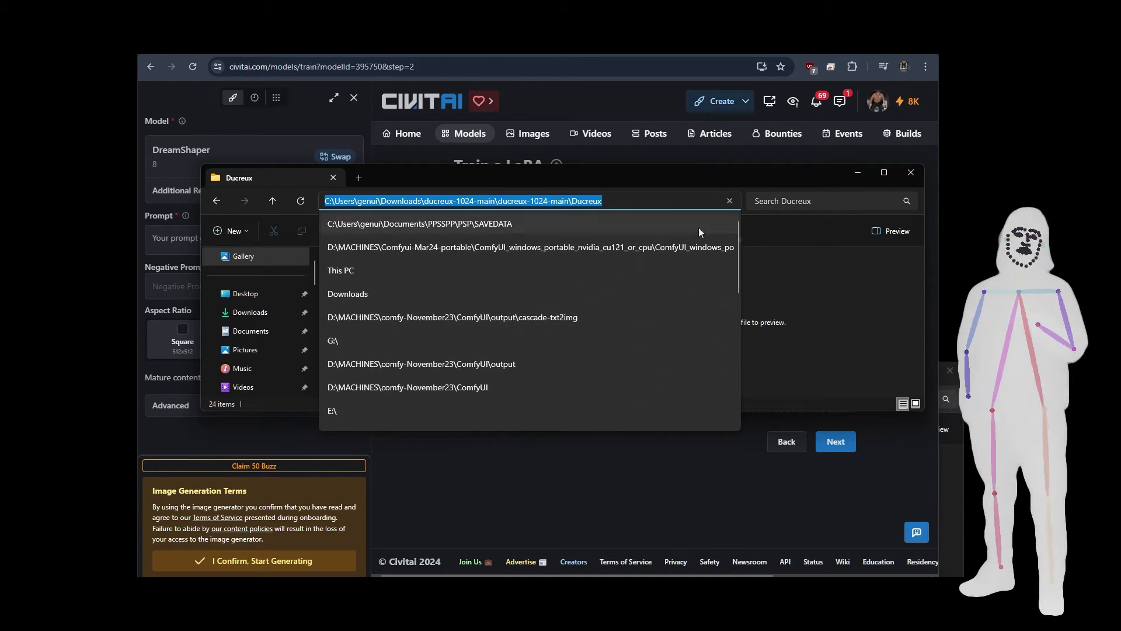
{"action": "left_click", "coordinate": [789, 305]}
{"action": "left_click", "coordinate": [555, 201]}
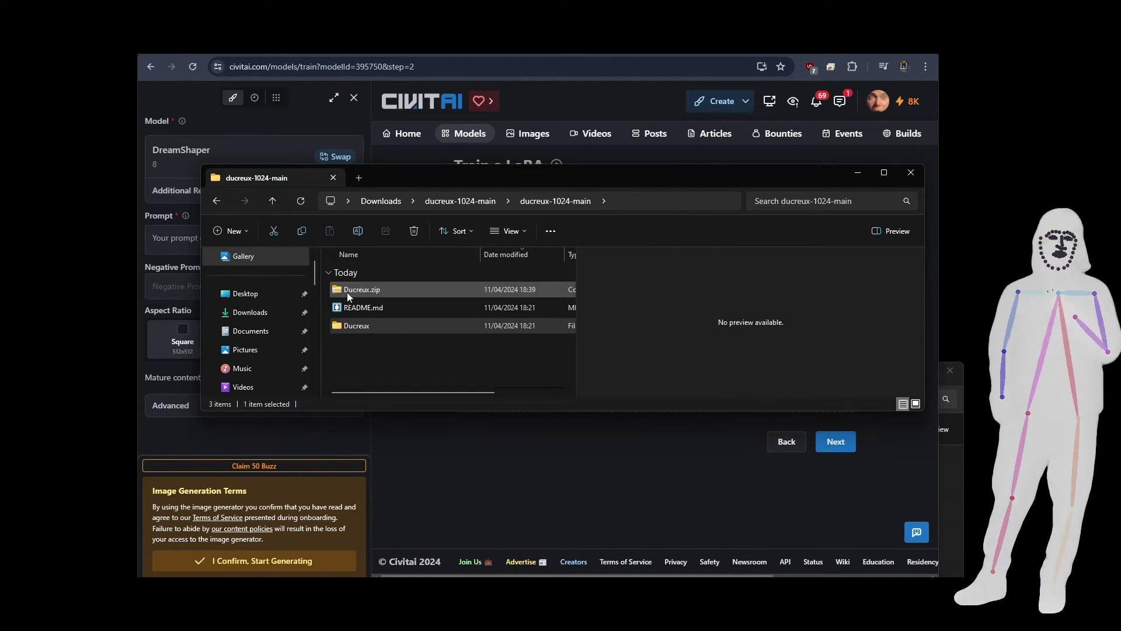
{"action": "left_click", "coordinate": [360, 290]}
{"action": "left_click_drag", "start_coordinate": [615, 179], "coordinate": [669, 389]}
{"action": "left_click_drag", "start_coordinate": [399, 499], "coordinate": [666, 341]}
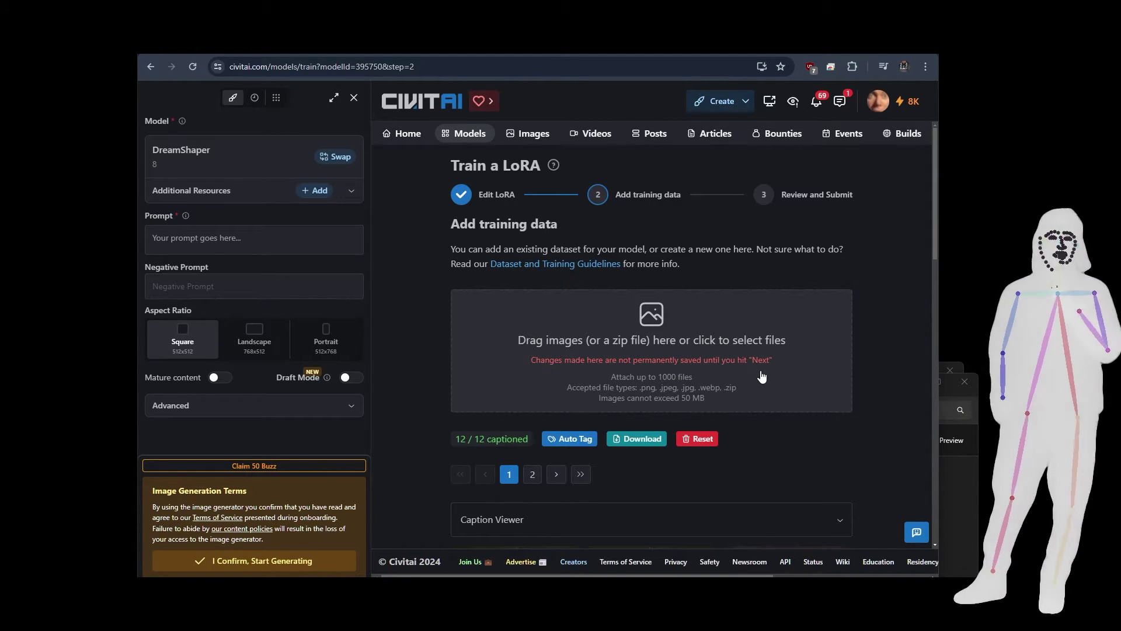
- Read the imported captions, then auto-tag the images with Existing Captions set to Append
{"action": "scroll", "coordinate": [771, 373], "scroll_direction": "down", "scroll_amount": 5}
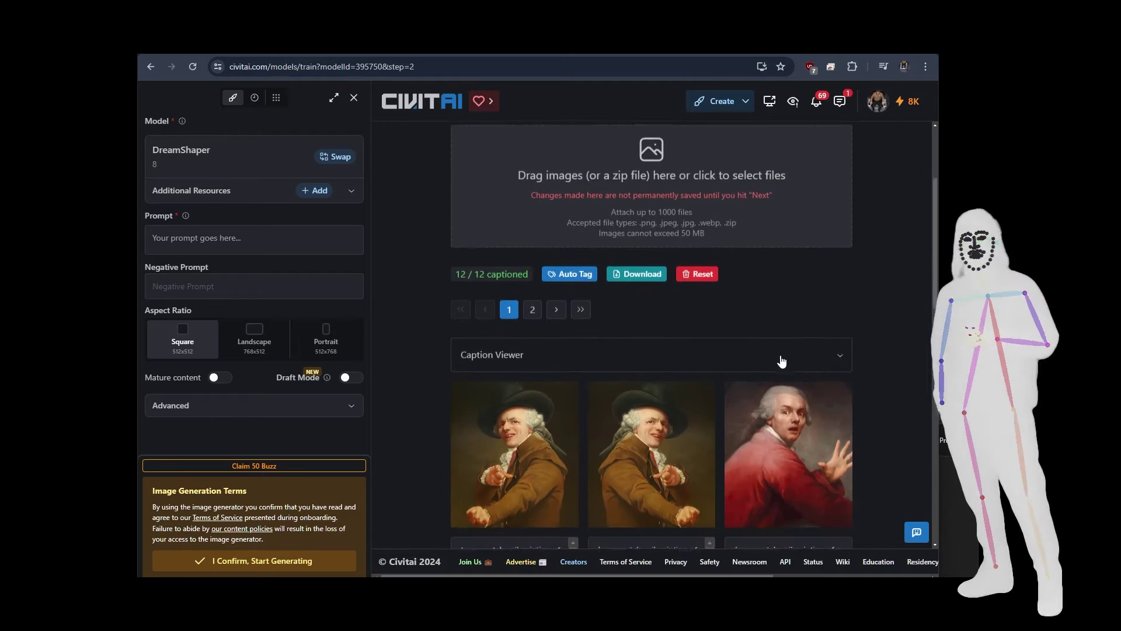
{"action": "left_click_drag", "start_coordinate": [571, 437], "coordinate": [574, 444]}
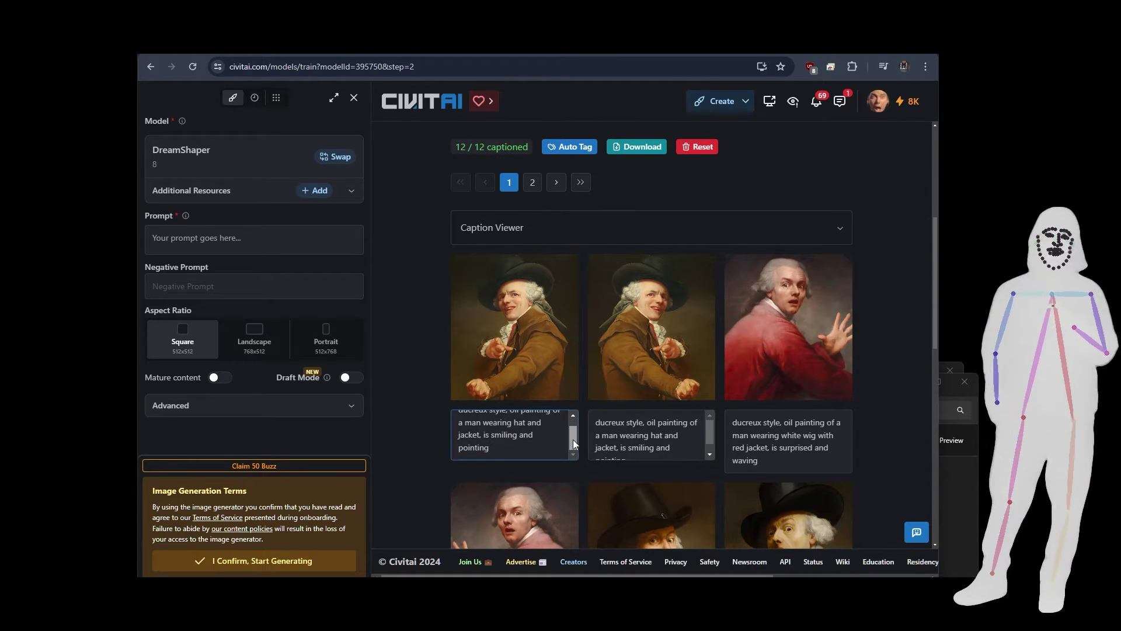
{"action": "left_click_drag", "start_coordinate": [711, 430], "coordinate": [713, 440]}
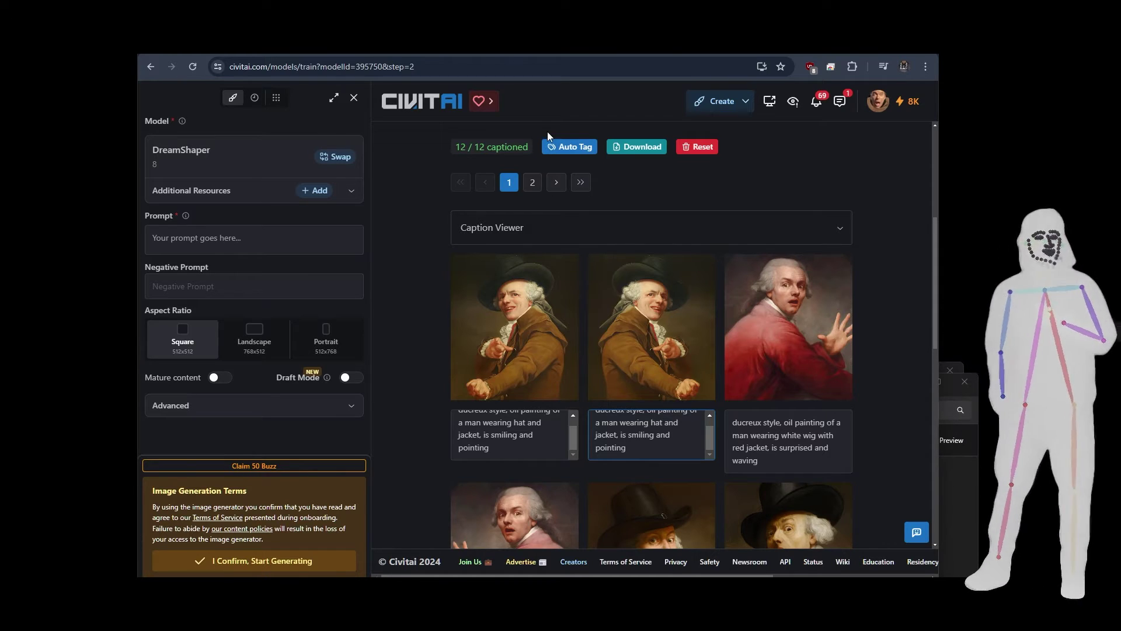
{"action": "left_click", "coordinate": [569, 145]}
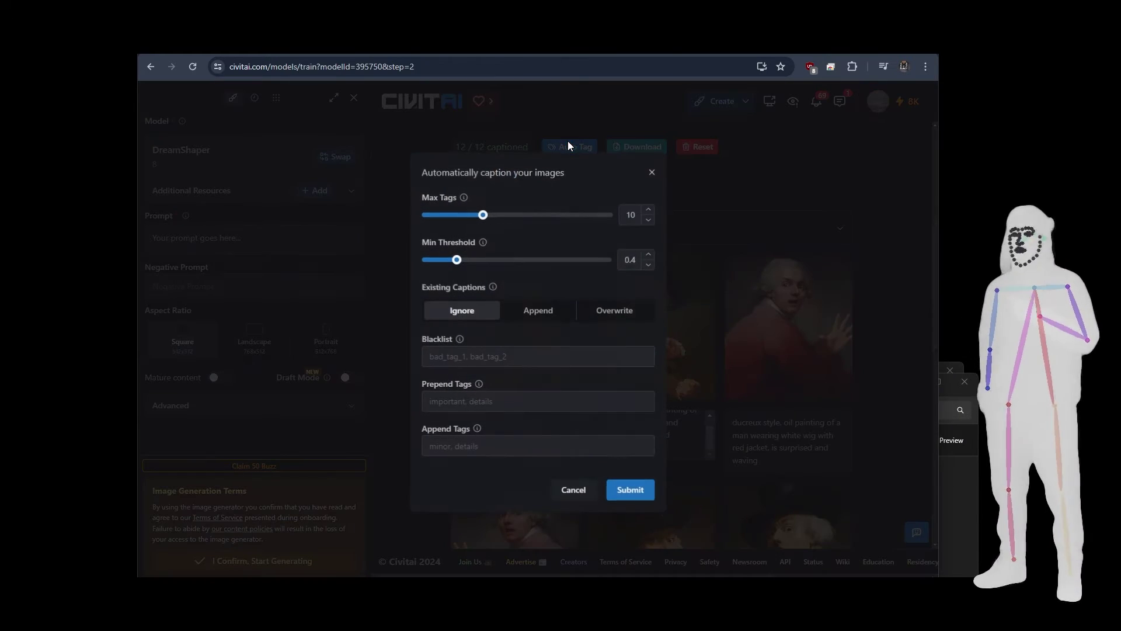
{"action": "left_click", "coordinate": [523, 311]}
{"action": "left_click", "coordinate": [629, 488]}
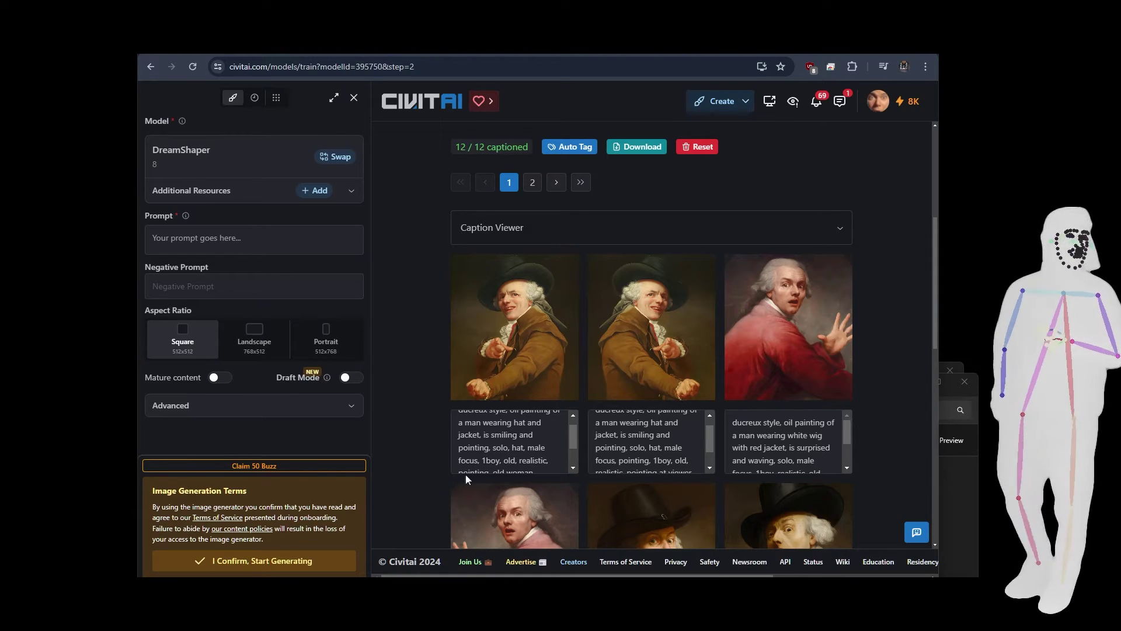
- Replace the "1boy" tag with "man" in the first image's caption and check the captions on both dataset pages
{"action": "double_click", "coordinate": [492, 460]}
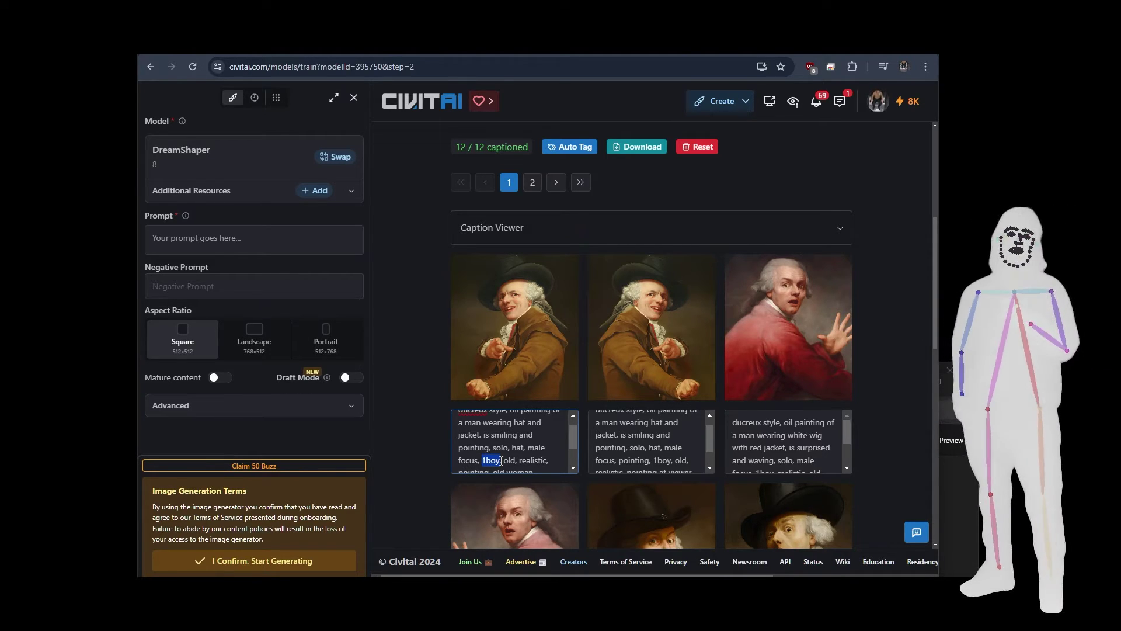
{"action": "type", "text": "m"}
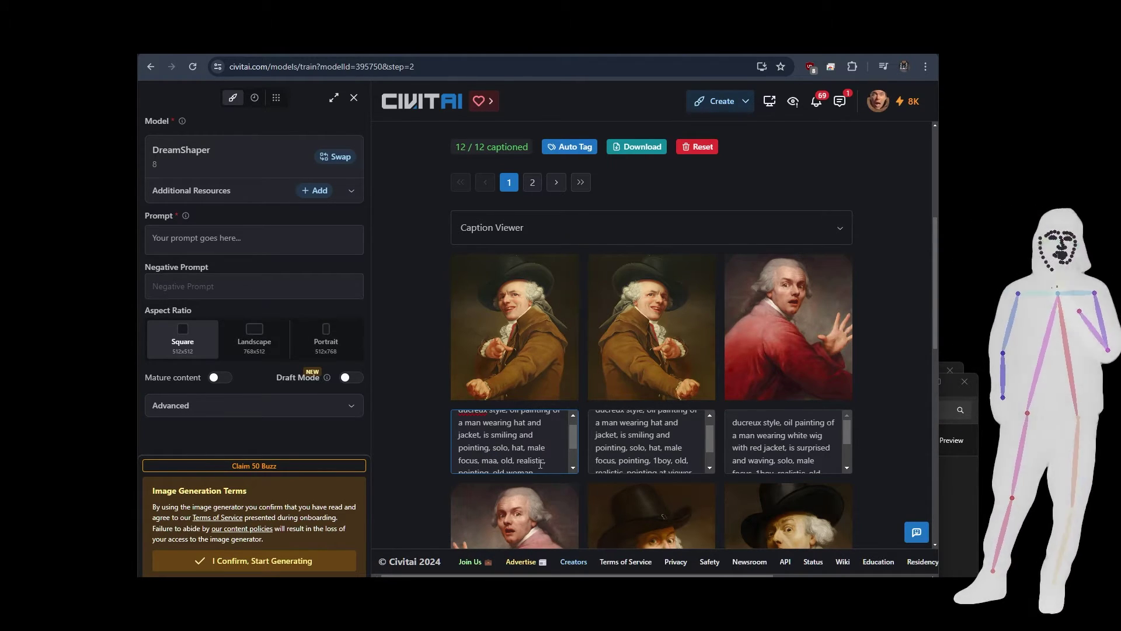
{"action": "type", "text": "an"}
{"action": "scroll", "coordinate": [540, 464], "scroll_direction": "down", "scroll_amount": 1}
{"action": "left_click", "coordinate": [532, 167]}
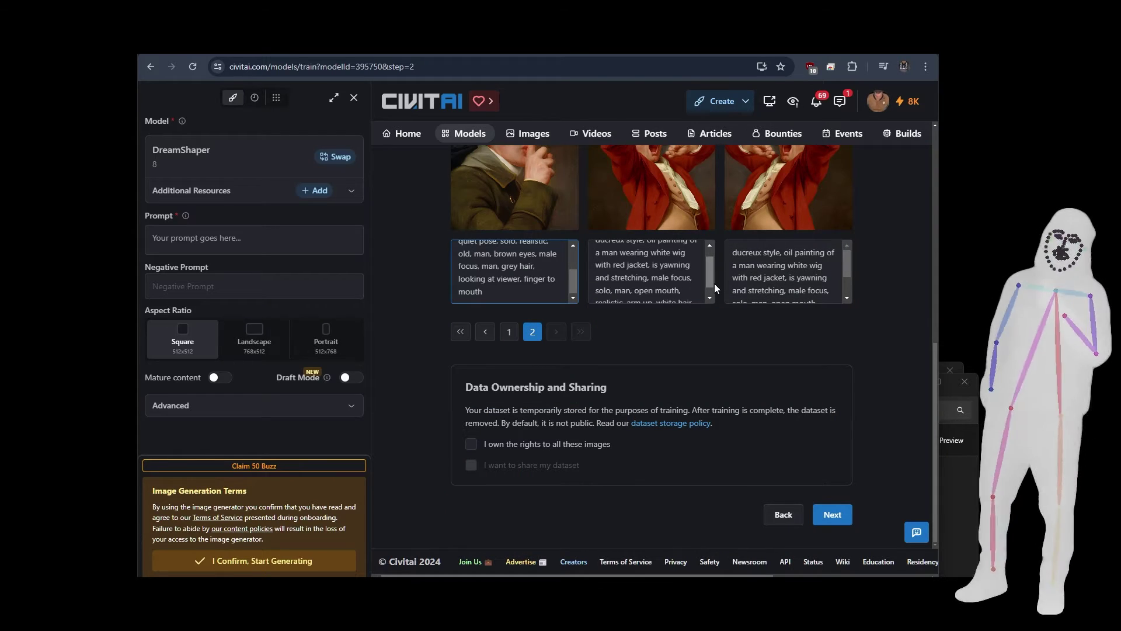
{"action": "left_click", "coordinate": [507, 333]}
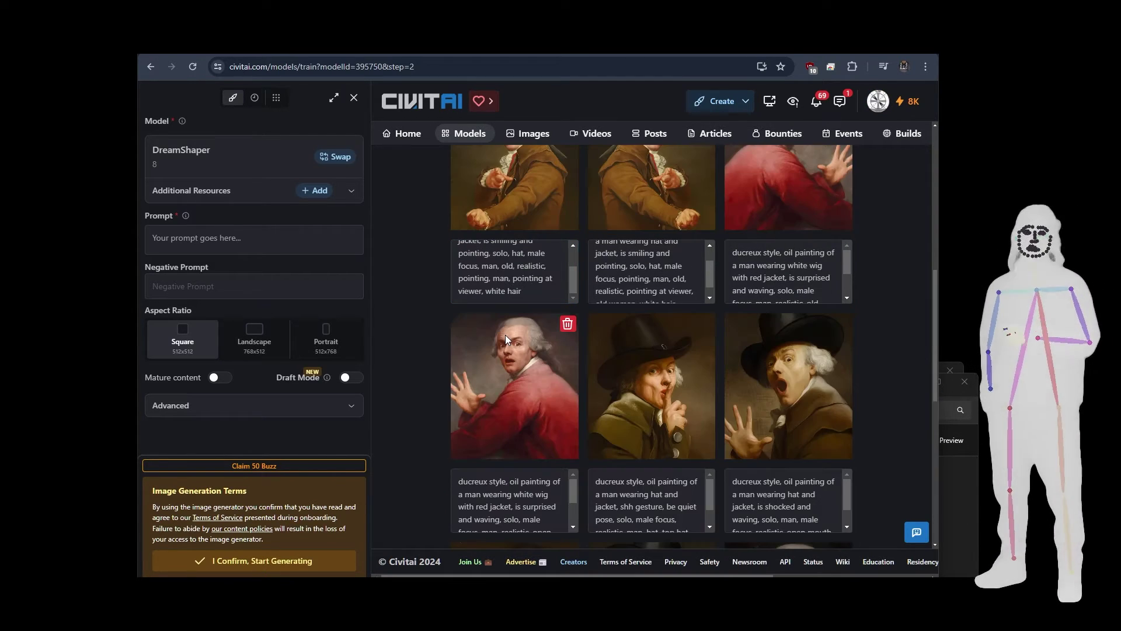
{"action": "scroll", "coordinate": [885, 336], "scroll_direction": "down", "scroll_amount": 2}
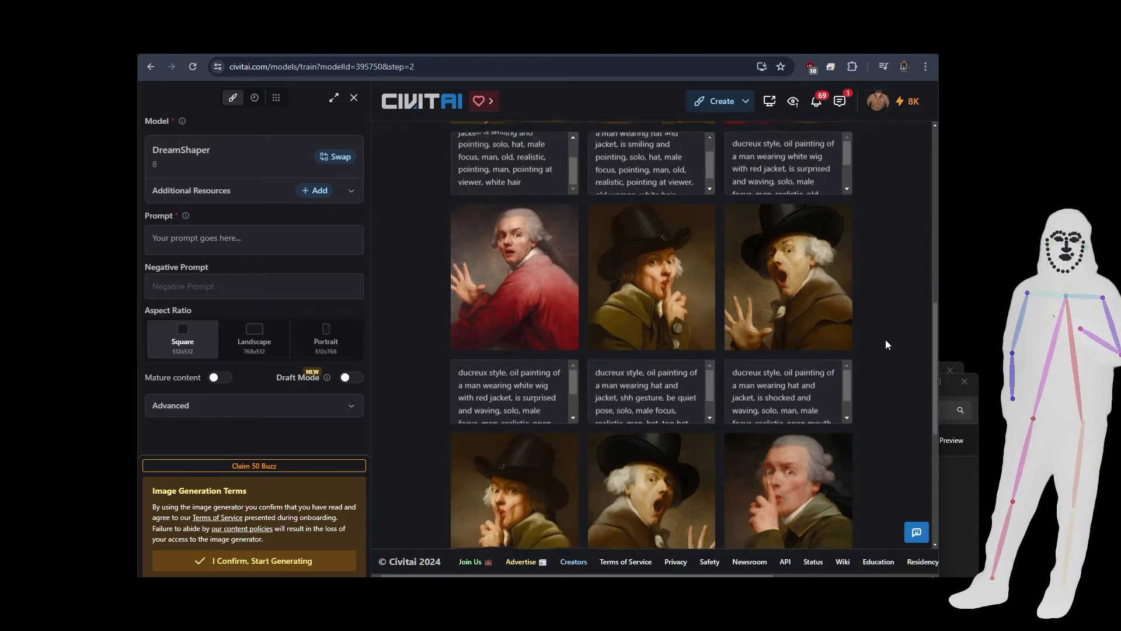
{"action": "scroll", "coordinate": [882, 340], "scroll_direction": "down", "scroll_amount": 5}
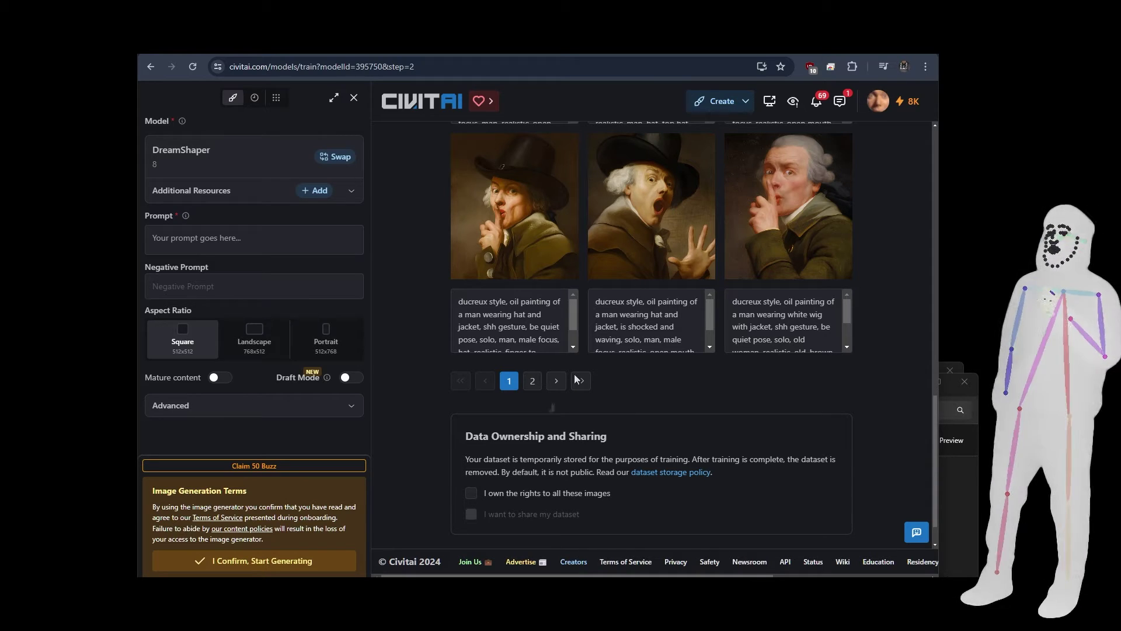
- Declare ownership of the rights to all images, agree to share the dataset, and continue to Review and Submit
{"action": "left_click", "coordinate": [471, 493]}
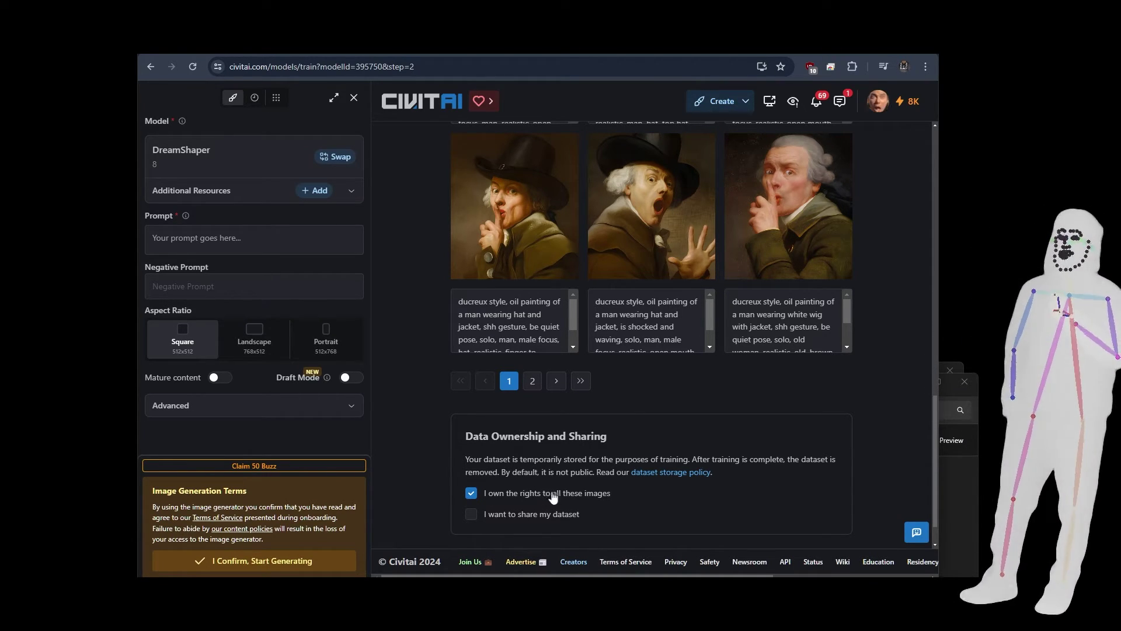
{"action": "left_click", "coordinate": [471, 514]}
{"action": "scroll", "coordinate": [658, 472], "scroll_direction": "down", "scroll_amount": 1}
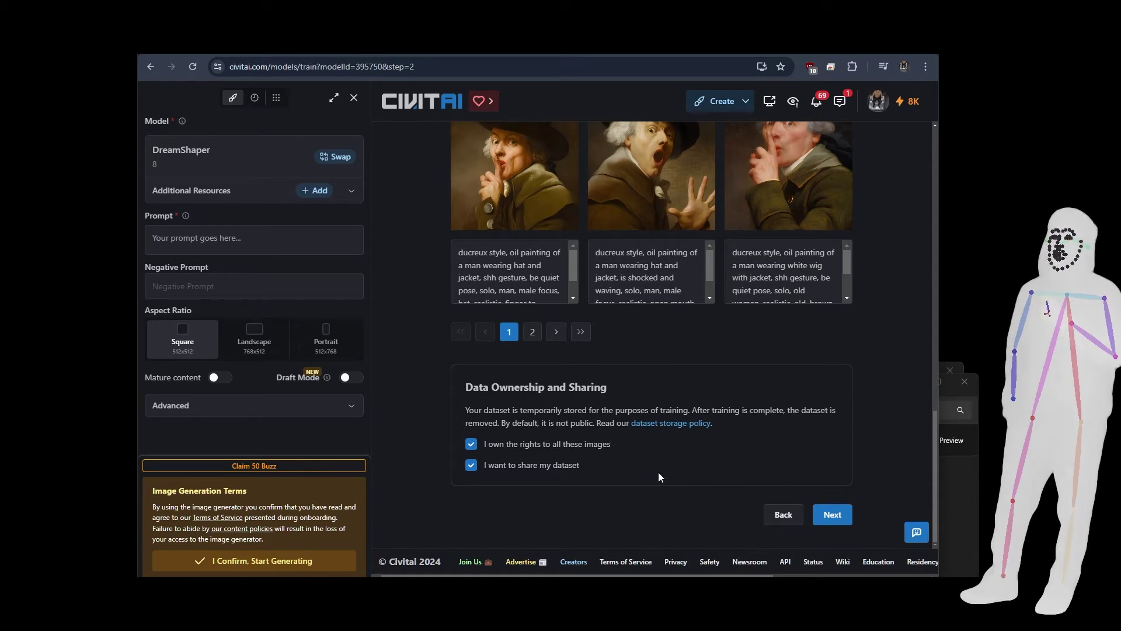
{"action": "left_click", "coordinate": [813, 515]}
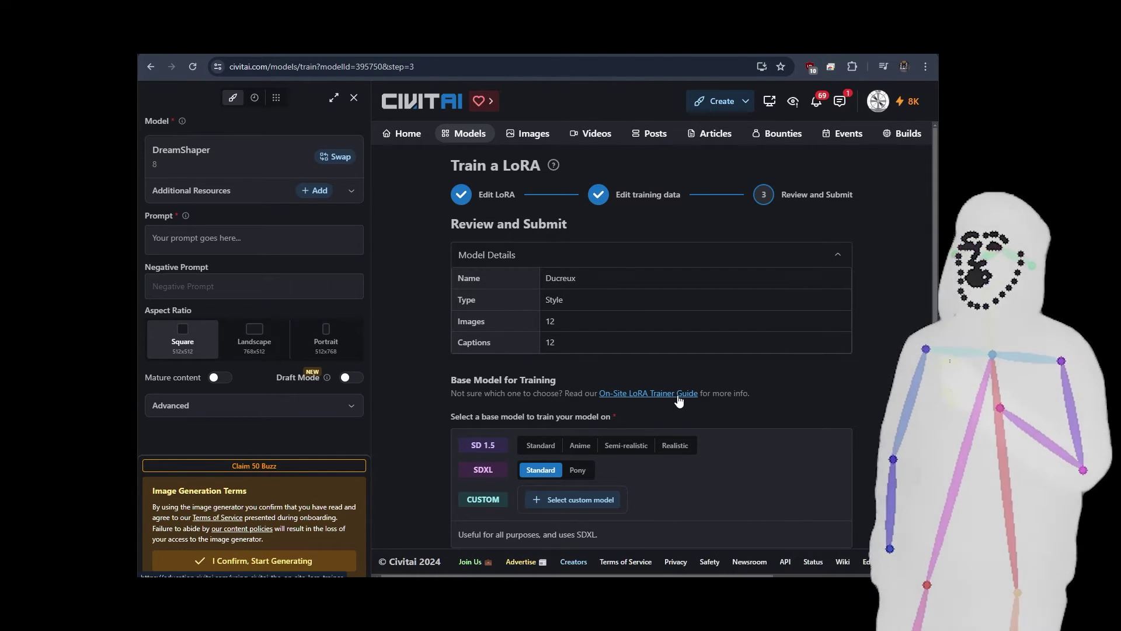
- Examine the model details, base model and training parameters, including Num Repeats, then collapse the parameters and close the image generator
{"action": "scroll", "coordinate": [607, 320], "scroll_direction": "down", "scroll_amount": 2}
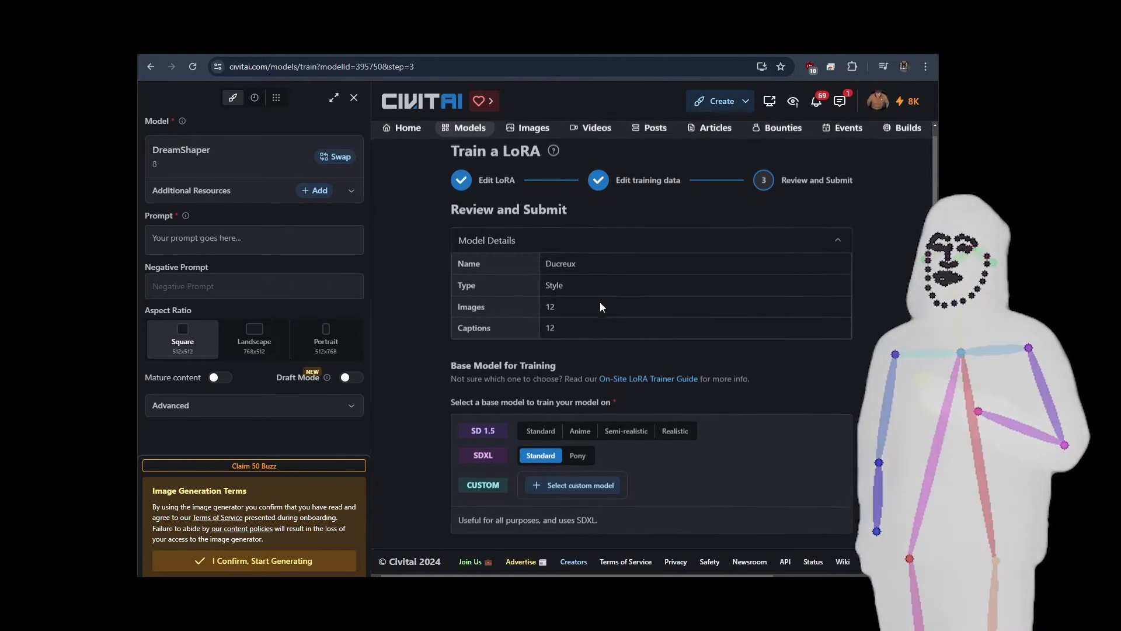
{"action": "scroll", "coordinate": [611, 316], "scroll_direction": "down", "scroll_amount": 2}
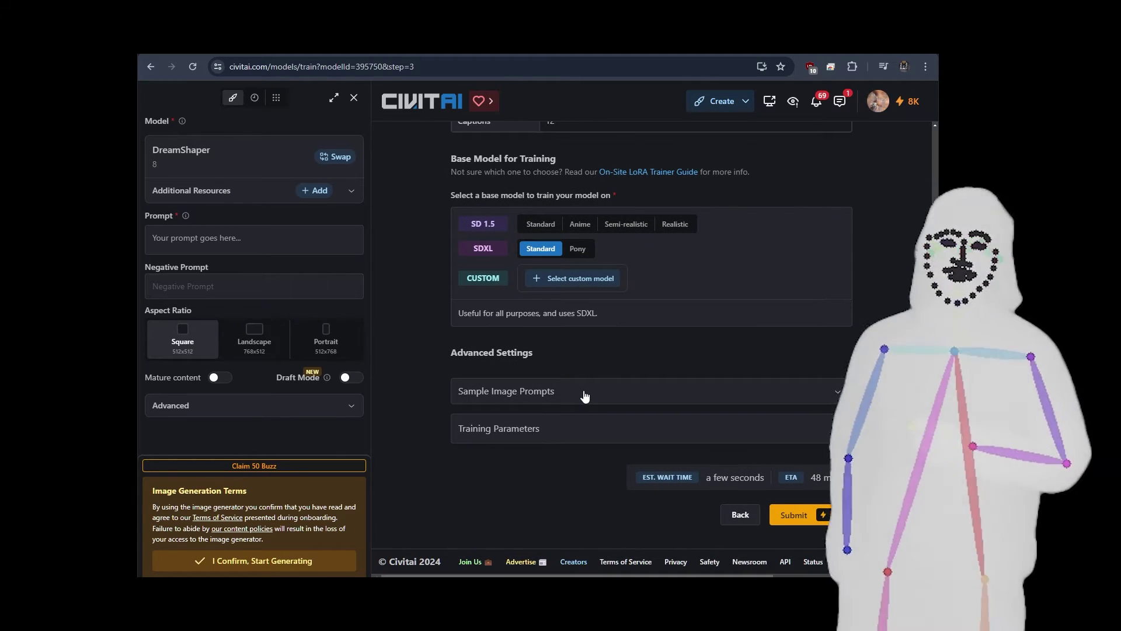
{"action": "left_click", "coordinate": [582, 434]}
{"action": "scroll", "coordinate": [584, 432], "scroll_direction": "down", "scroll_amount": 5}
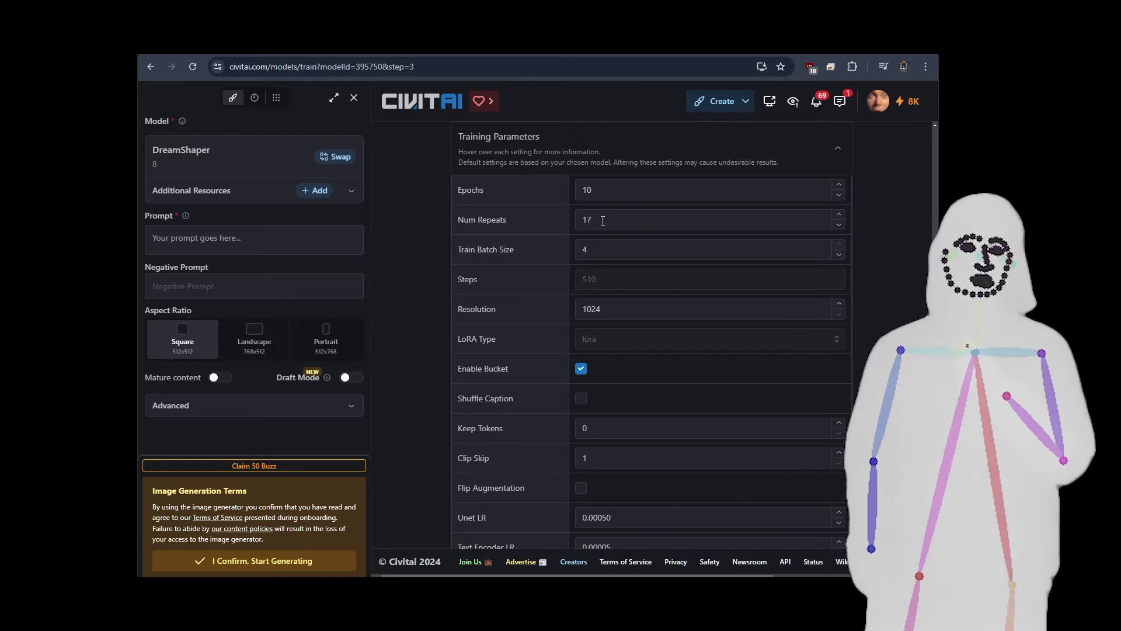
{"action": "left_click_drag", "start_coordinate": [600, 220], "coordinate": [576, 221]}
{"action": "left_click", "coordinate": [885, 218]}
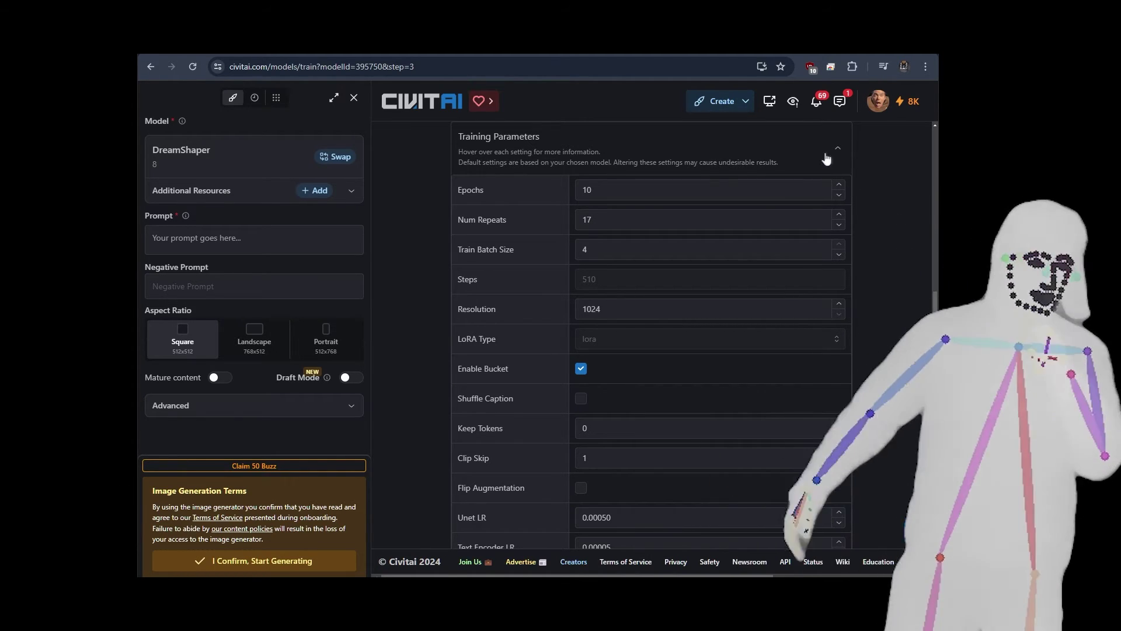
{"action": "scroll", "coordinate": [876, 200], "scroll_direction": "down", "scroll_amount": 1}
{"action": "scroll", "coordinate": [876, 198], "scroll_direction": "down", "scroll_amount": 5}
{"action": "scroll", "coordinate": [876, 198], "scroll_direction": "up", "scroll_amount": 7}
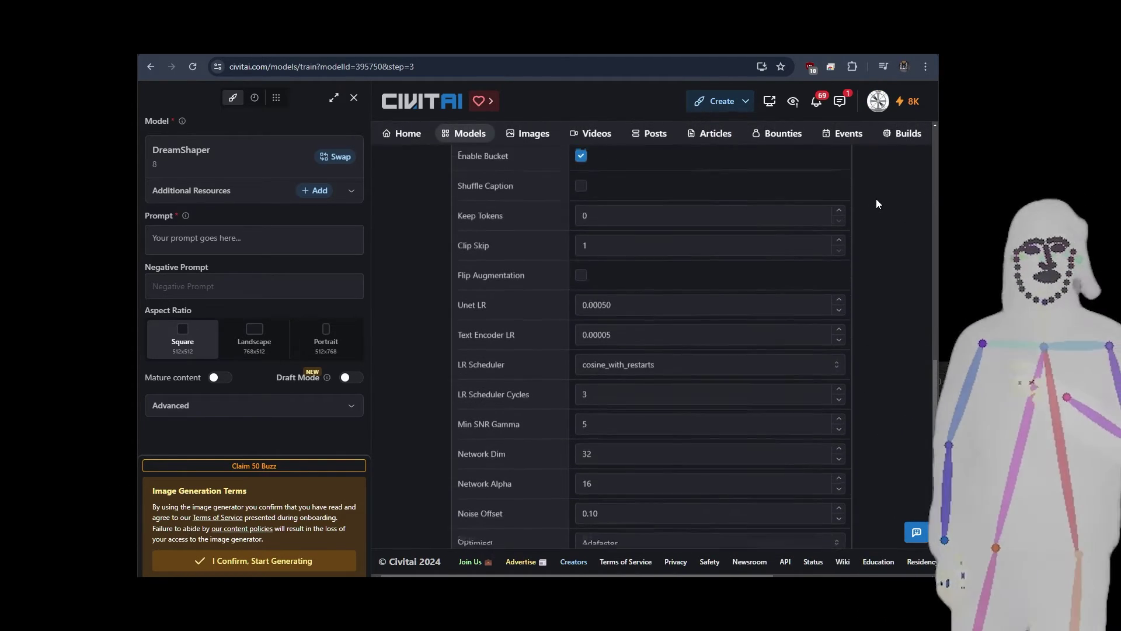
{"action": "left_click", "coordinate": [839, 207]}
{"action": "scroll", "coordinate": [846, 245], "scroll_direction": "up", "scroll_amount": 4}
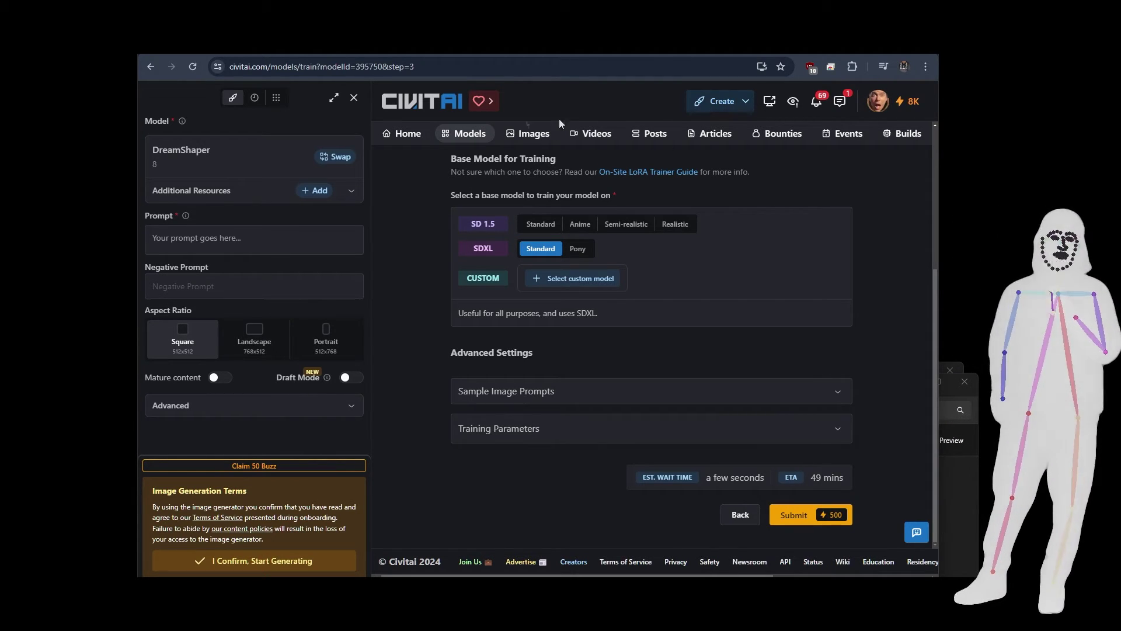
{"action": "left_click", "coordinate": [353, 100]}
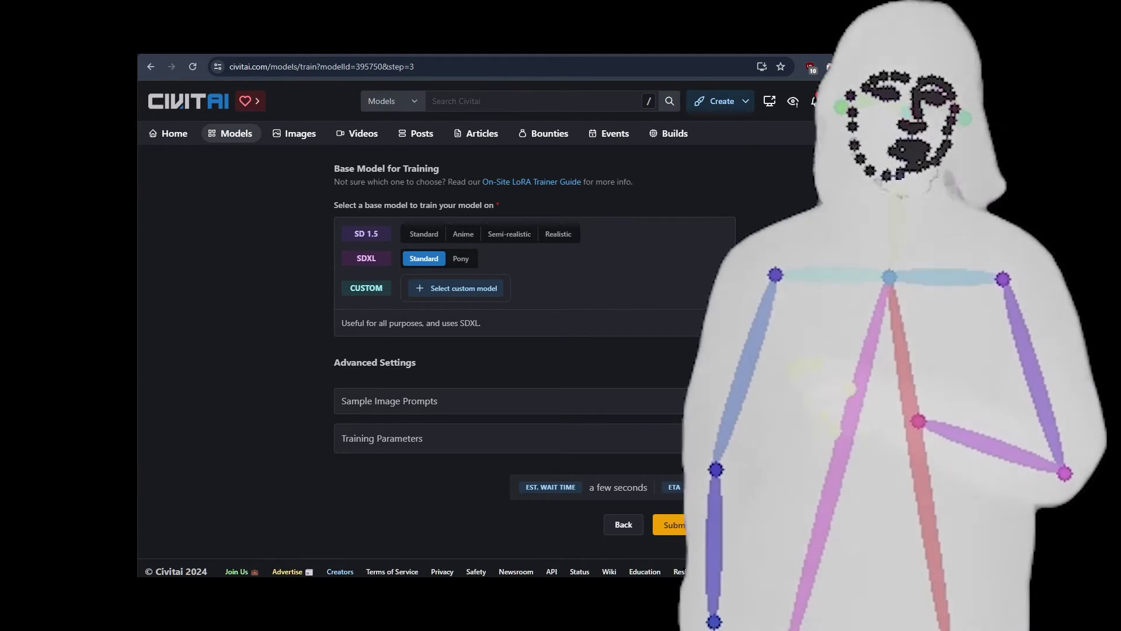
- Switch to File Explorer, open the Ducreux folder and preview Ducreux (1).png and its caption file Ducreux (1).txt
{"action": "left_click", "coordinate": [954, 482]}
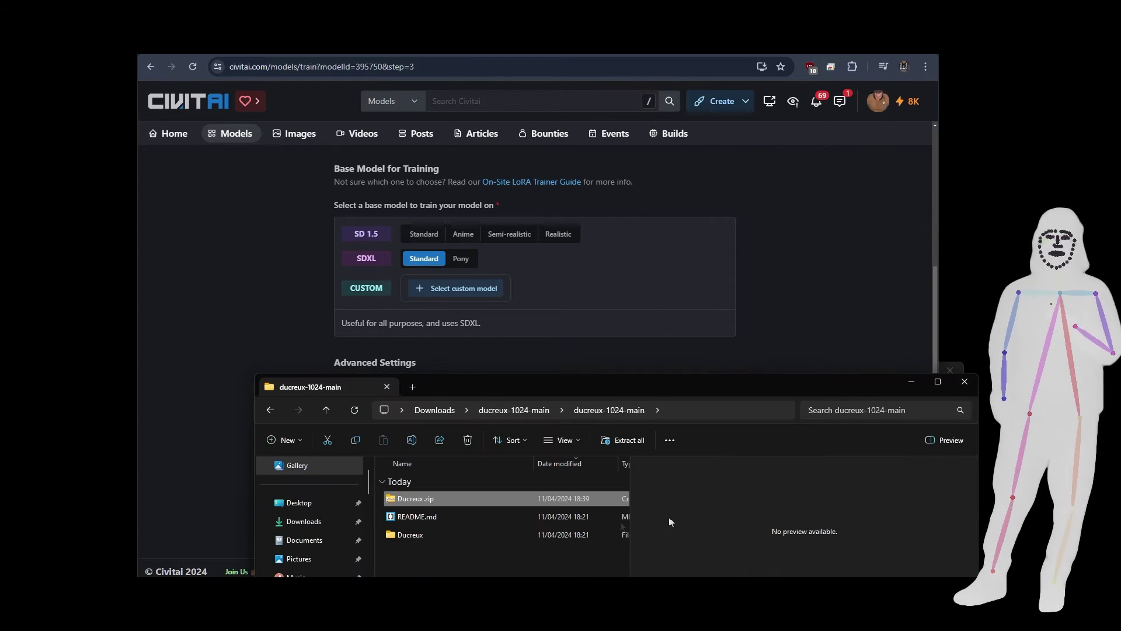
{"action": "double_click", "coordinate": [415, 530]}
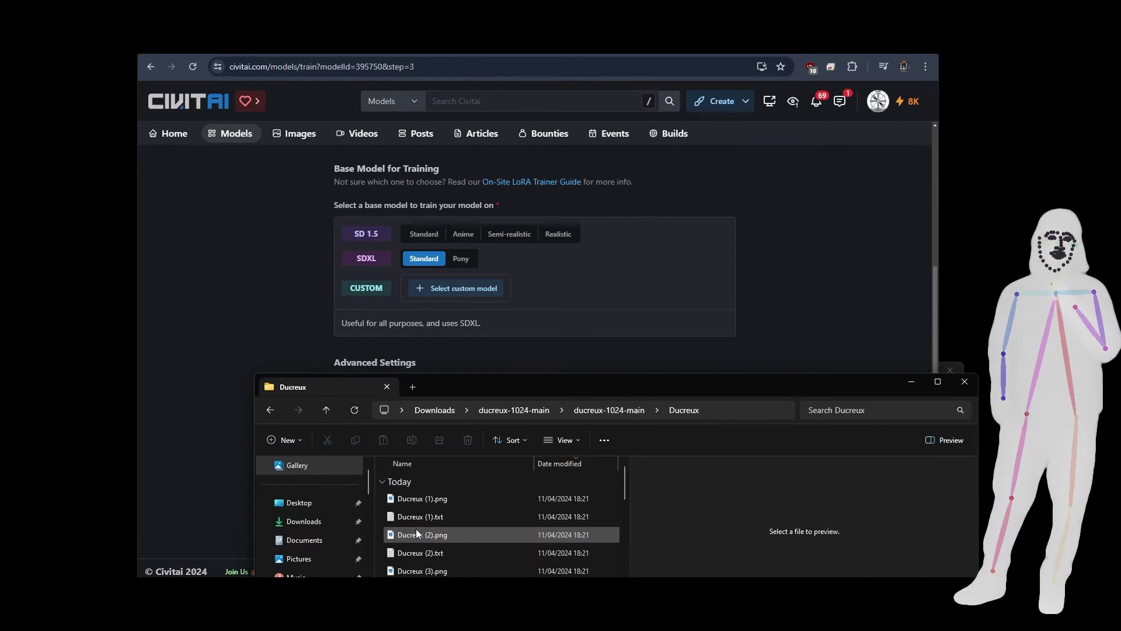
{"action": "left_click", "coordinate": [426, 501]}
{"action": "left_click", "coordinate": [429, 515]}
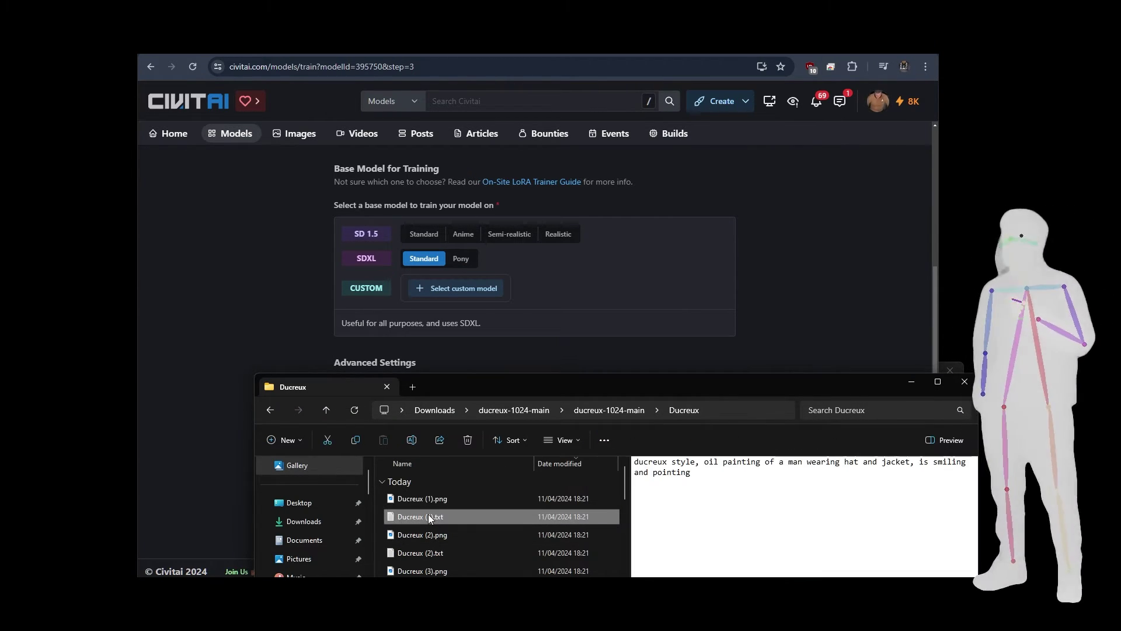
{"action": "left_click_drag", "start_coordinate": [671, 382], "coordinate": [549, 240]}
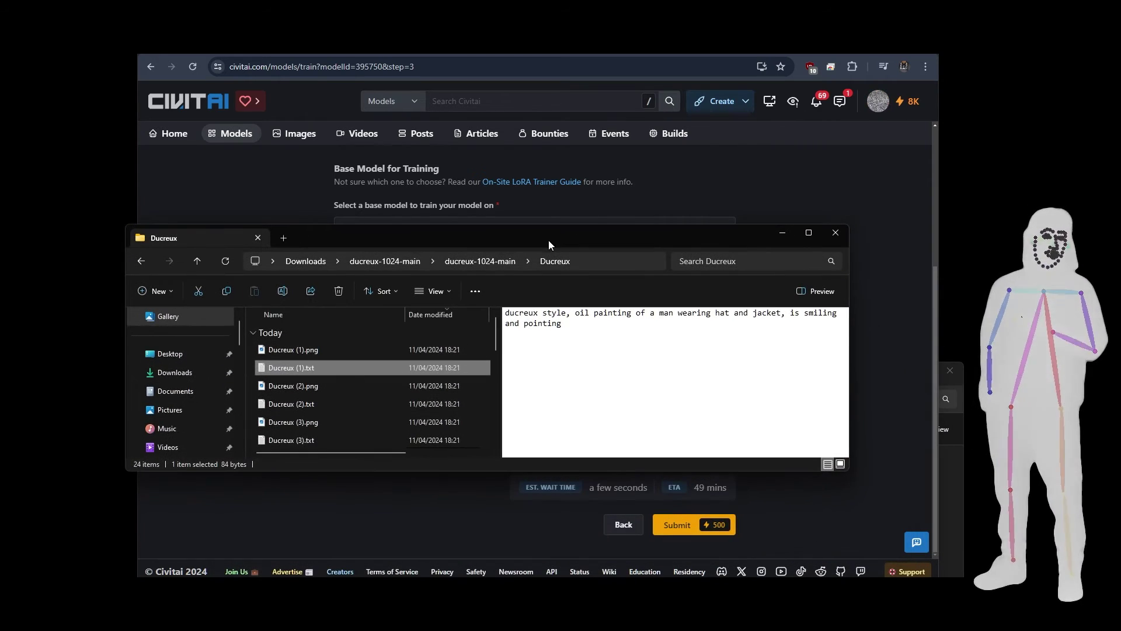
- Compare the image Ducreux (1).png with its caption in Ducreux (1).txt, highlighting the whole caption text
{"action": "left_click", "coordinate": [329, 350]}
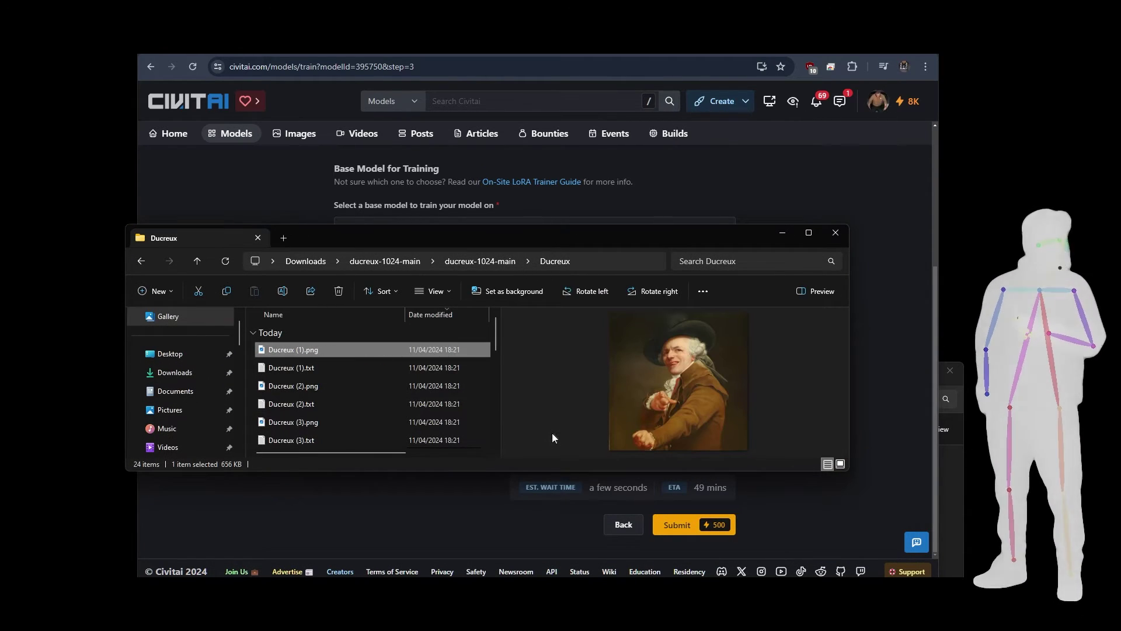
{"action": "left_click", "coordinate": [285, 369]}
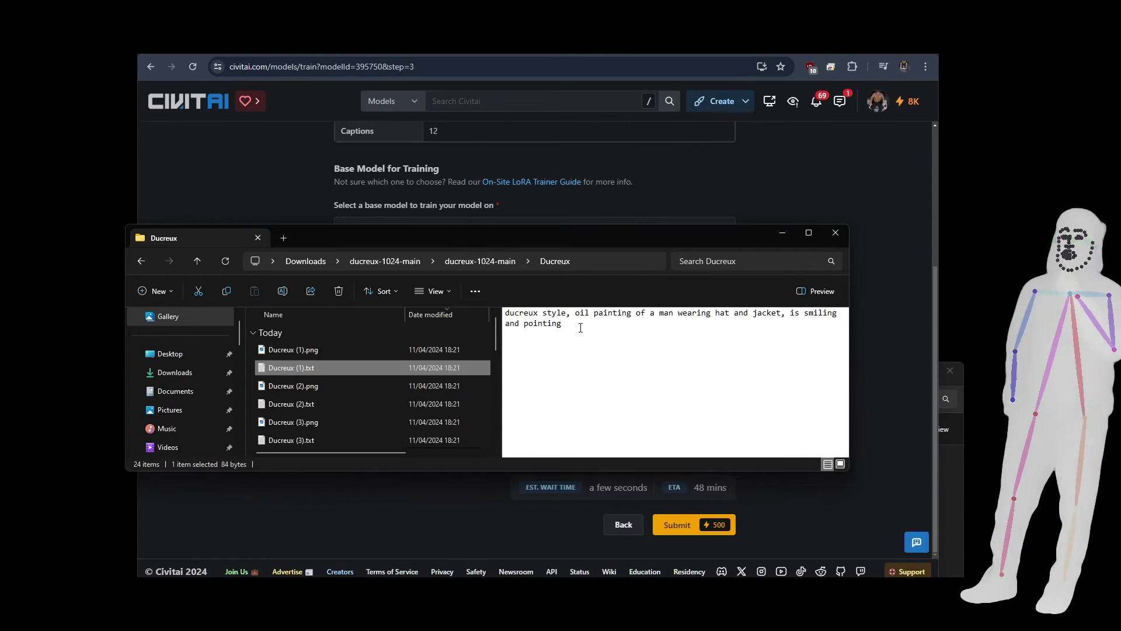
{"action": "left_click_drag", "start_coordinate": [575, 328], "coordinate": [480, 310]}
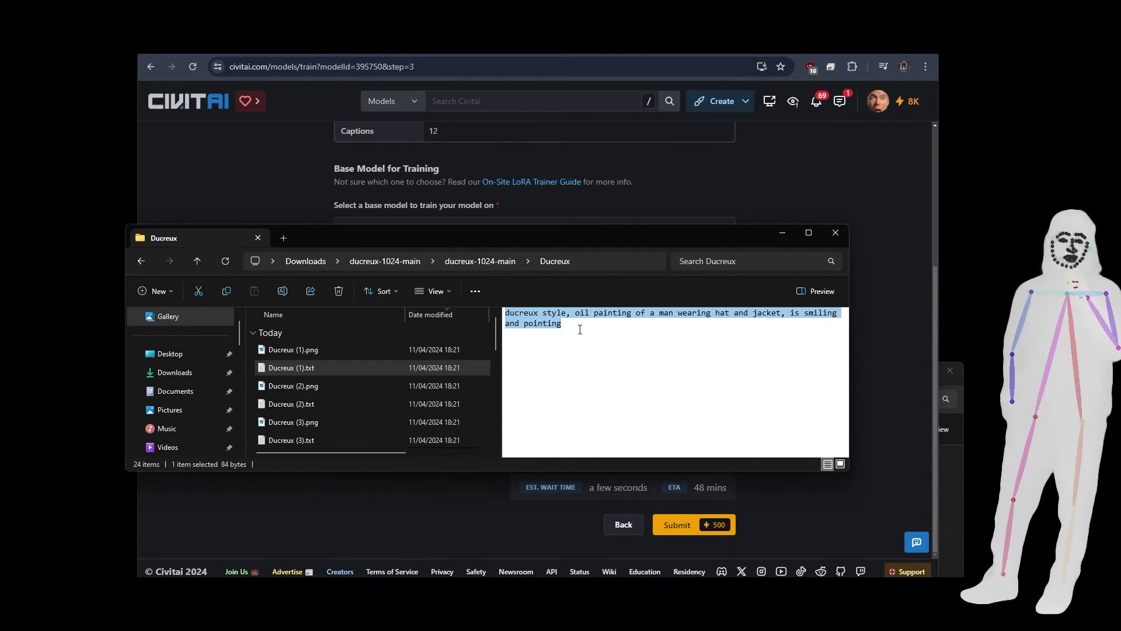
{"action": "left_click_drag", "start_coordinate": [571, 325], "coordinate": [491, 309]}
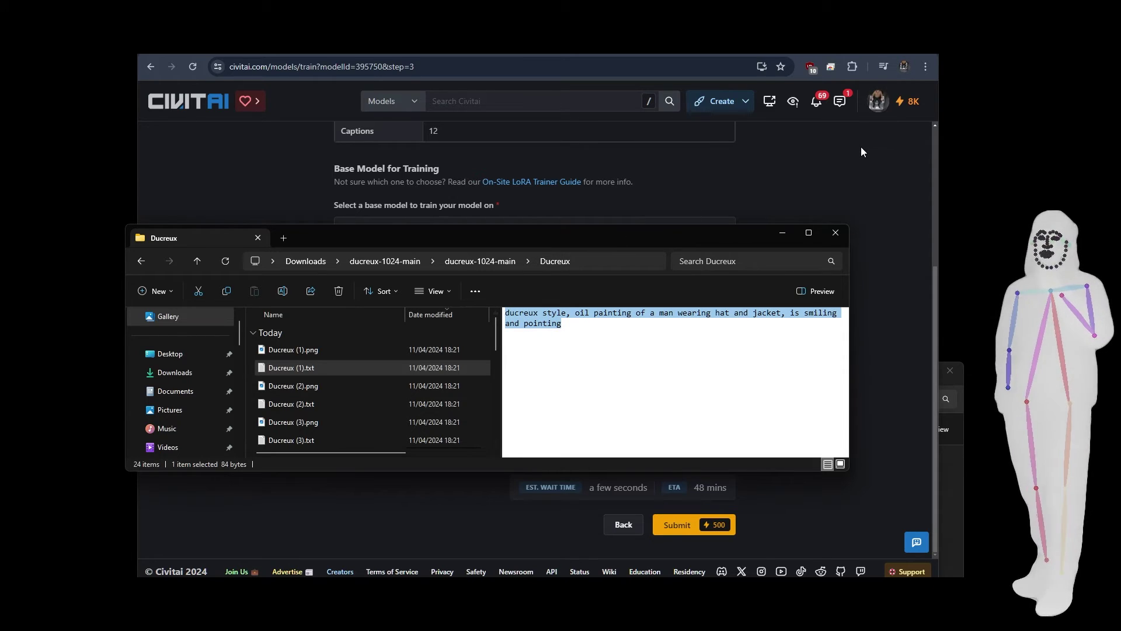
- Switch back to Civitai in the browser, submit the Ducreux training for 500 Buzz and confirm the submission
{"action": "left_click", "coordinate": [819, 186]}
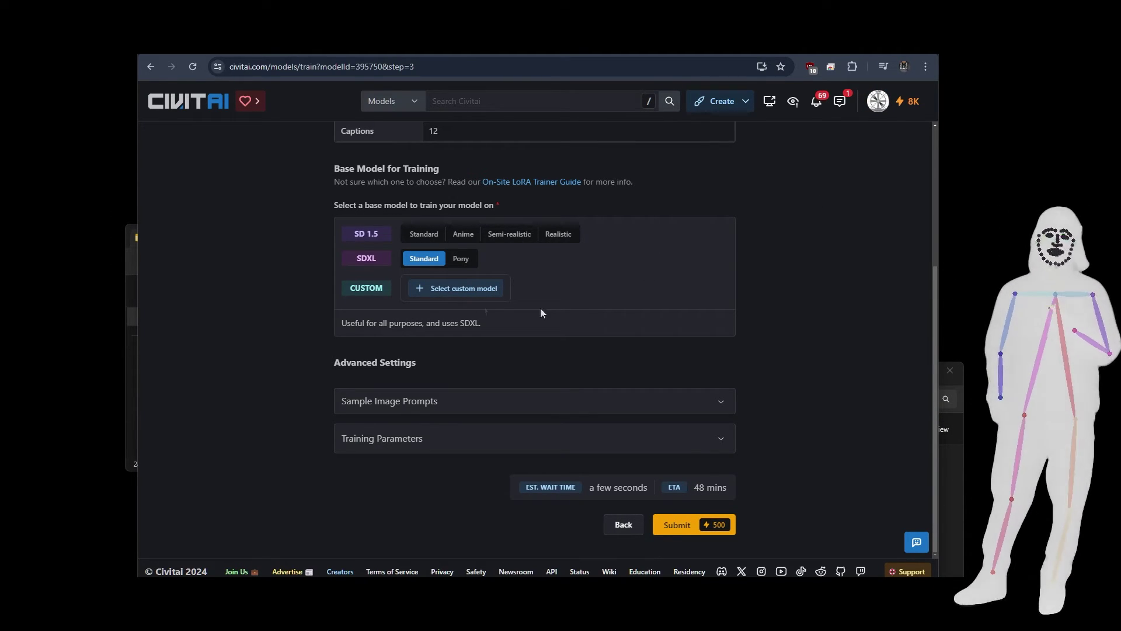
{"action": "left_click", "coordinate": [704, 524]}
{"action": "left_click", "coordinate": [630, 388]}
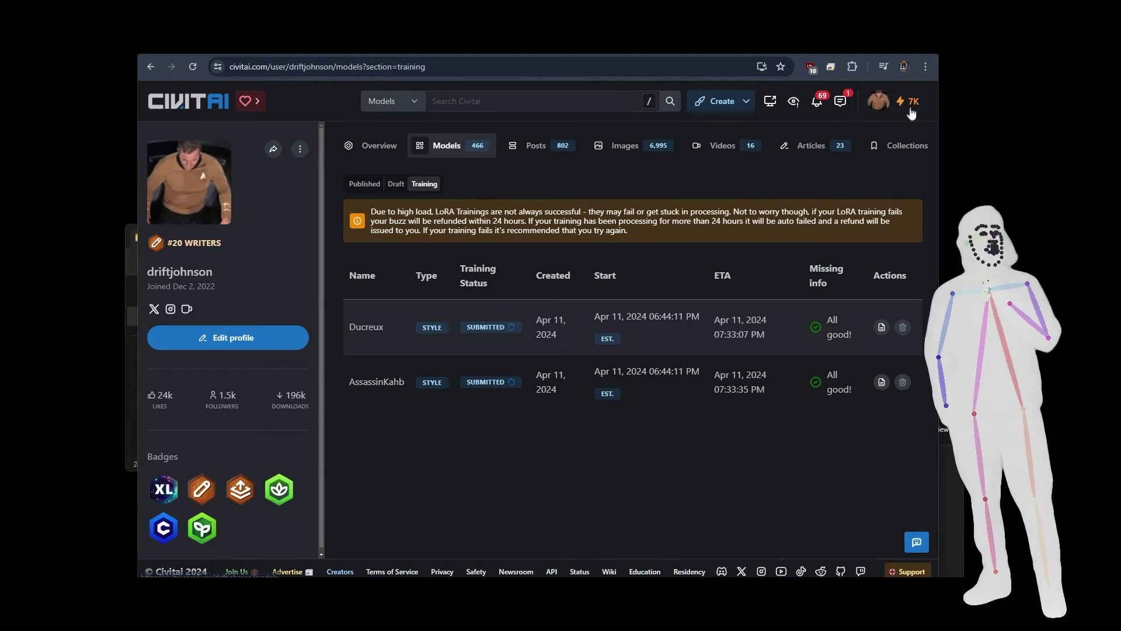
- Check the Buzz balance in the account menu and the training status of the Ducreux and AssassinKahb models
{"action": "left_click", "coordinate": [878, 108]}
{"action": "left_click", "coordinate": [824, 169]}
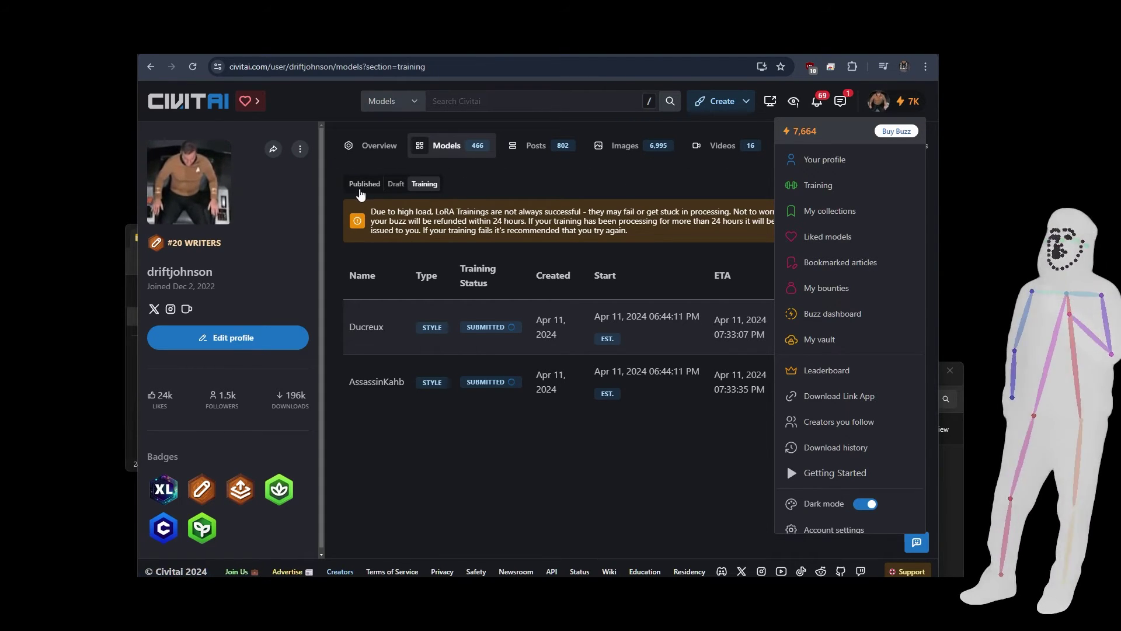
{"action": "left_click", "coordinate": [430, 190]}
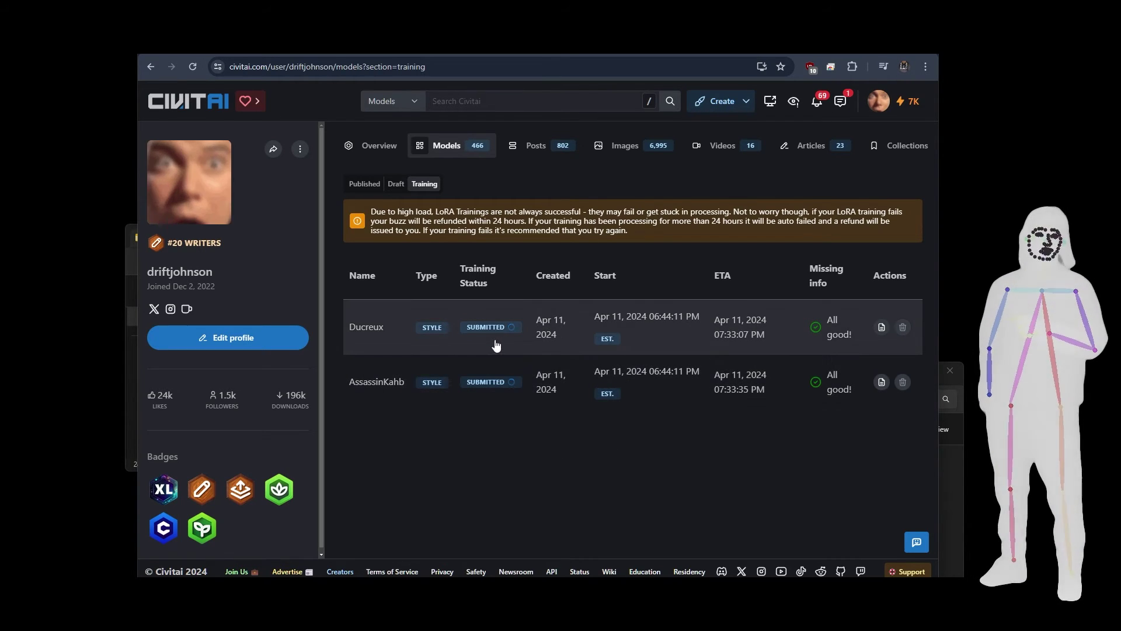
{"action": "left_click", "coordinate": [378, 383]}
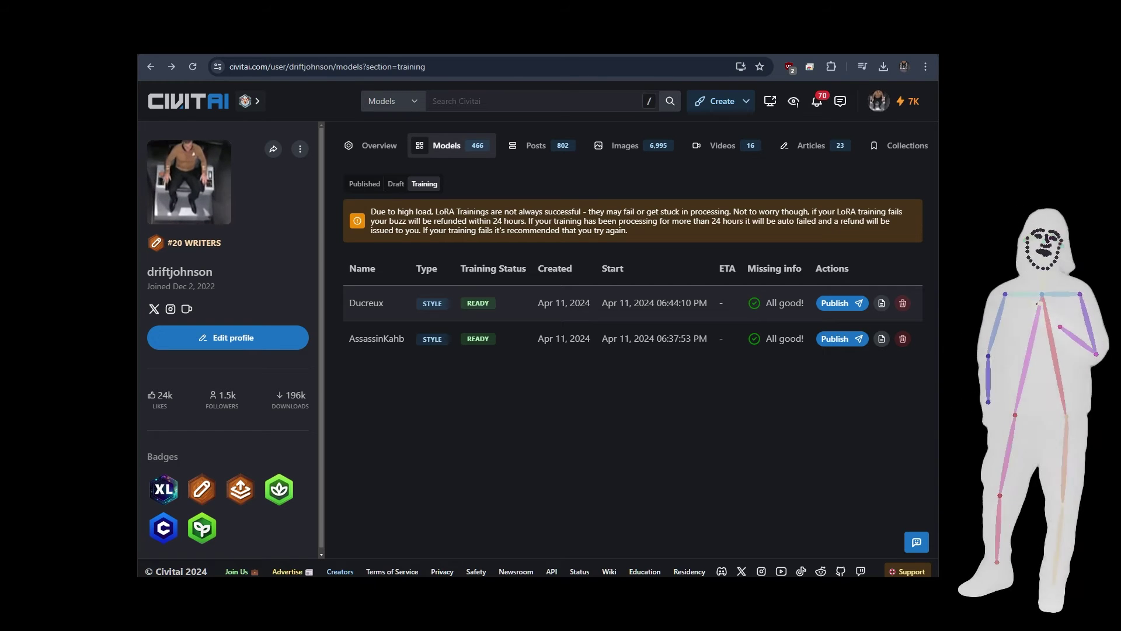
- Open the finished Ducreux training results and compare the sample images of Epoch #10 with those of the earlier epochs
{"action": "left_click", "coordinate": [538, 317]}
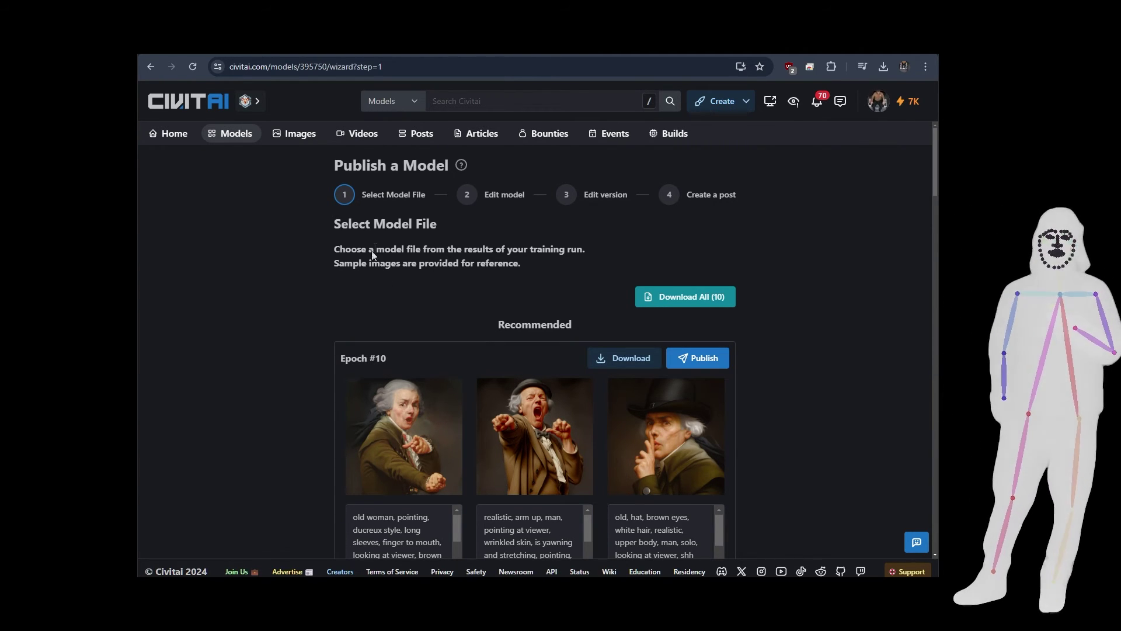
{"action": "scroll", "coordinate": [759, 234], "scroll_direction": "down", "scroll_amount": 5}
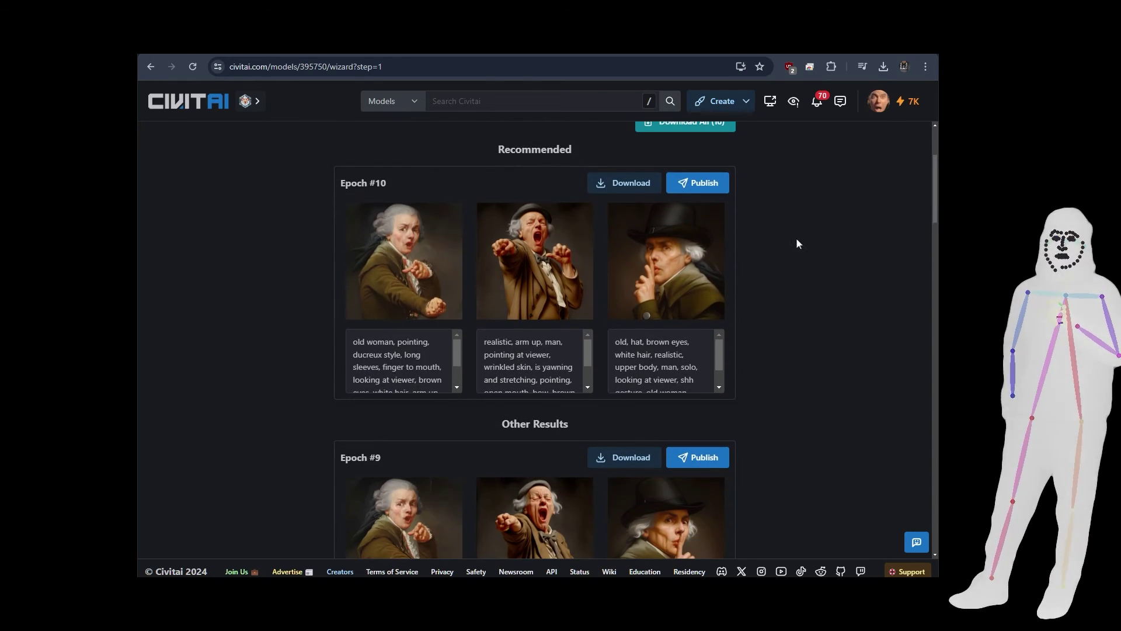
{"action": "scroll", "coordinate": [808, 246], "scroll_direction": "down", "scroll_amount": 2}
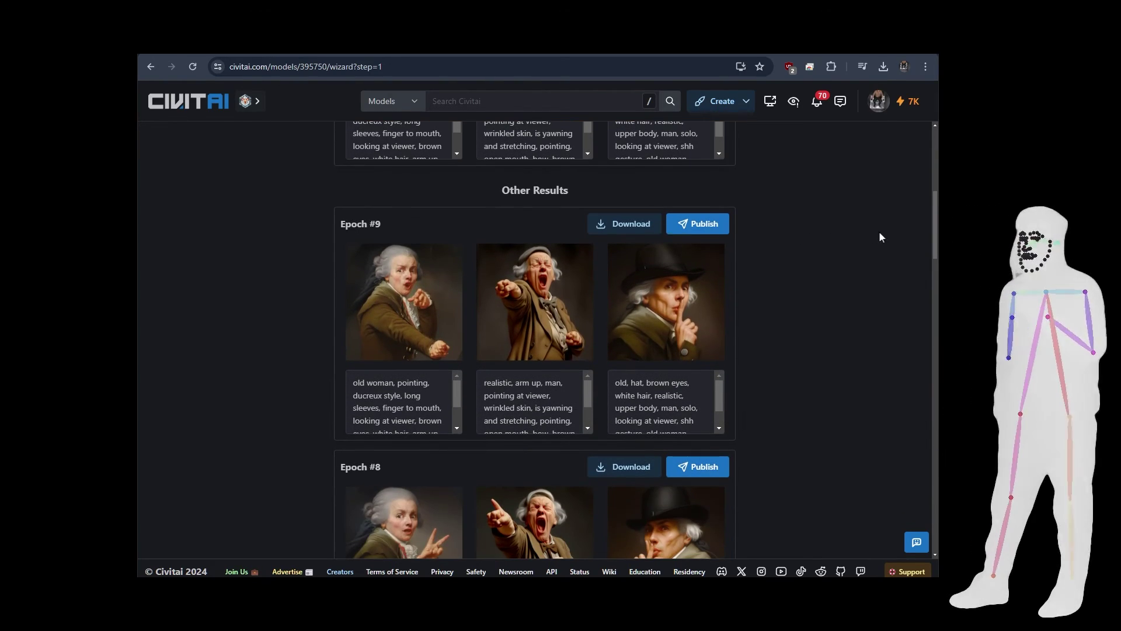
{"action": "left_click_drag", "start_coordinate": [934, 220], "coordinate": [930, 245]}
{"action": "scroll", "coordinate": [825, 343], "scroll_direction": "down", "scroll_amount": 5}
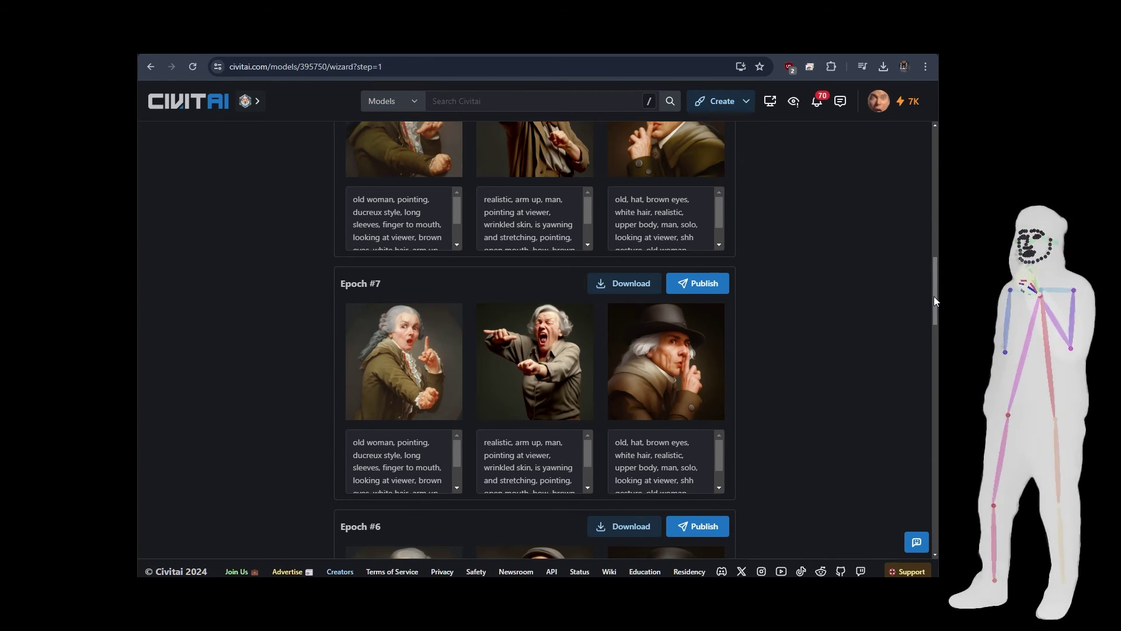
{"action": "left_click_drag", "start_coordinate": [934, 296], "coordinate": [930, 191]}
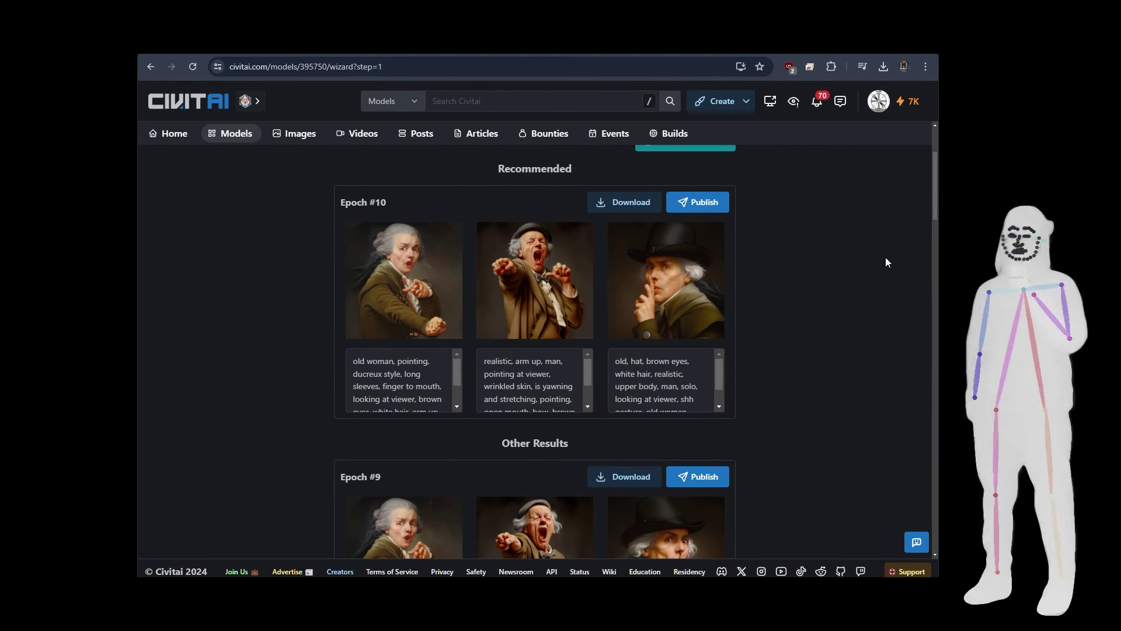
{"action": "left_click_drag", "start_coordinate": [934, 204], "coordinate": [936, 176]}
{"action": "scroll", "coordinate": [935, 187], "scroll_direction": "down", "scroll_amount": 1}
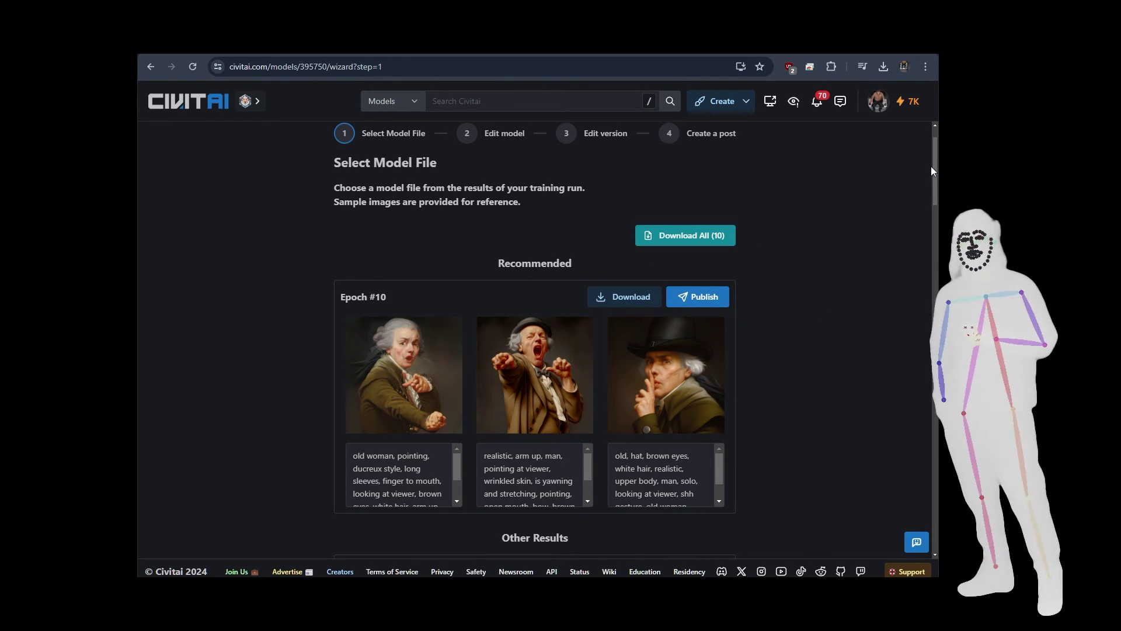
{"action": "mouse_move", "coordinate": [933, 167]}
{"action": "left_mouse_down"}
{"action": "mouse_move", "coordinate": [928, 323]}
{"action": "mouse_move", "coordinate": [936, 159]}
{"action": "left_mouse_up"}
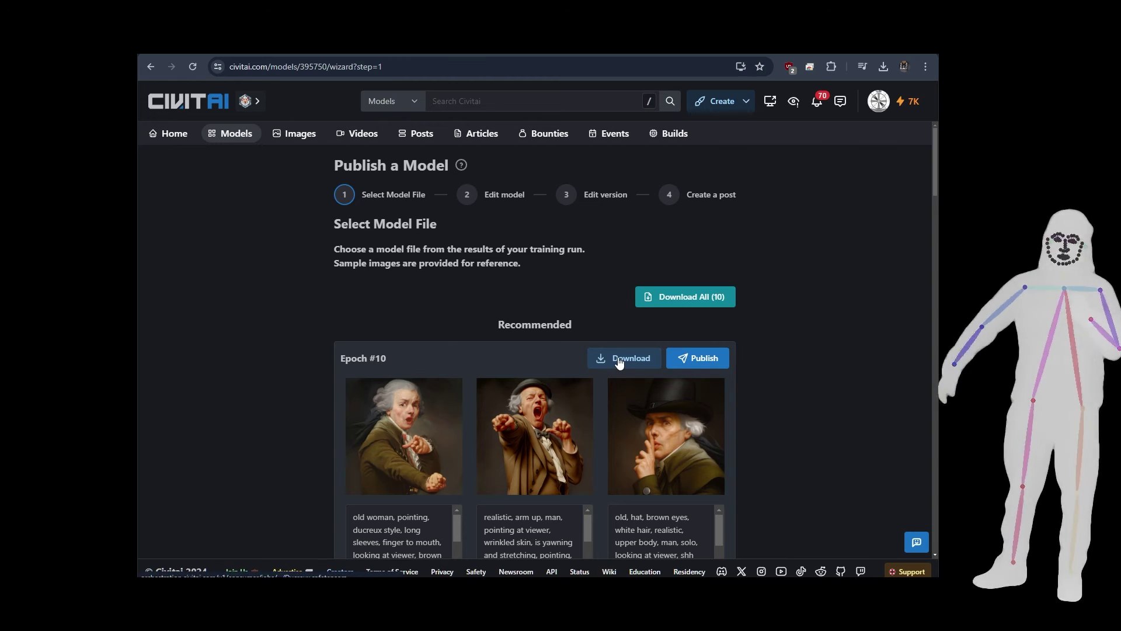
{"action": "scroll", "coordinate": [619, 263], "scroll_direction": "down", "scroll_amount": 3}
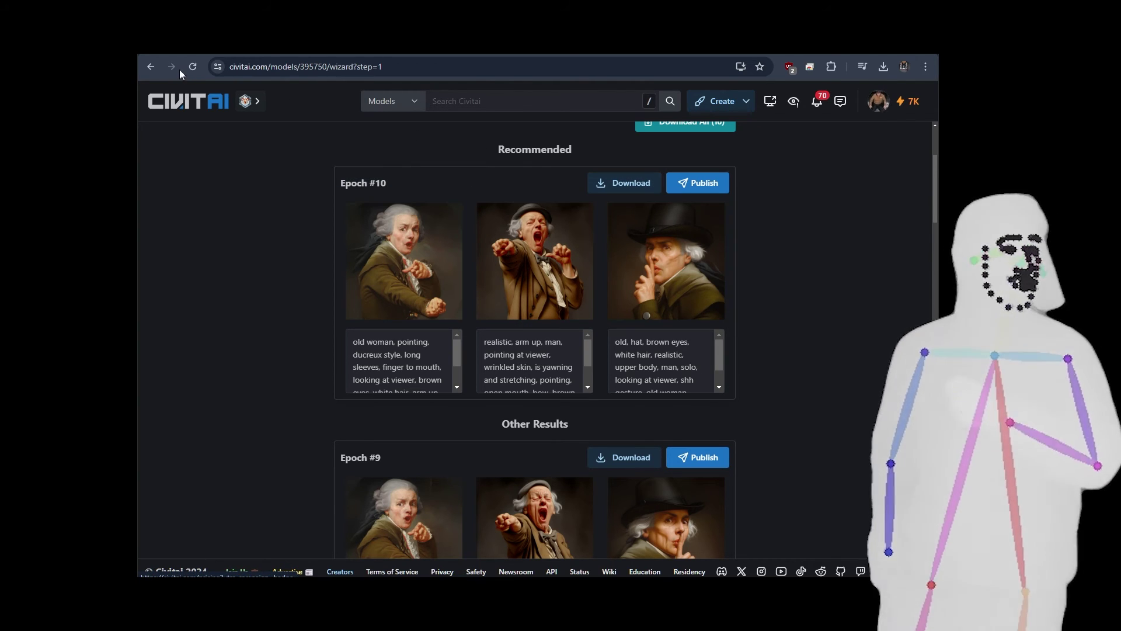
- Return to the training list, open the AssassinKahb results and examine the sample images and prompts across its epochs
{"action": "left_click", "coordinate": [147, 67]}
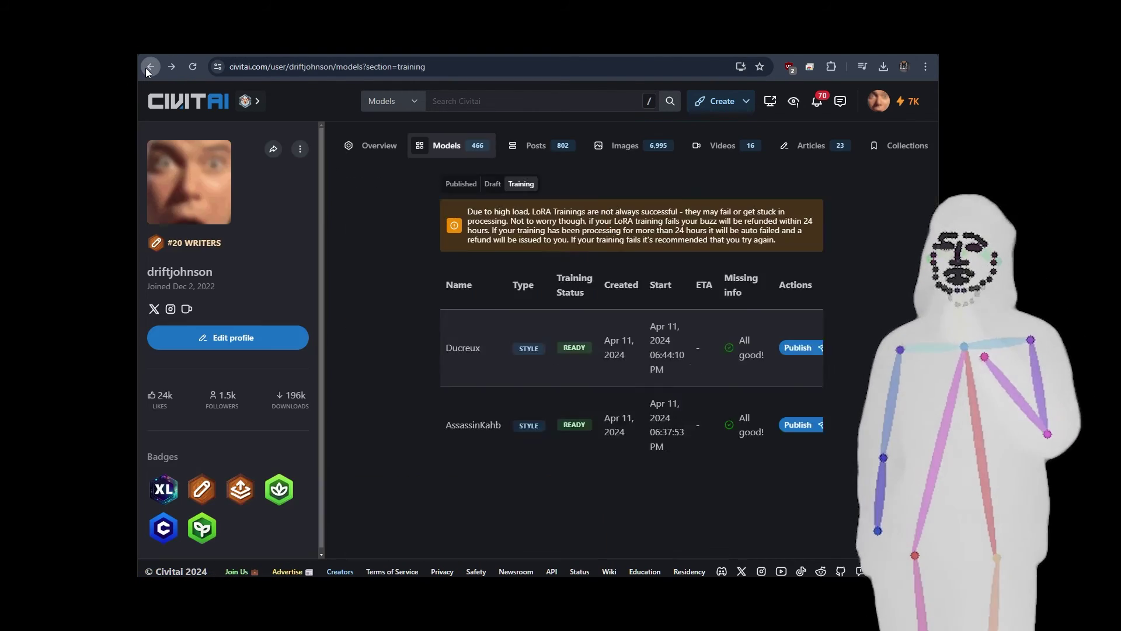
{"action": "left_click", "coordinate": [582, 344]}
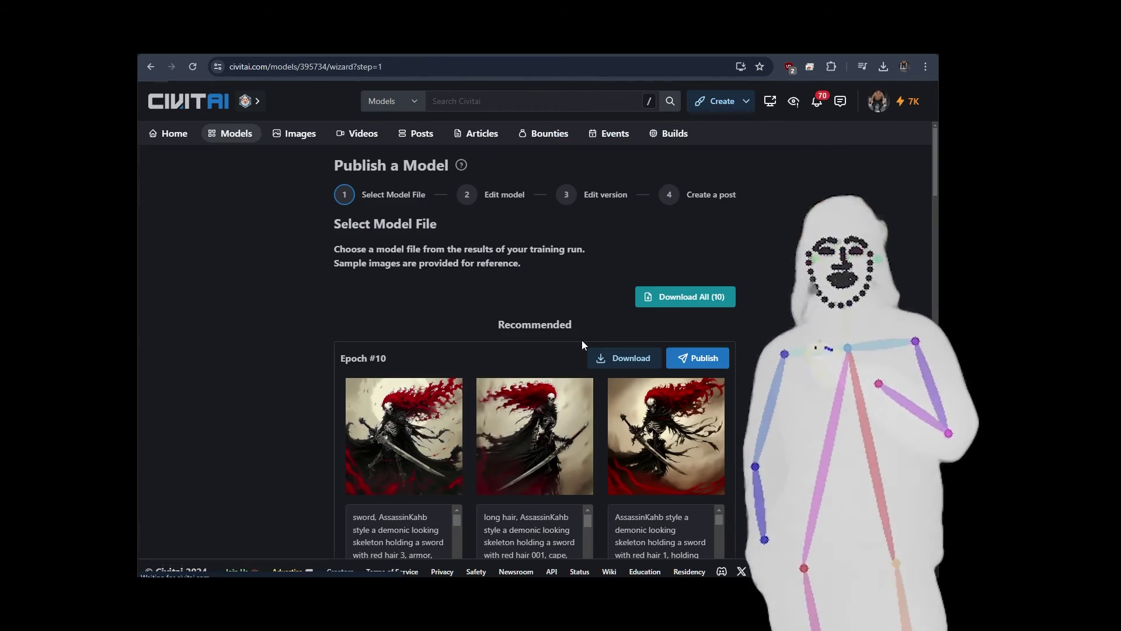
{"action": "scroll", "coordinate": [773, 279], "scroll_direction": "down", "scroll_amount": 3}
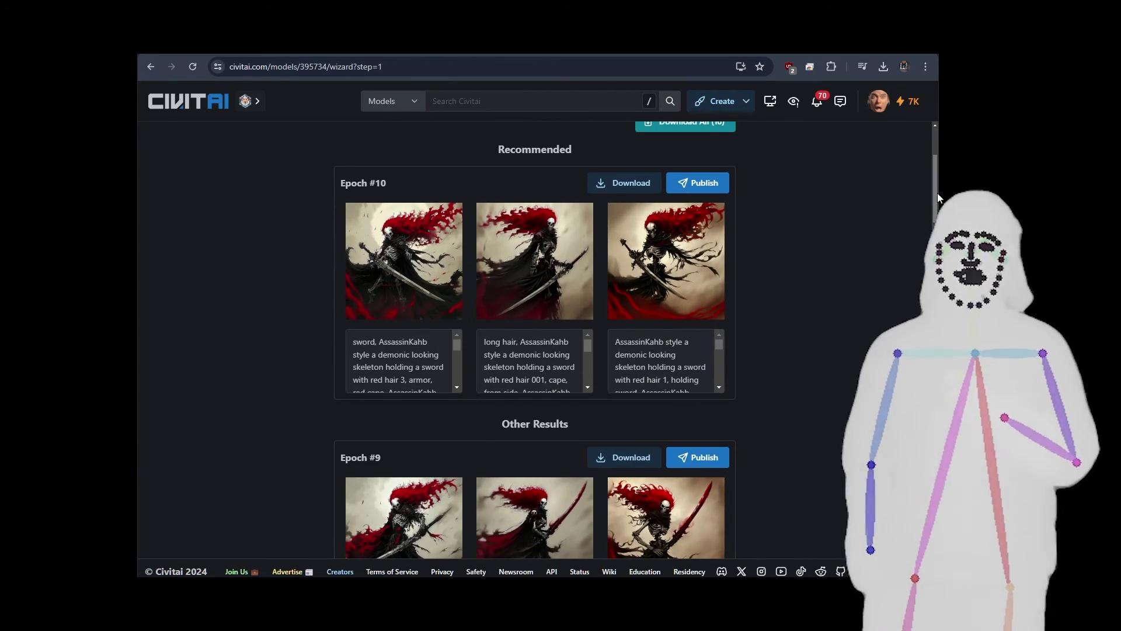
{"action": "scroll", "coordinate": [937, 193], "scroll_direction": "down", "scroll_amount": 10}
{"action": "scroll", "coordinate": [357, 283], "scroll_direction": "up", "scroll_amount": 10}
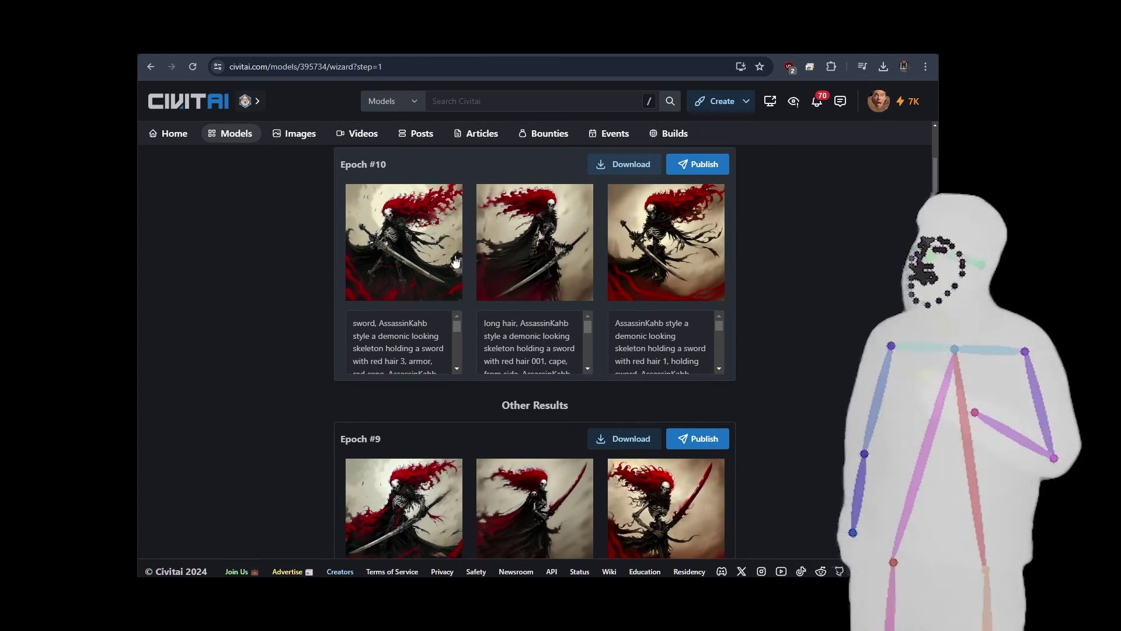
{"action": "scroll", "coordinate": [276, 245], "scroll_direction": "up", "scroll_amount": 1}
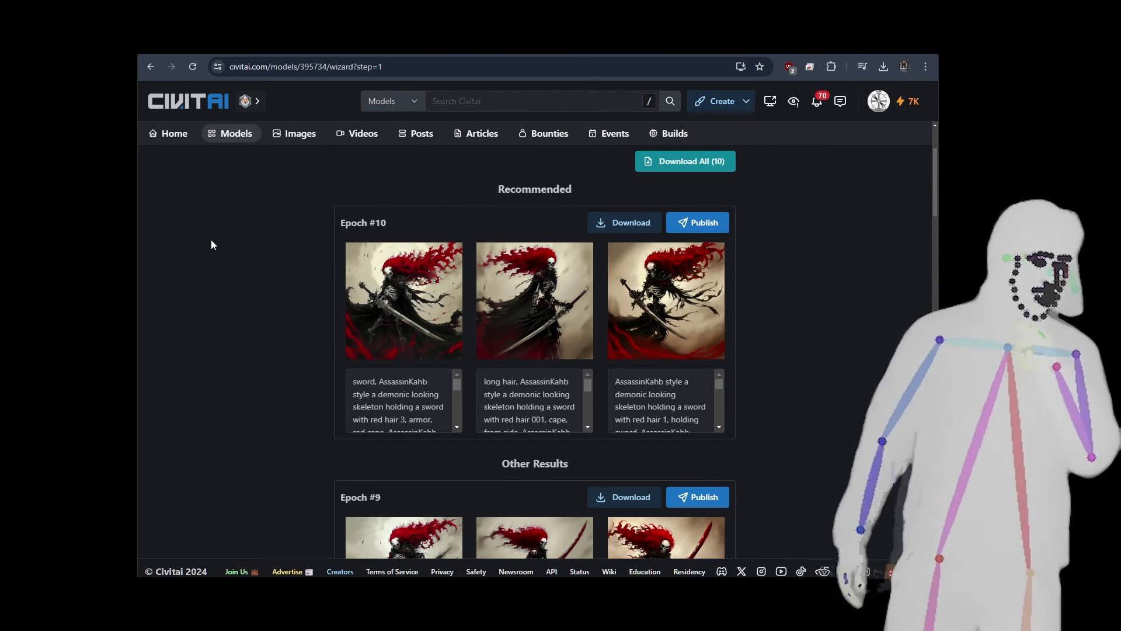
{"action": "scroll", "coordinate": [251, 239], "scroll_direction": "up", "scroll_amount": 2}
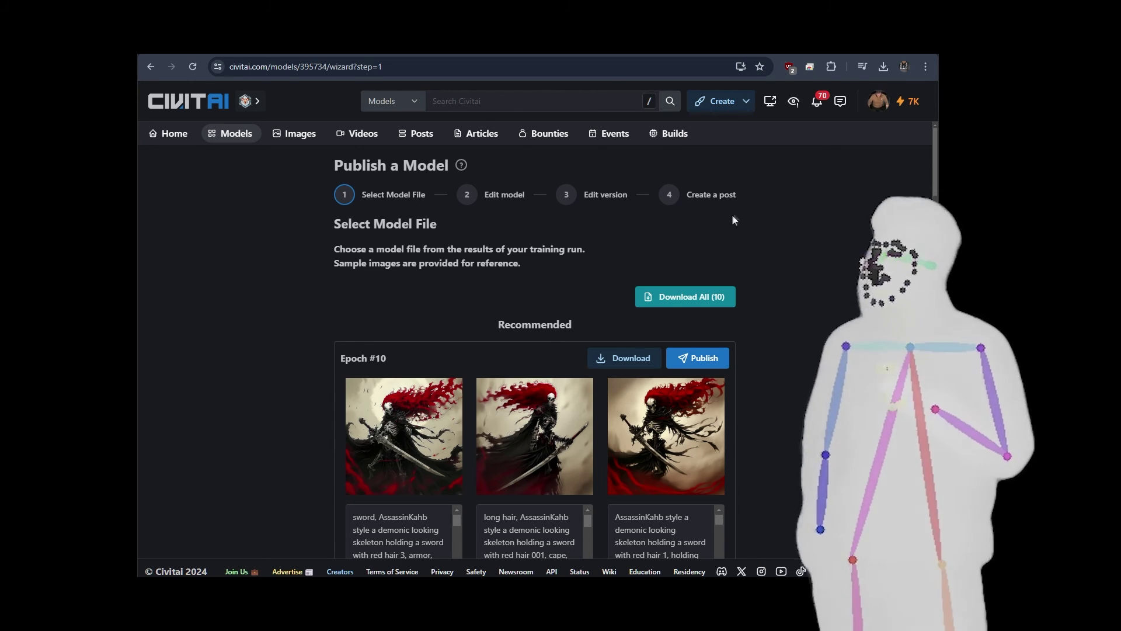
{"action": "scroll", "coordinate": [313, 361], "scroll_direction": "down", "scroll_amount": 1}
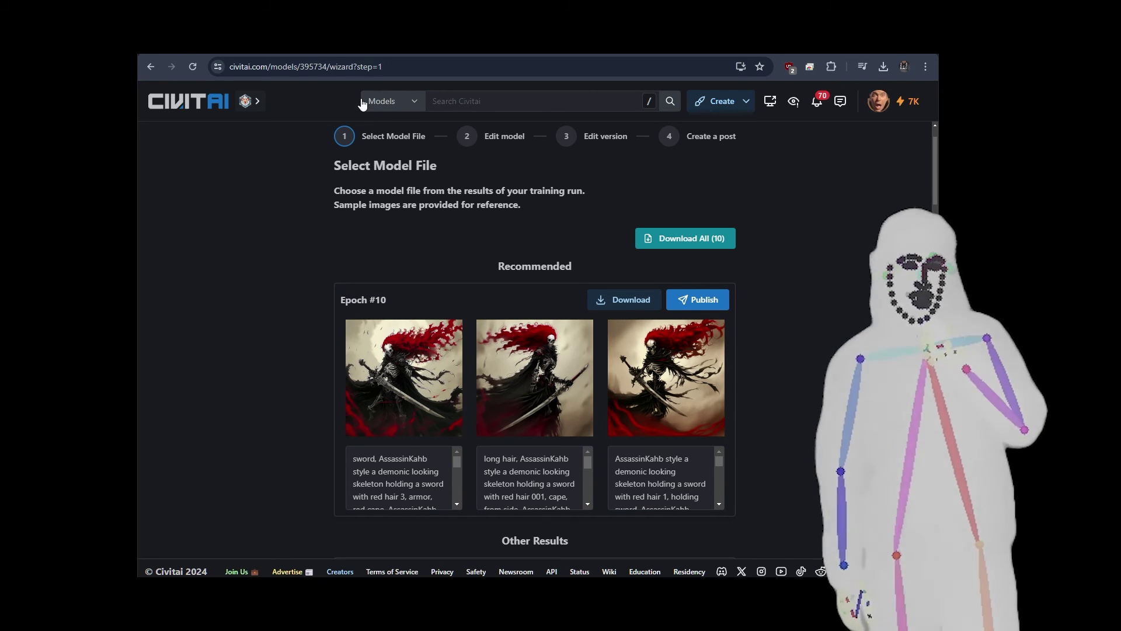
- Open your own profile overview and look through the models in its showcase
{"action": "left_click", "coordinate": [875, 109]}
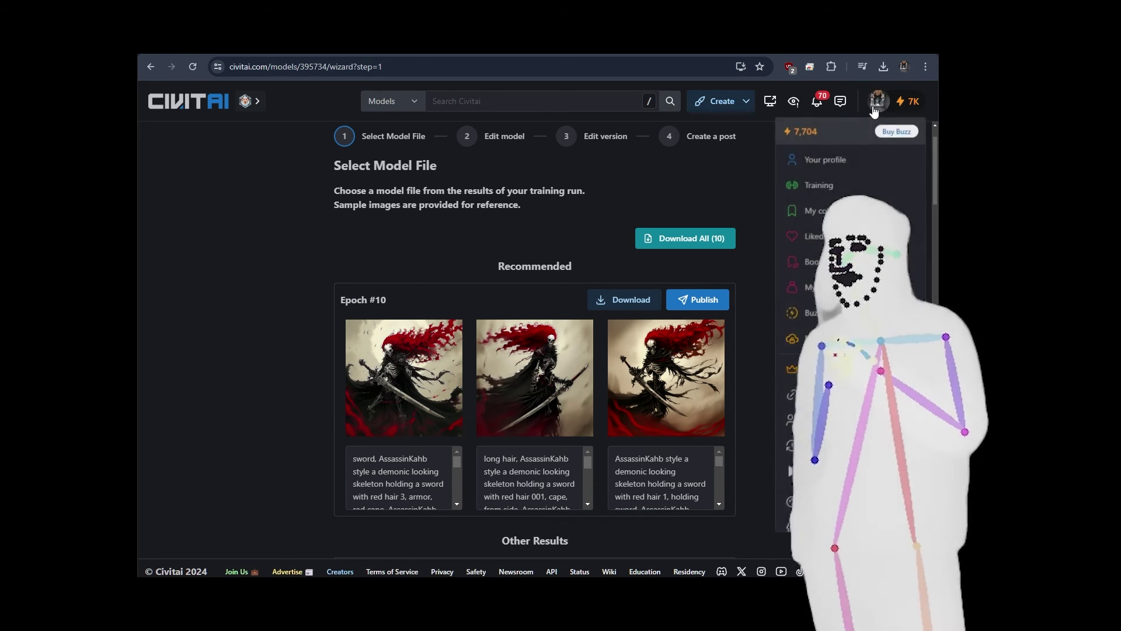
{"action": "left_click", "coordinate": [818, 158]}
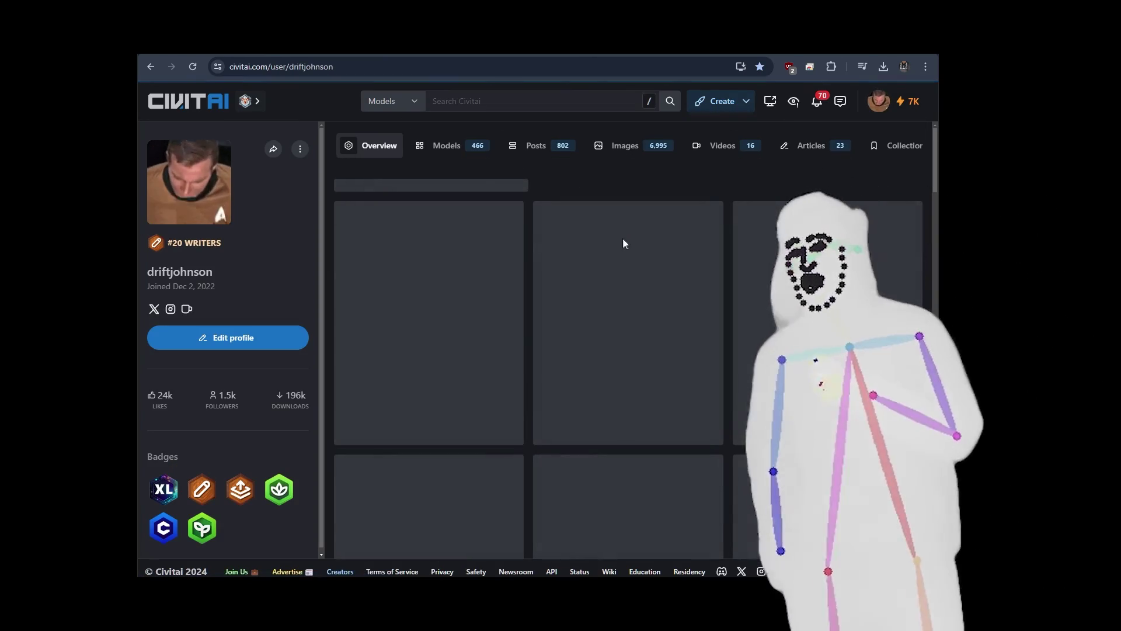
{"action": "scroll", "coordinate": [665, 301], "scroll_direction": "down", "scroll_amount": 4}
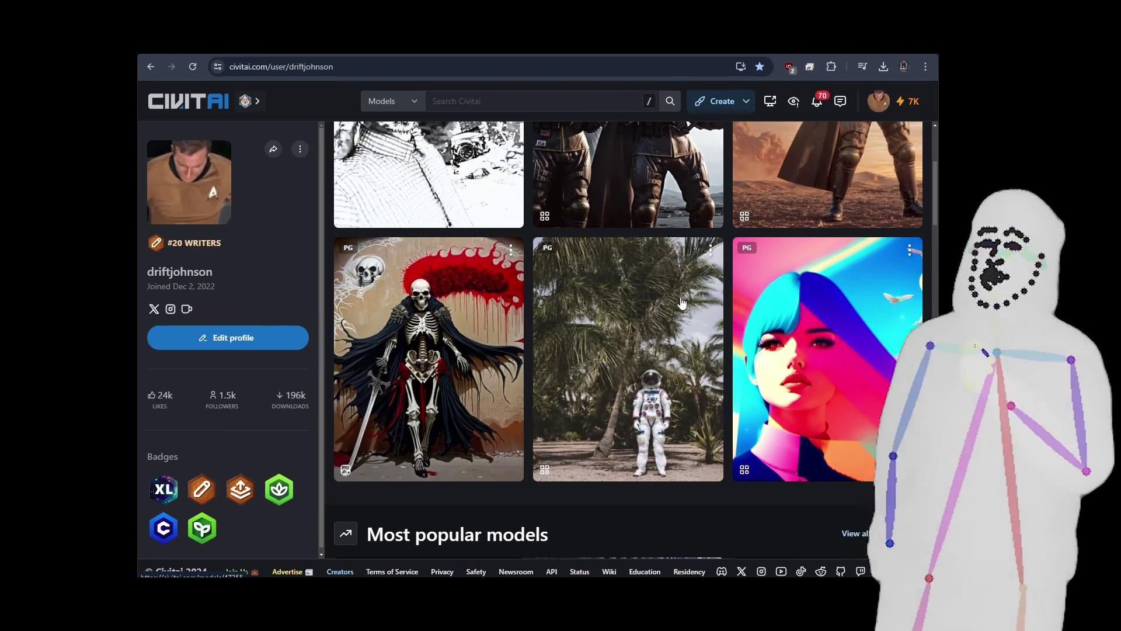
{"action": "scroll", "coordinate": [681, 301], "scroll_direction": "up", "scroll_amount": 4}
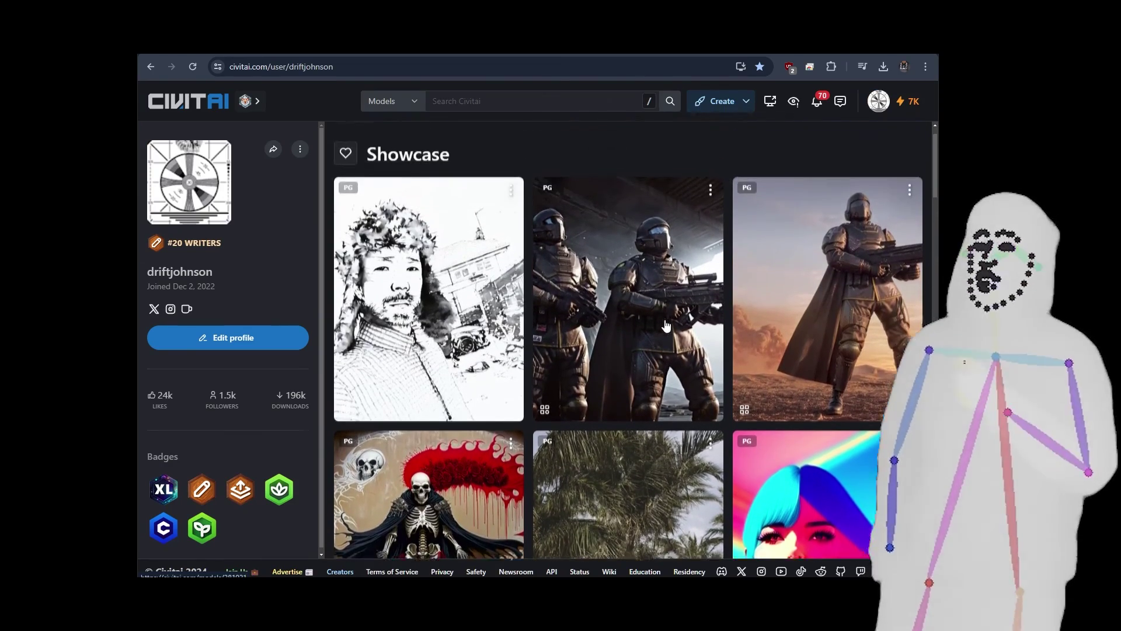
{"action": "scroll", "coordinate": [665, 326], "scroll_direction": "up", "scroll_amount": 1}
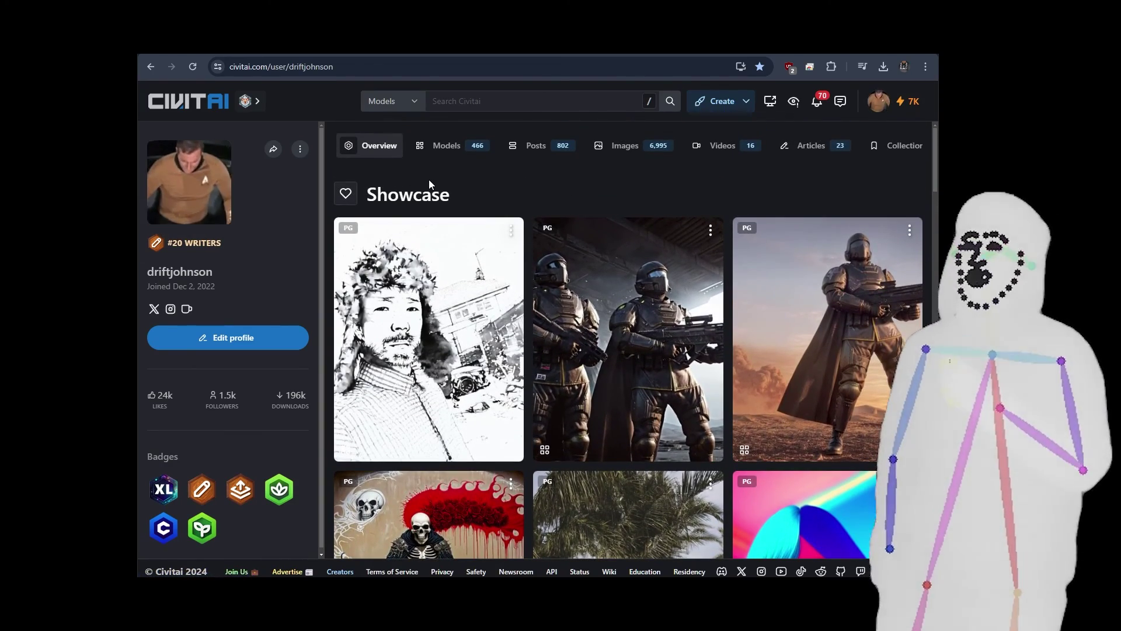
- Browse the profile's published models to find the AssassinKahb [SDXL test model] LoRA
{"action": "left_click", "coordinate": [464, 149]}
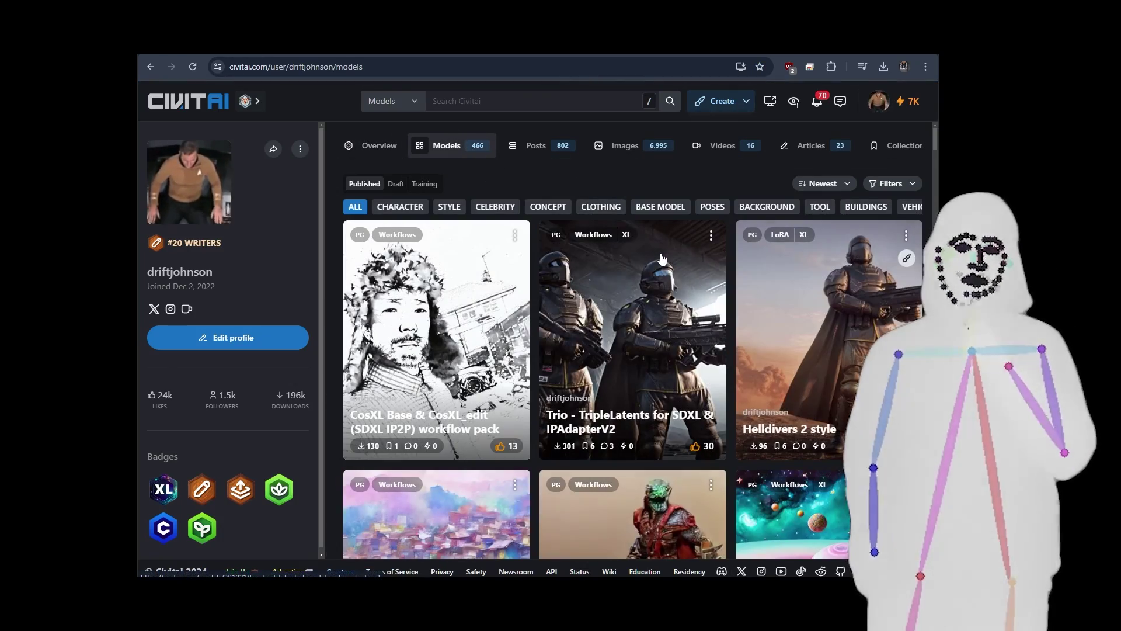
{"action": "scroll", "coordinate": [662, 258], "scroll_direction": "down", "scroll_amount": 8}
{"action": "scroll", "coordinate": [662, 257], "scroll_direction": "up", "scroll_amount": 4}
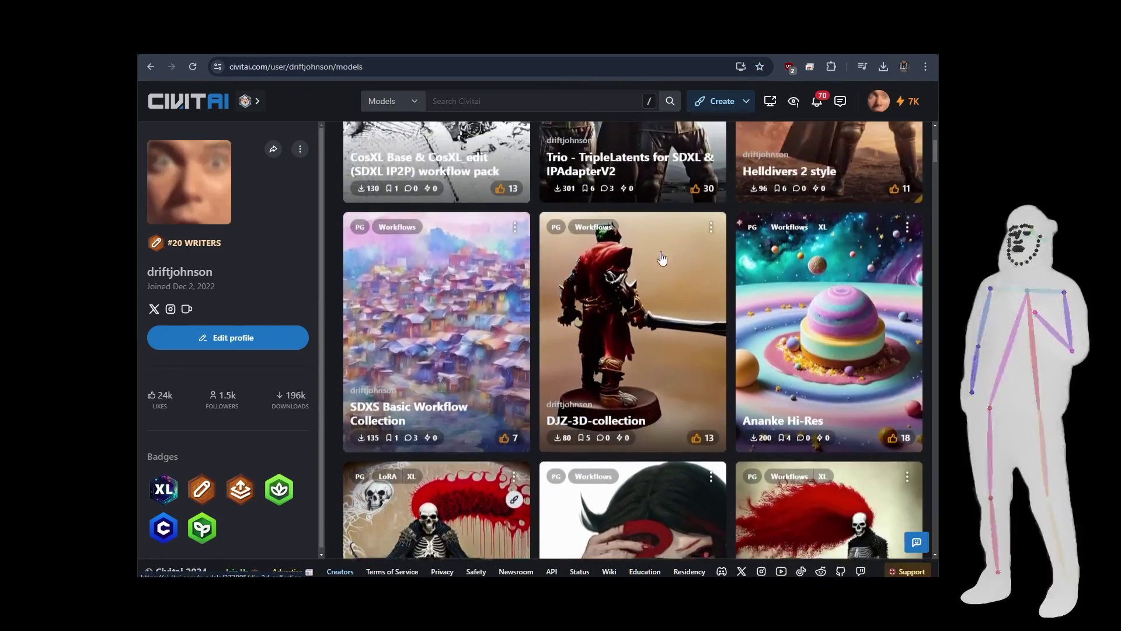
{"action": "scroll", "coordinate": [662, 257], "scroll_direction": "down", "scroll_amount": 6}
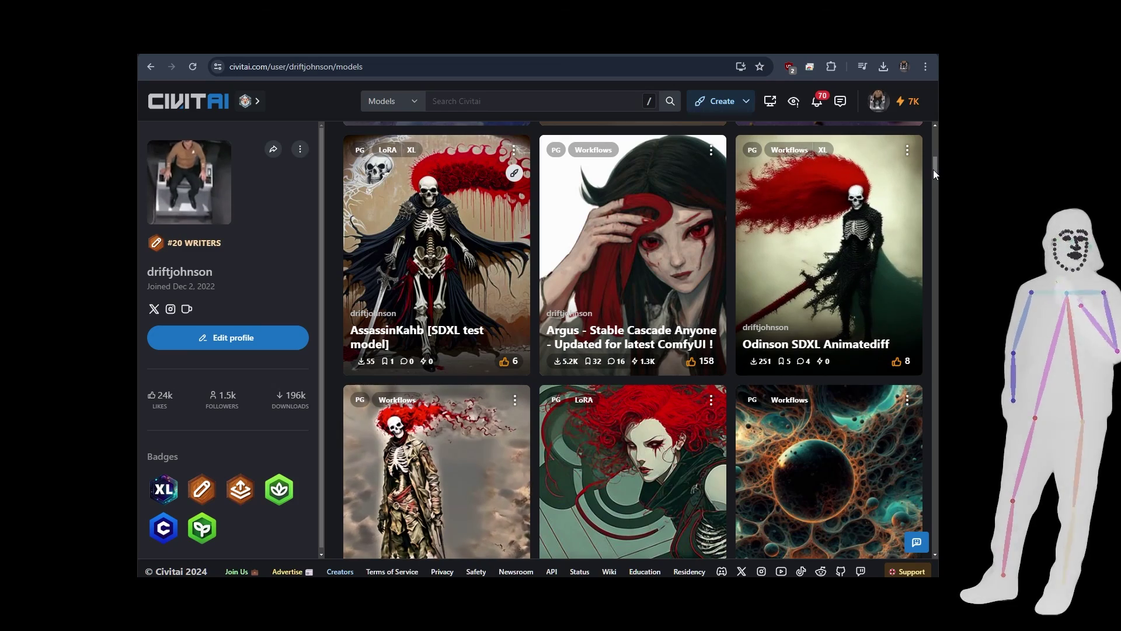
{"action": "left_click_drag", "start_coordinate": [934, 169], "coordinate": [934, 167]}
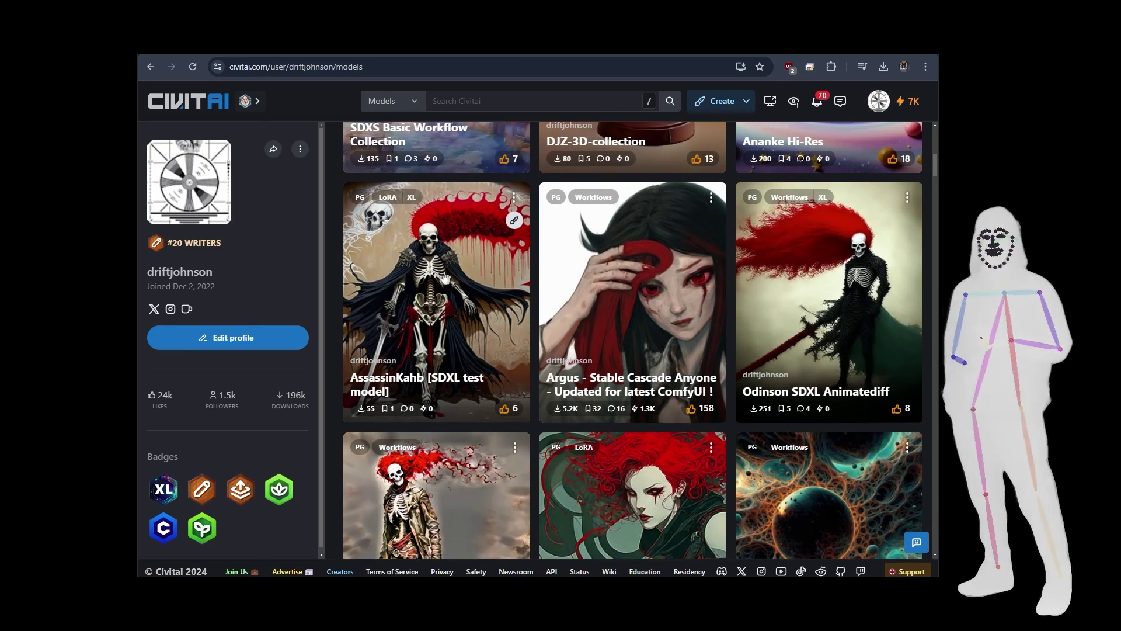